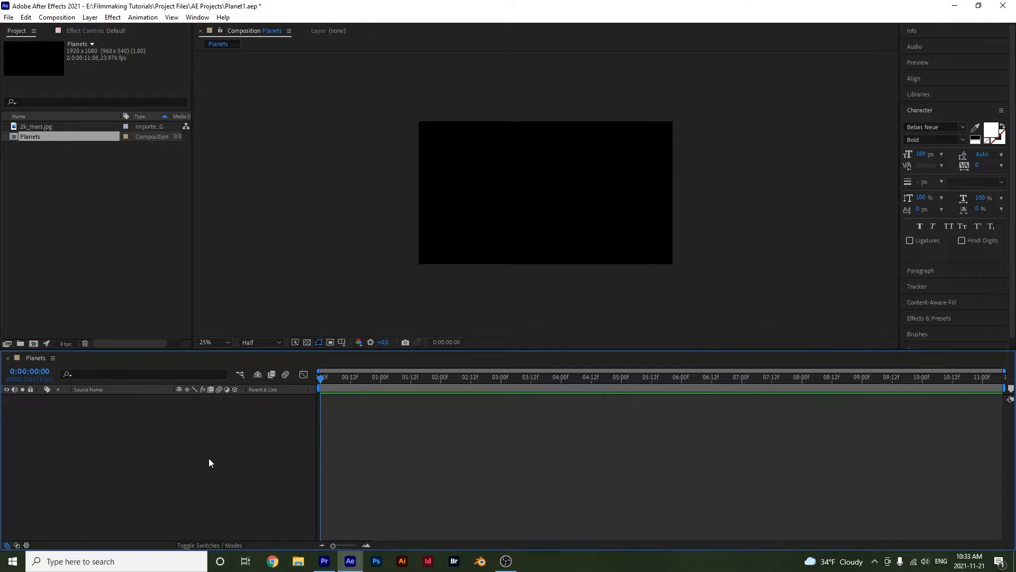
Create a light gray (DDDDDD) solid layer of 1920 × 1080 px in the Planets composition
right_click(174, 433)
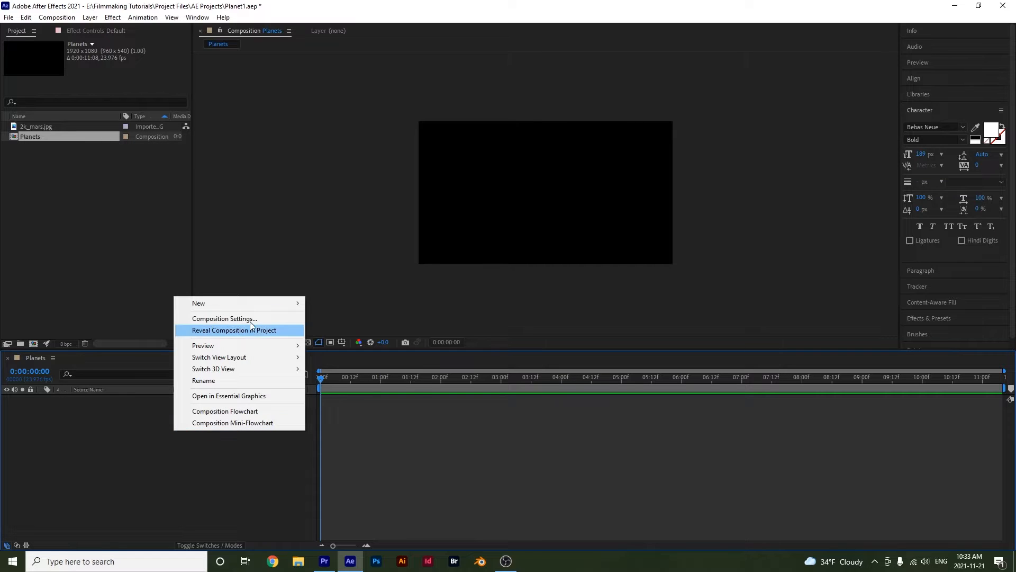
mouse_move(257, 306)
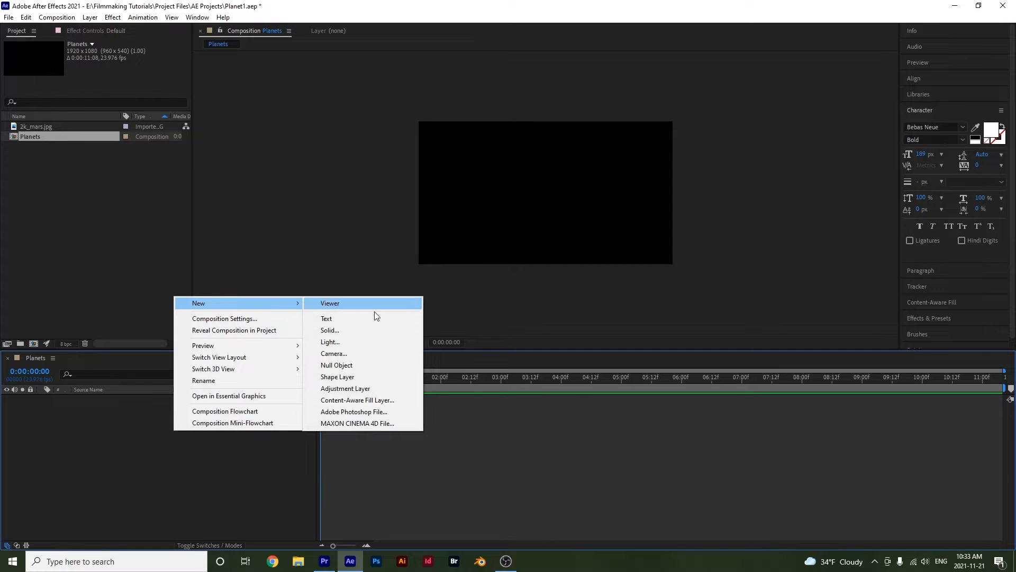
click(364, 329)
click(494, 345)
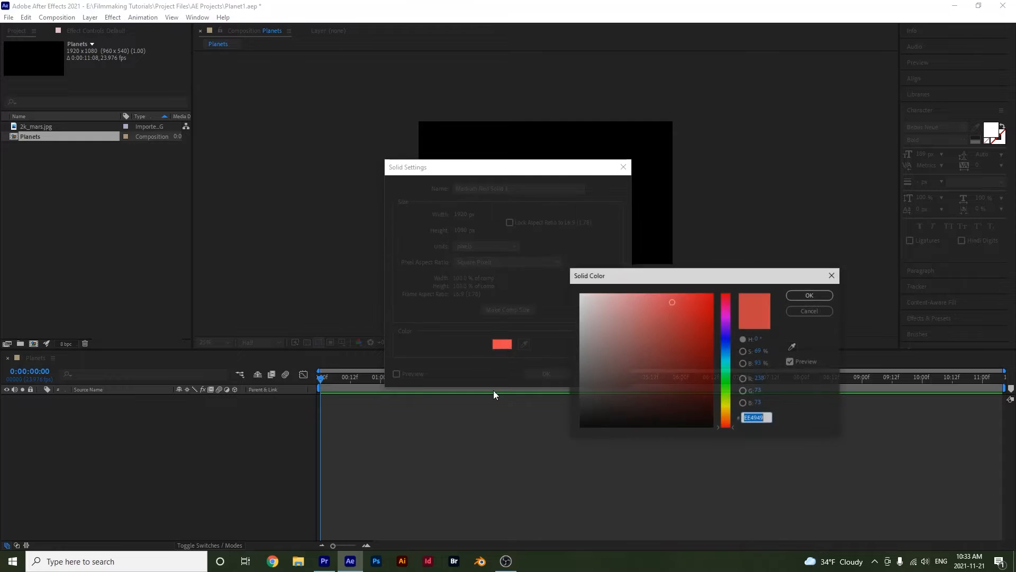
mouse_move(676, 358)
mouse_down()
mouse_move(589, 317)
mouse_move(563, 311)
mouse_move(556, 331)
mouse_move(557, 309)
mouse_up()
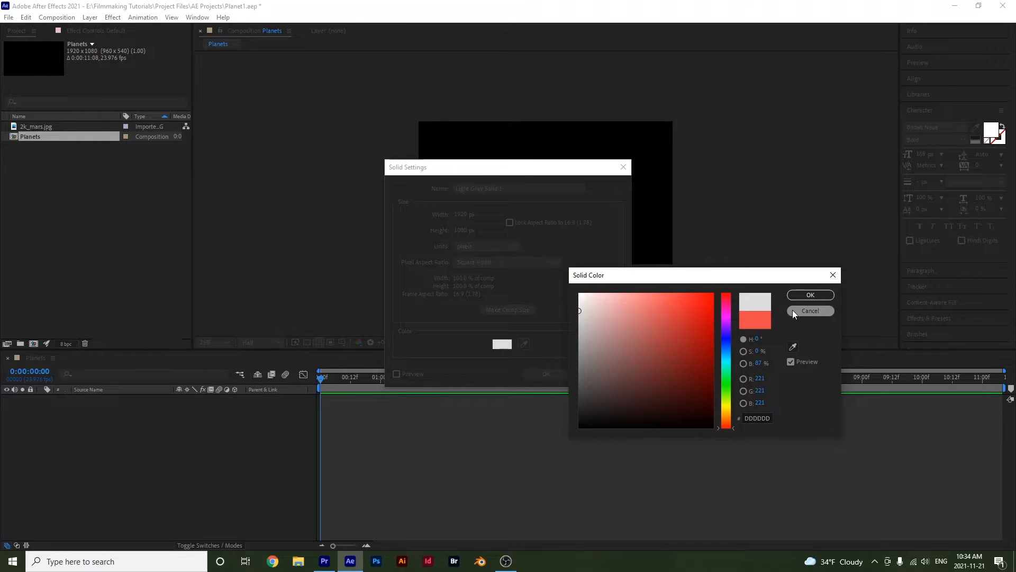
click(810, 294)
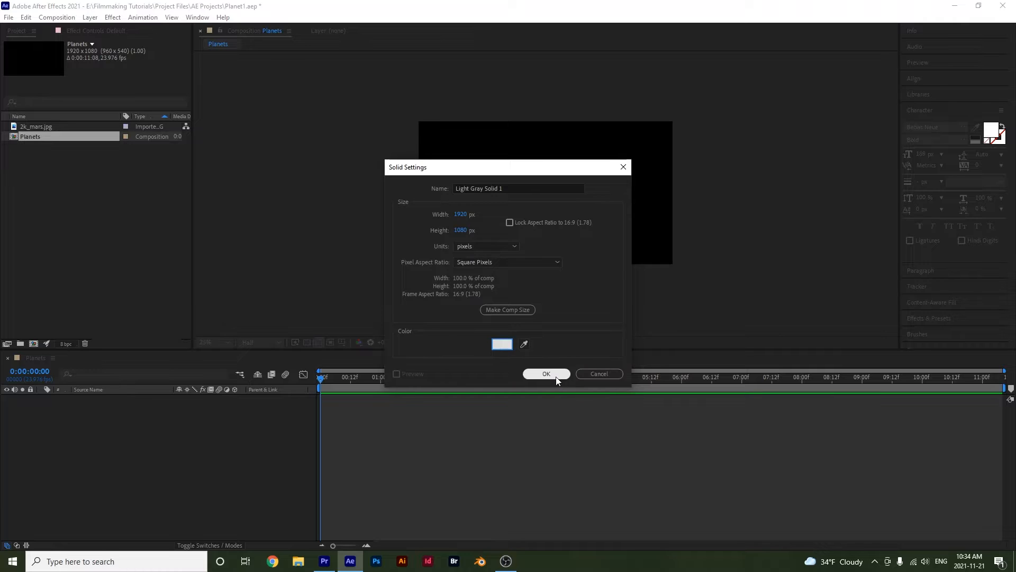
click(547, 373)
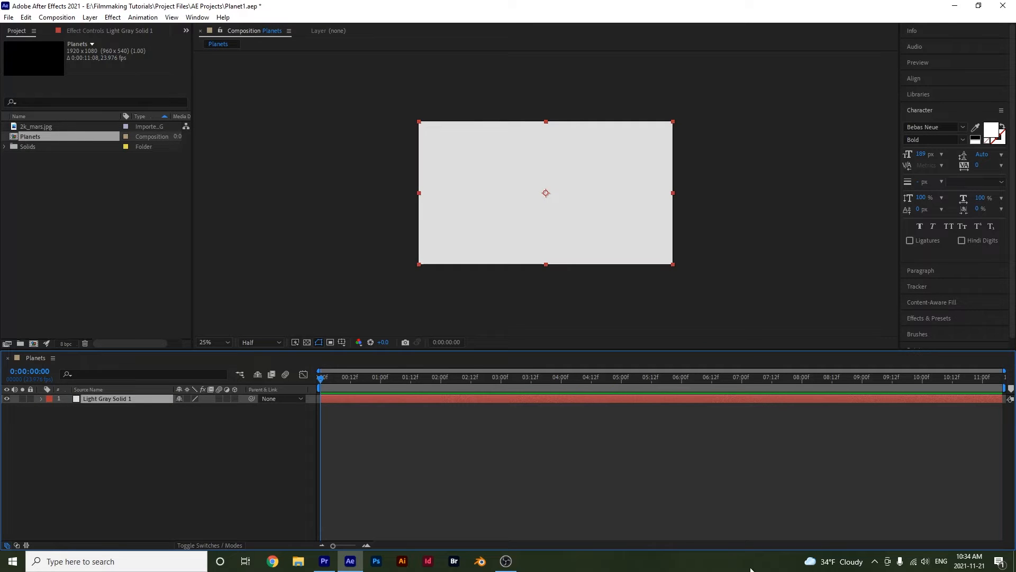
Find the CC Sphere effect and apply it to the light gray solid
click(935, 109)
click(925, 176)
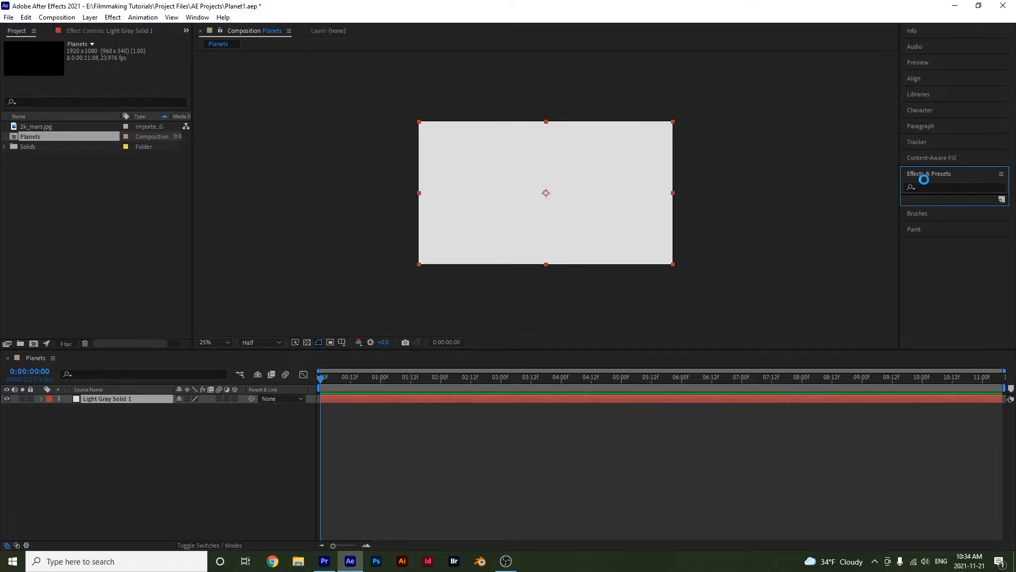
click(933, 187)
text(cc sp)
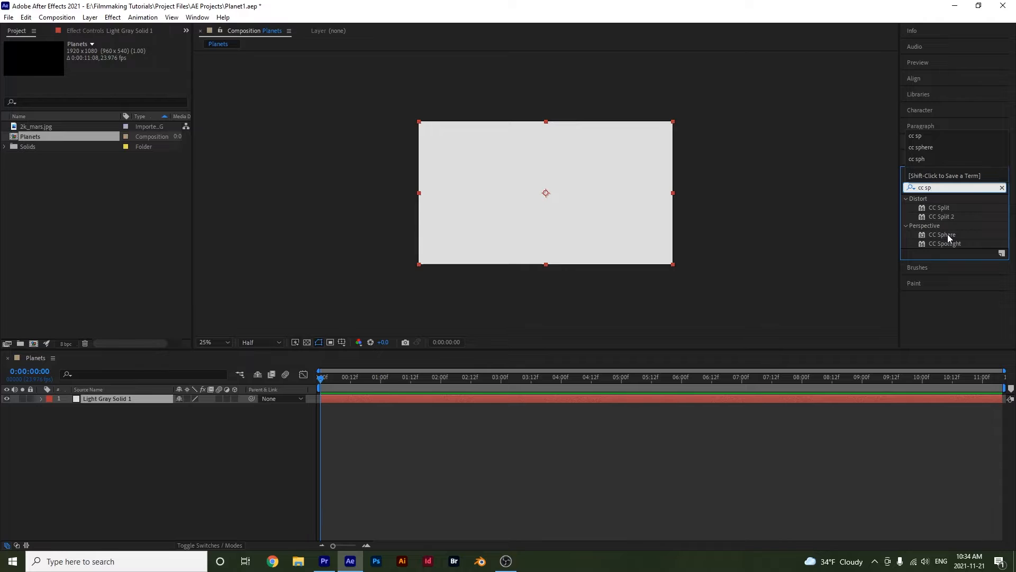
drag(948, 238, 476, 231)
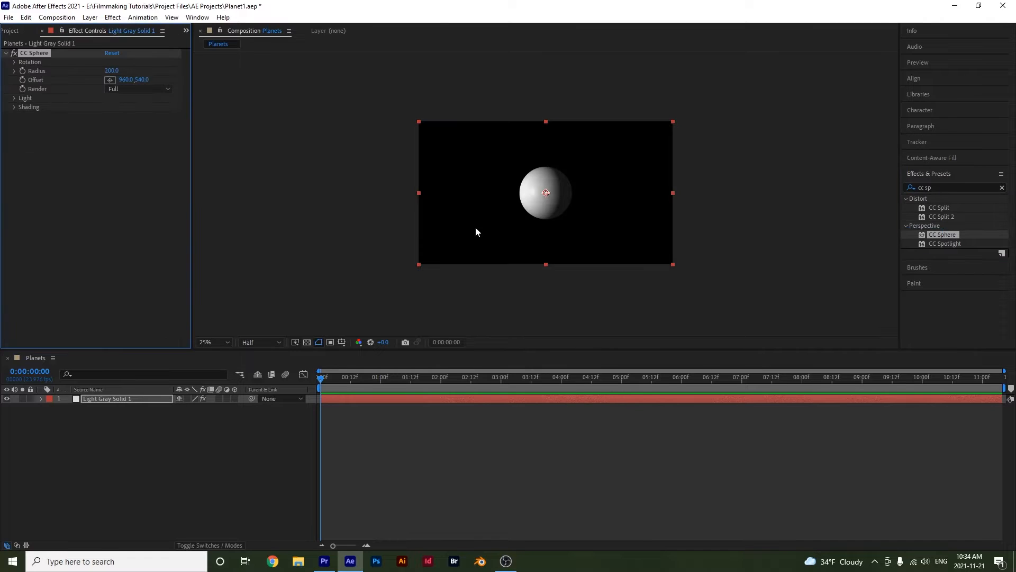
key(period)
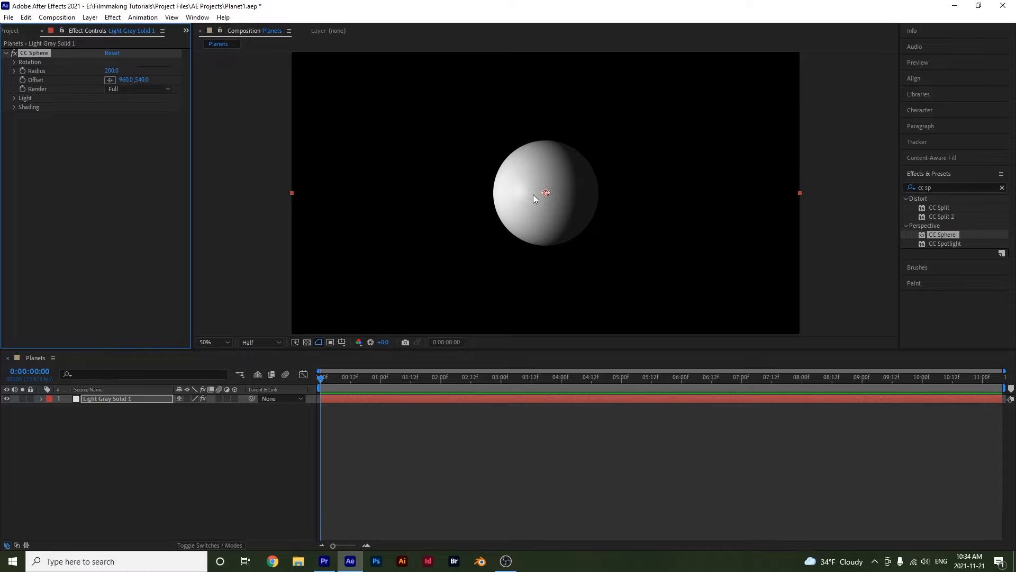
Enlarge the sphere to a radius of 252
click(14, 62)
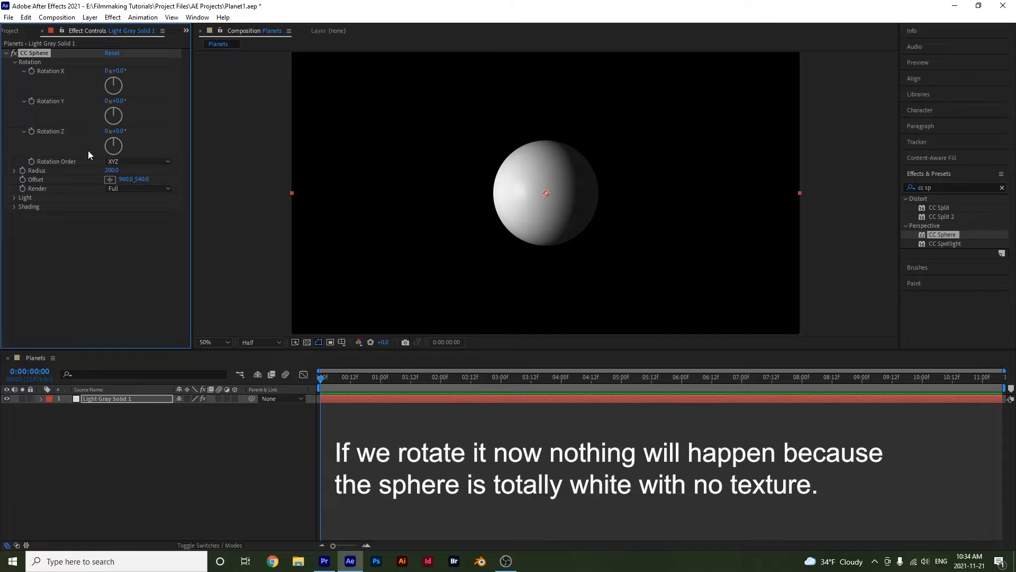
click(13, 170)
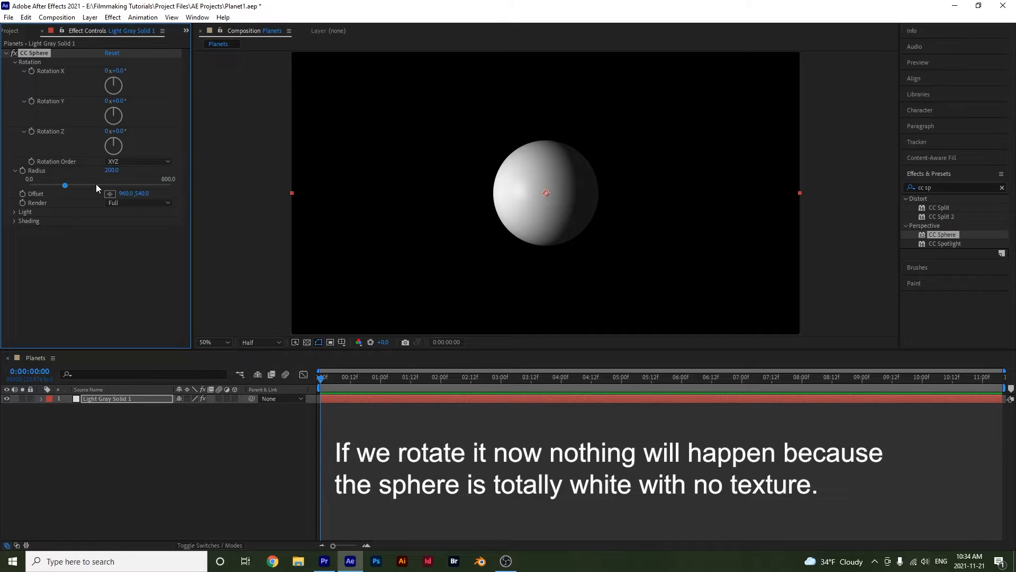
mouse_move(112, 170)
mouse_down()
mouse_move(188, 169)
mouse_move(132, 170)
mouse_up()
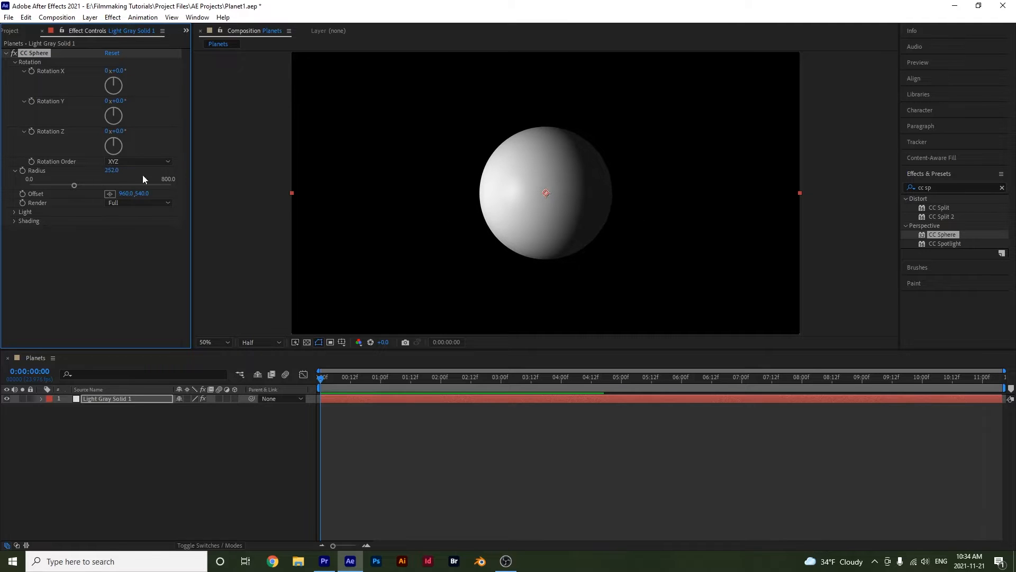
Try out different horizontal offsets for the sphere and bring it back to the composition's center at 959, 540
drag(130, 195, 74, 278)
click(111, 196)
click(338, 106)
key(ctrl+z)
click(2, 217)
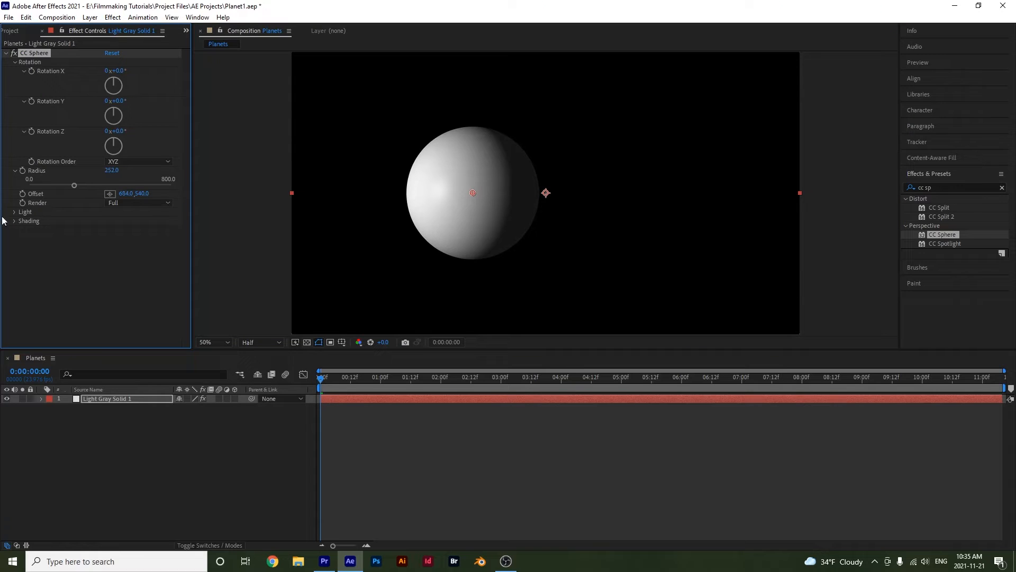
drag(127, 194, 45, 193)
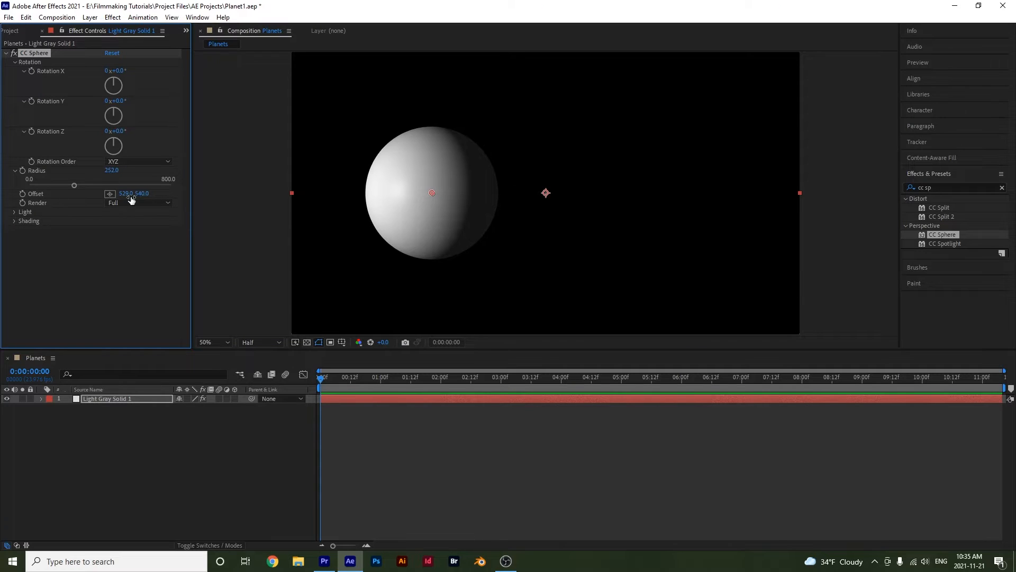
key(ctrl+z)
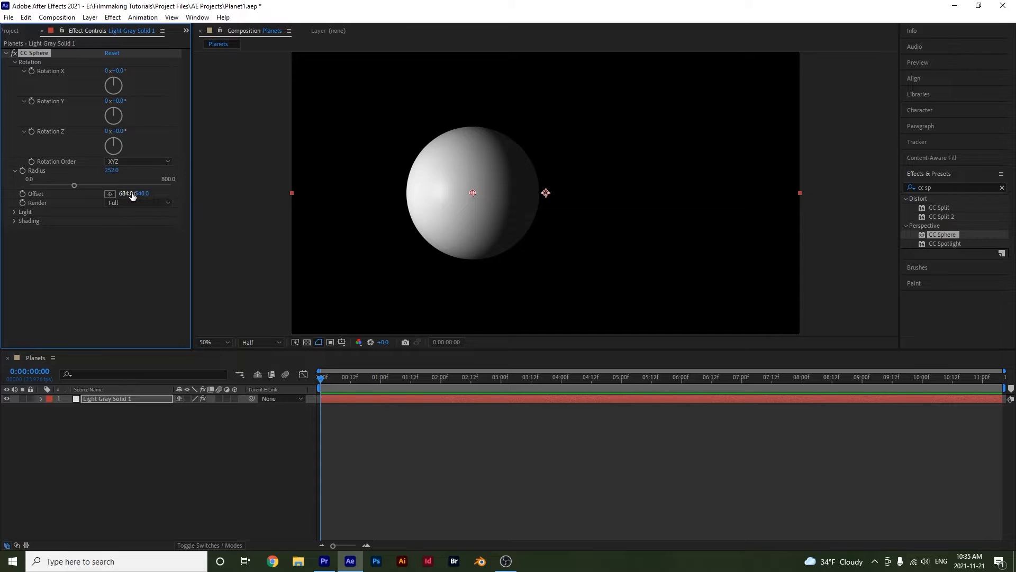
drag(129, 194, 9, 228)
key(ctrl+z)
drag(130, 194, 262, 193)
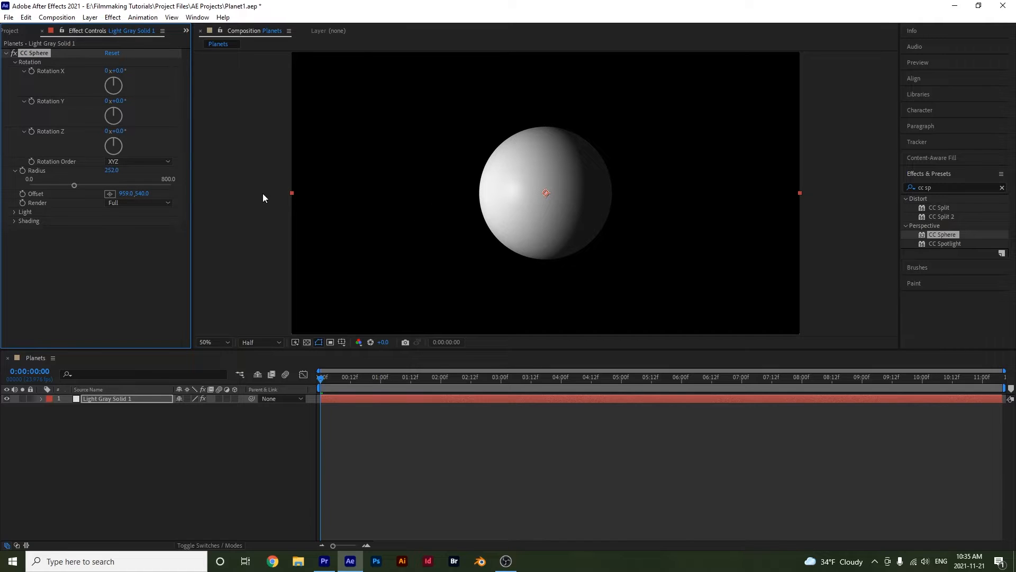
Adjust the sphere's lighting to Light Intensity 97, Light Height 84 and Light Direction -66°
click(135, 204)
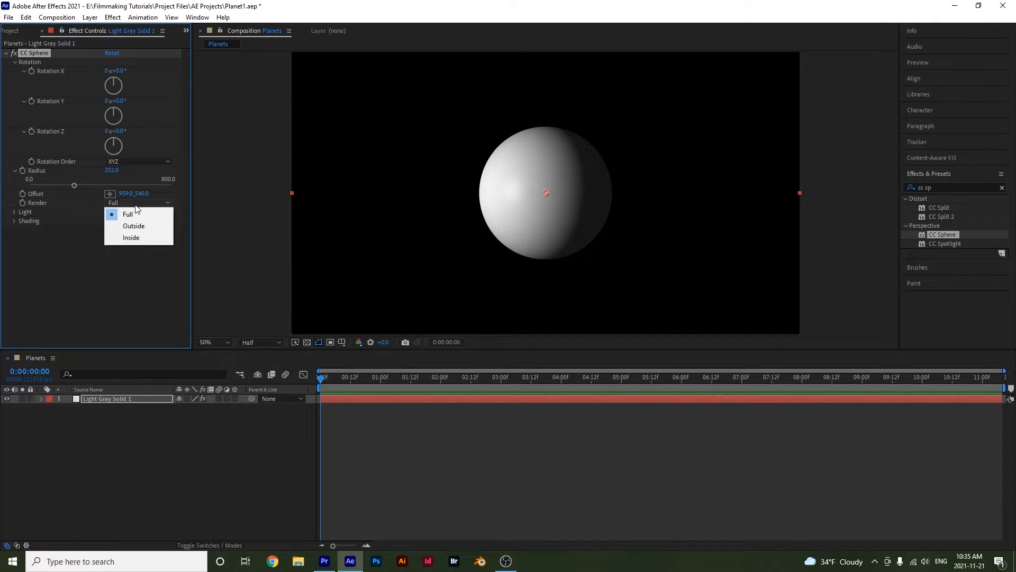
click(14, 212)
click(14, 212)
mouse_move(109, 221)
mouse_down()
mouse_move(154, 226)
mouse_move(110, 239)
mouse_move(162, 243)
mouse_move(112, 242)
mouse_up()
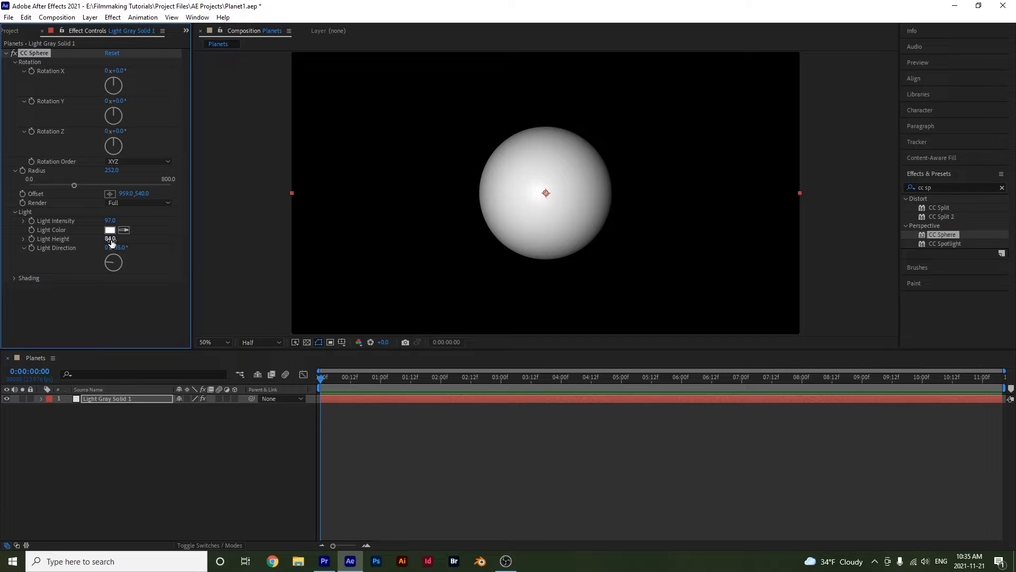
drag(113, 247, 116, 249)
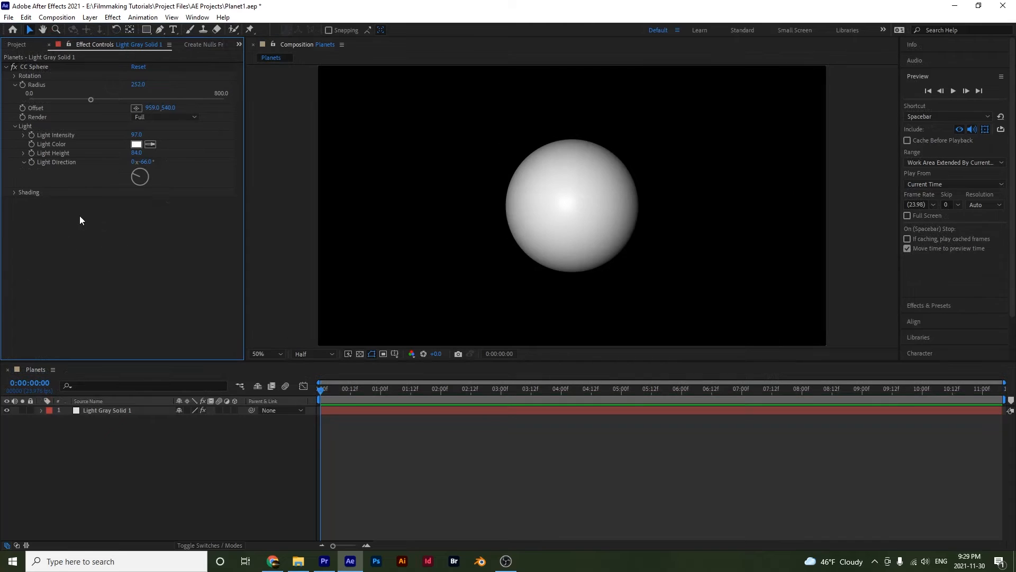
Adjust the sphere's shading to Ambient 43, Diffuse 98 and Specular 10
click(14, 192)
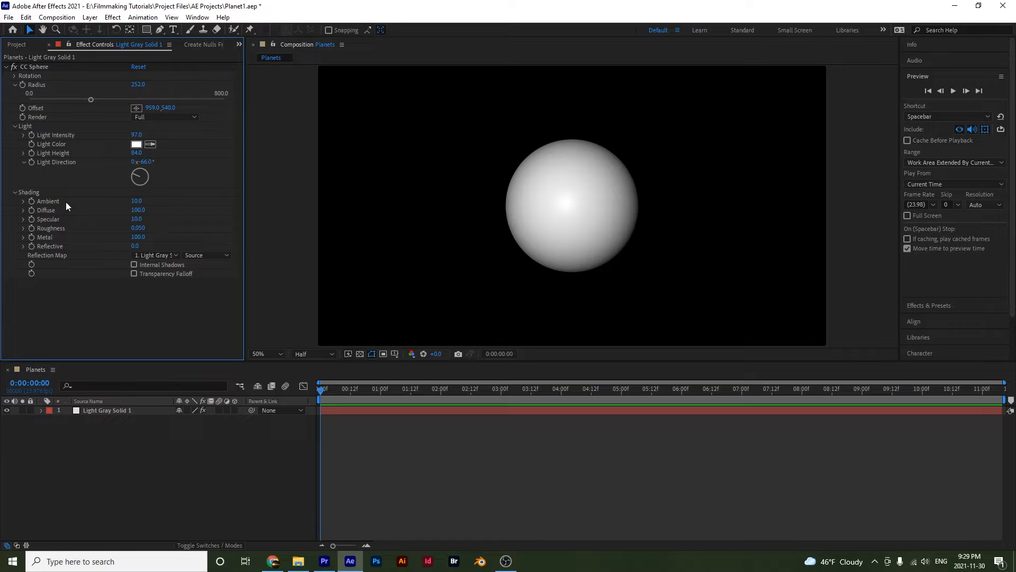
drag(136, 205, 150, 209)
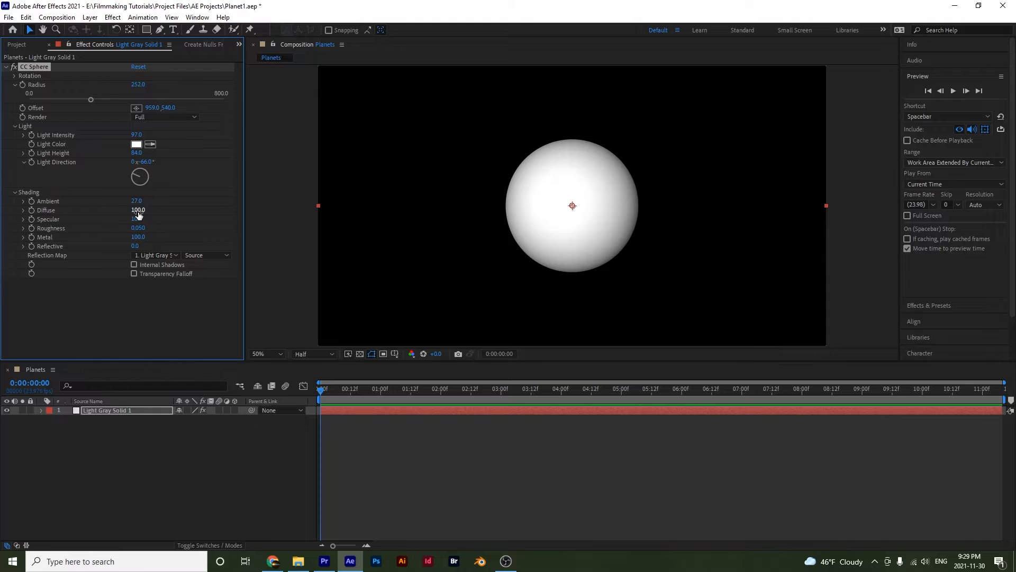
drag(139, 212, 163, 210)
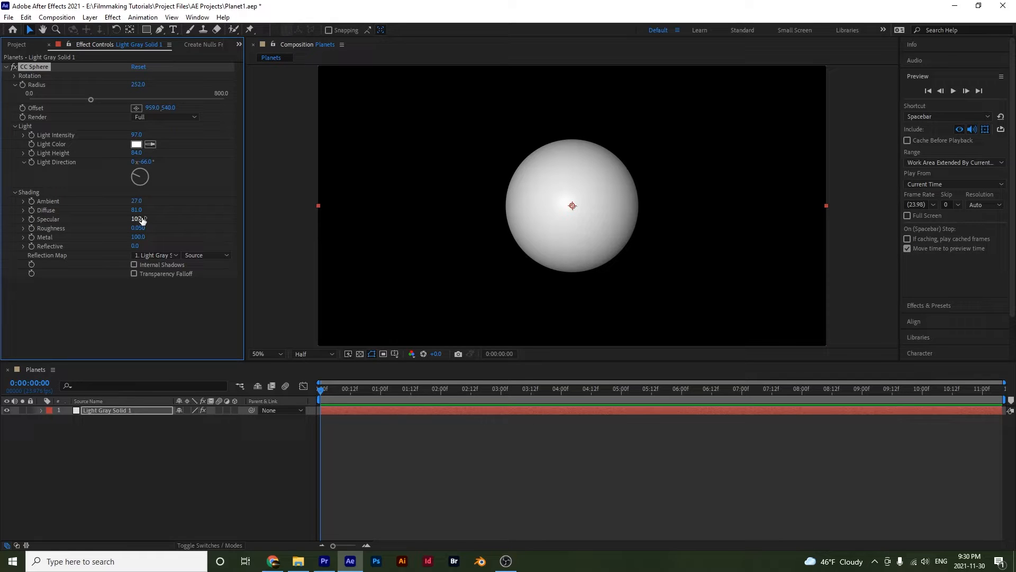
mouse_move(142, 221)
mouse_down()
mouse_move(169, 216)
mouse_move(133, 220)
mouse_move(169, 220)
mouse_move(104, 247)
mouse_move(156, 253)
mouse_up()
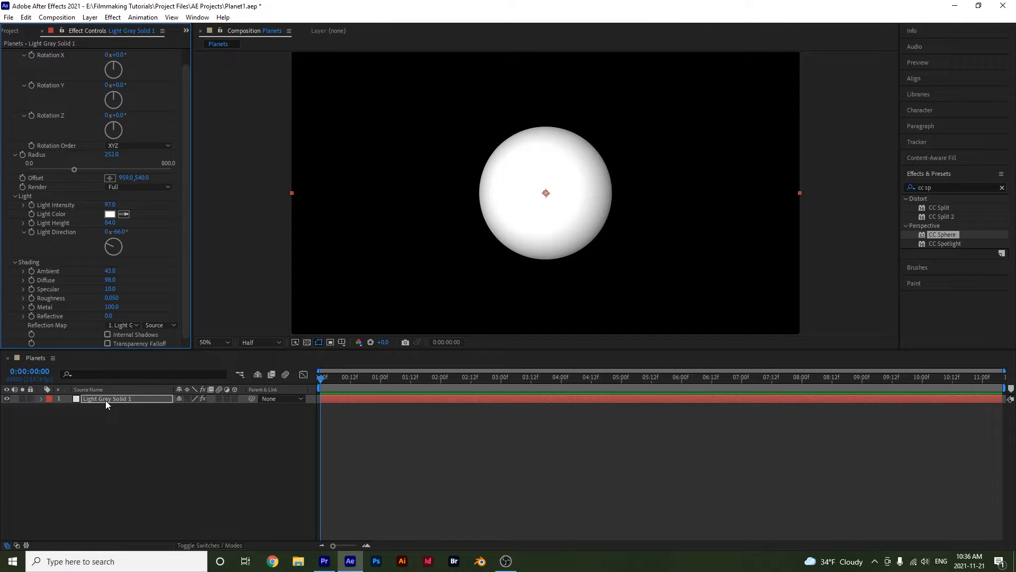
Collapse the Rotation group and the whole CC Sphere effect
scroll(114, 236, up, 1)
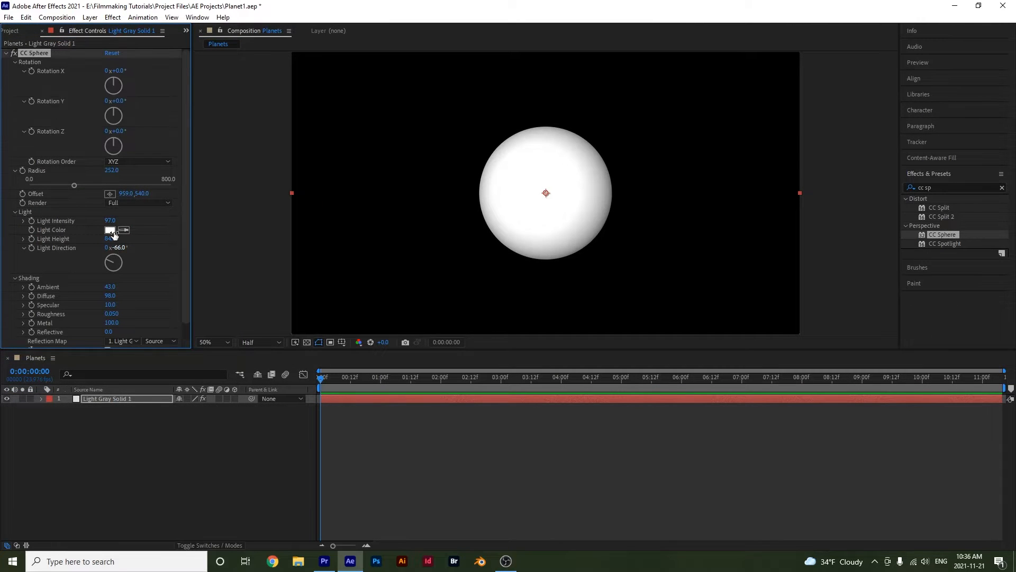
click(15, 62)
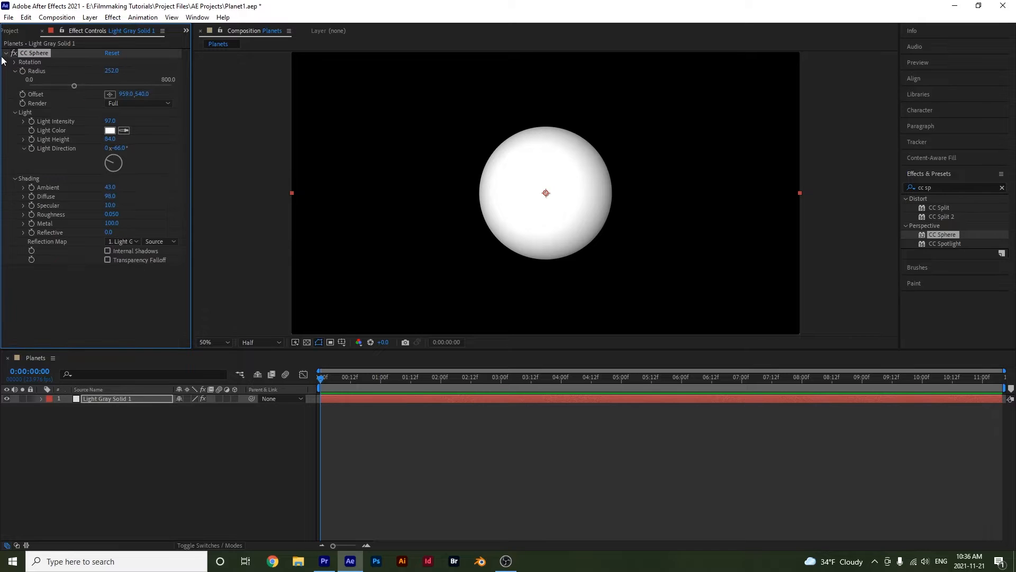
click(5, 55)
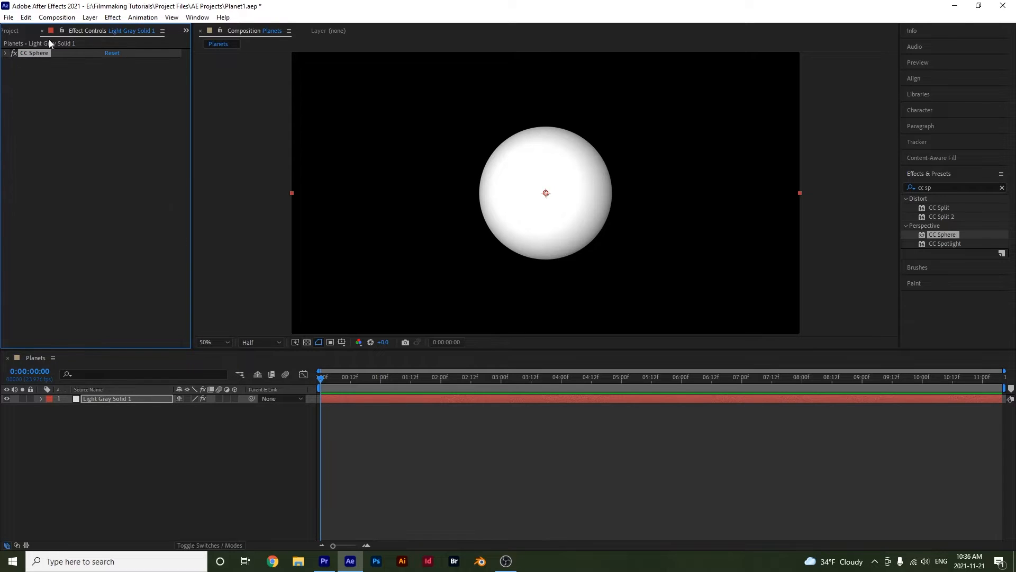
Create a new 1920 × 1080 composition named Mars at 23.976 frames per second
click(17, 31)
click(110, 422)
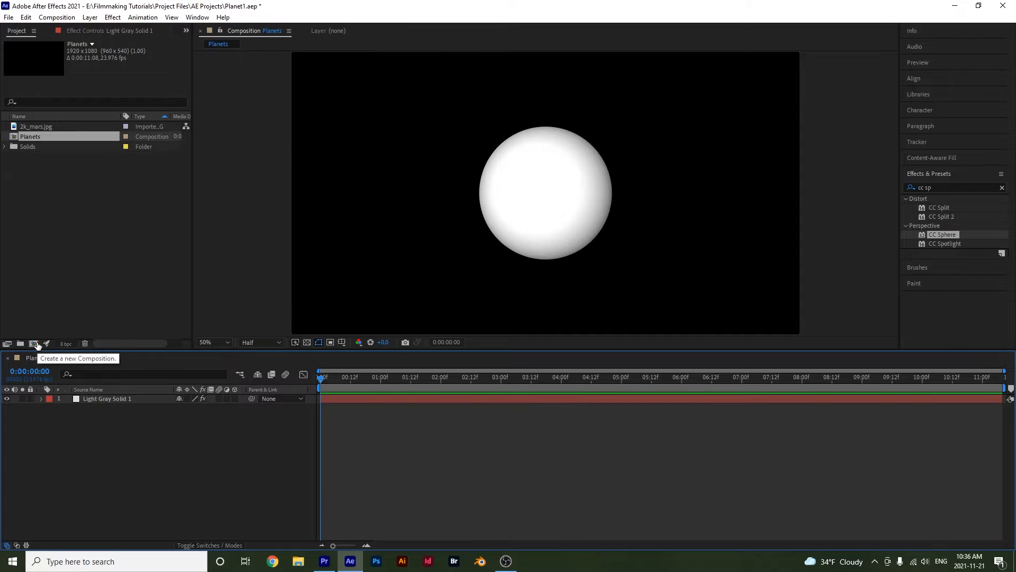
click(35, 344)
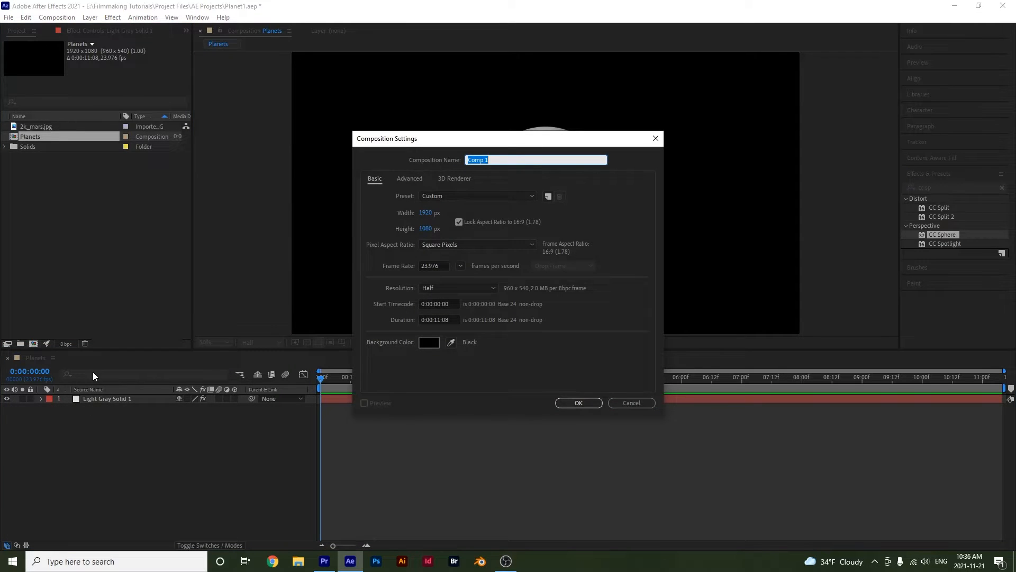
text(Mars)
key(Return)
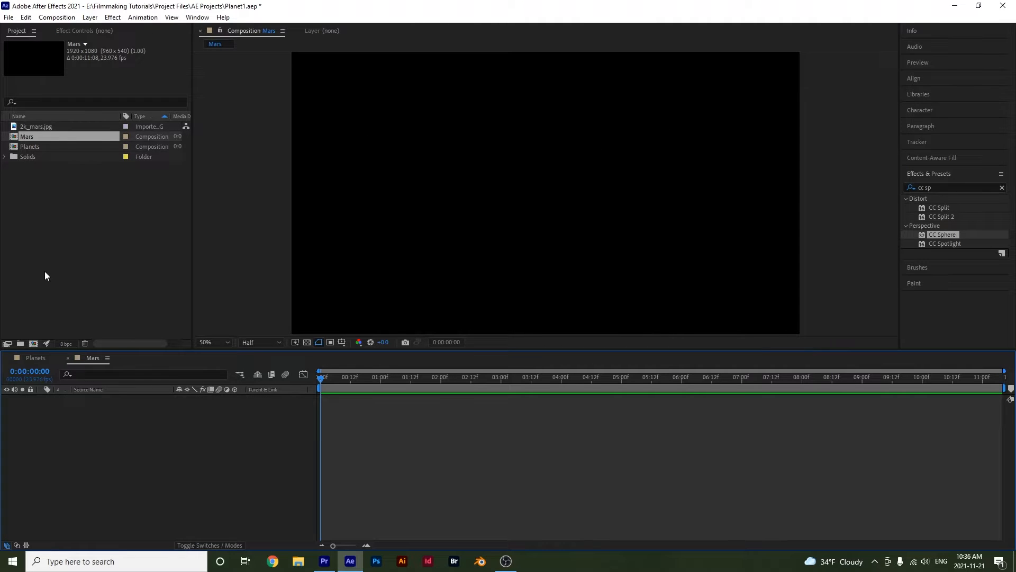
Add 2k_mars.jpg as a layer in the Mars composition and scale it to fit the composition
click(39, 127)
drag(40, 127, 116, 418)
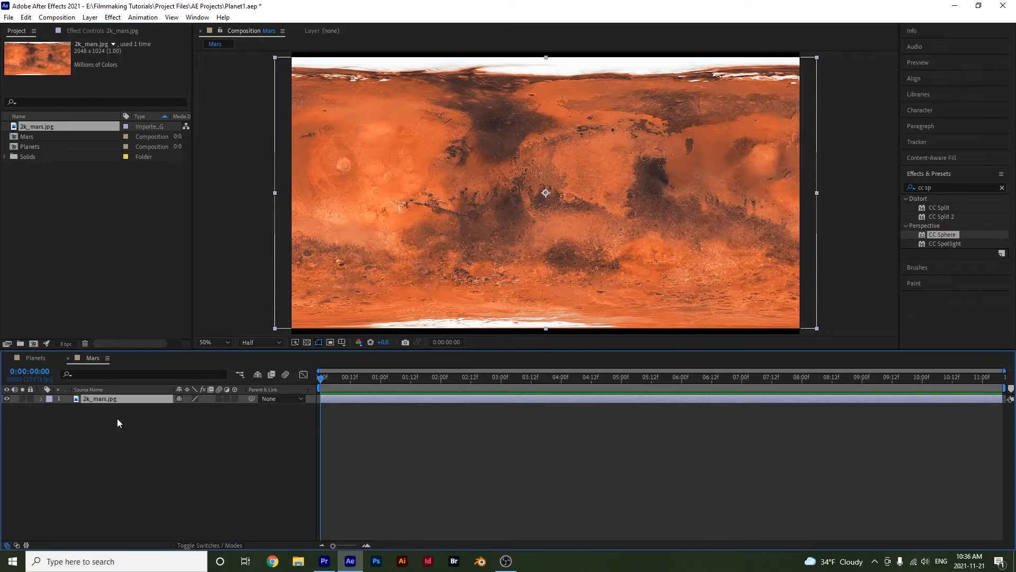
right_click(115, 399)
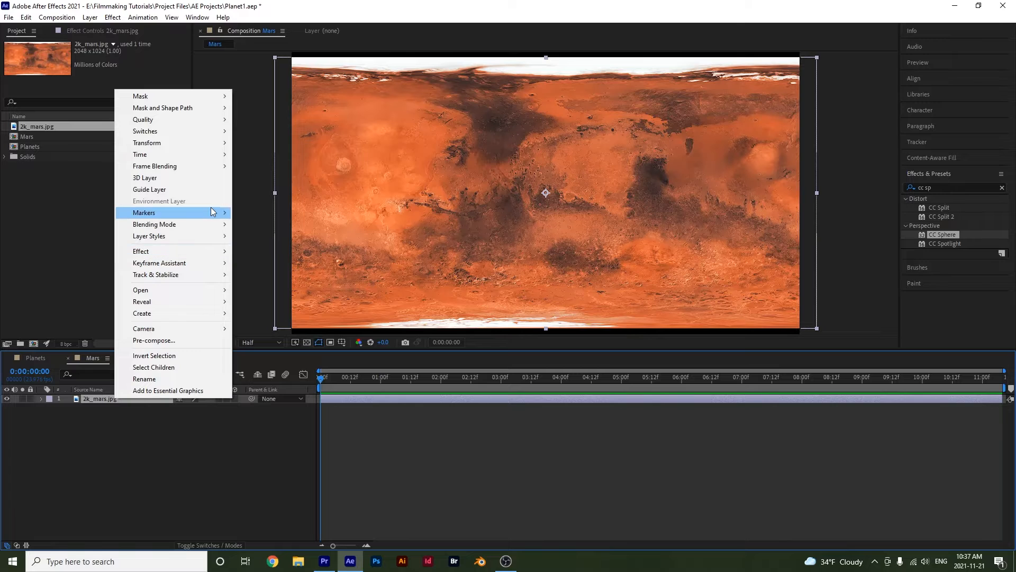
mouse_move(201, 142)
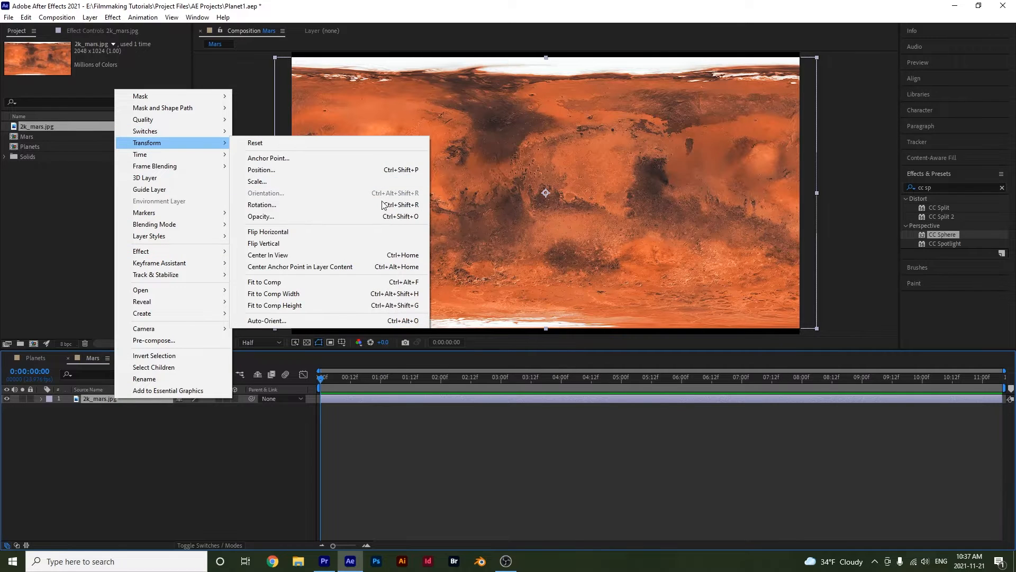
click(342, 285)
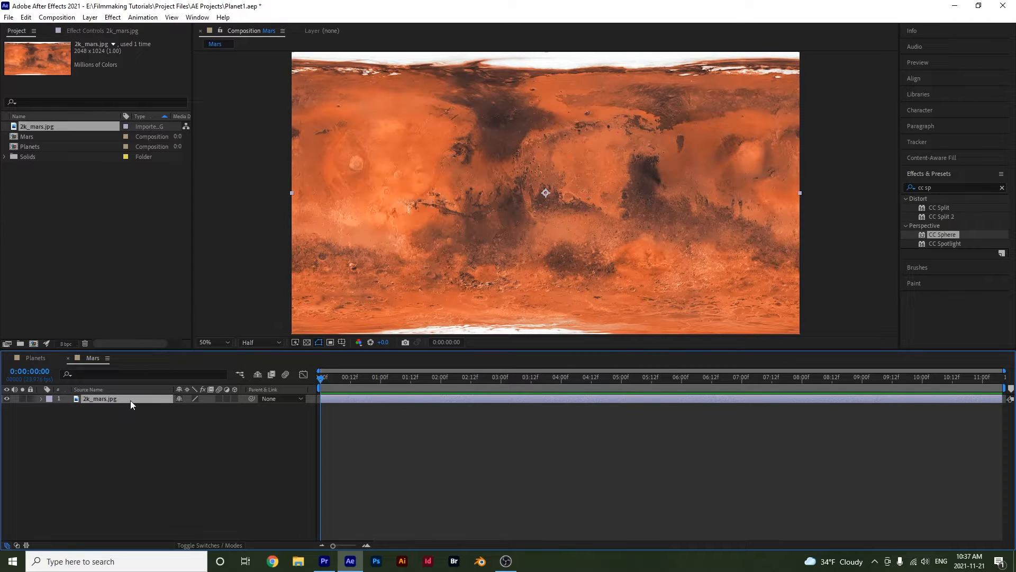
right_click(130, 401)
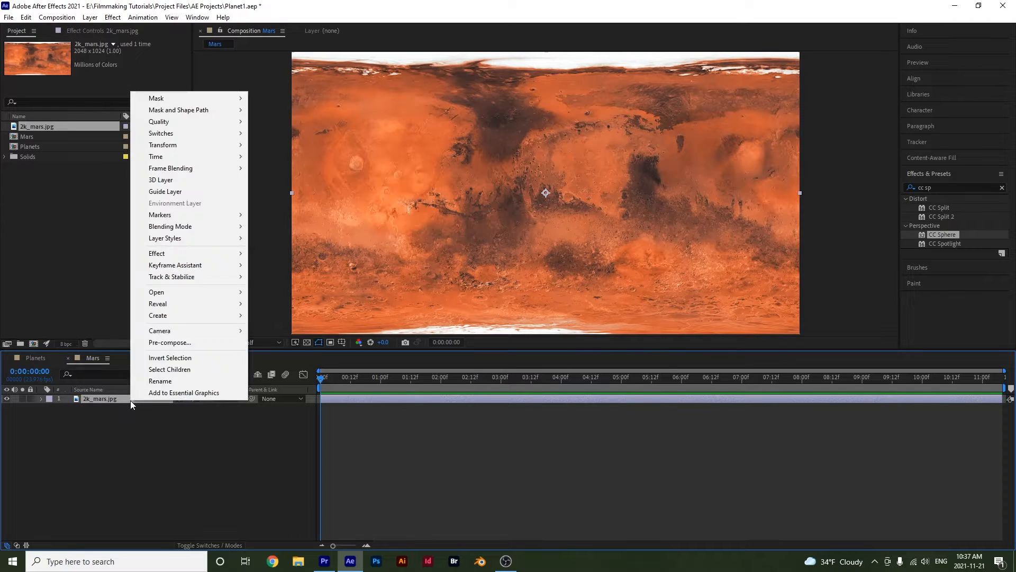
Pre-compose the 2k_mars.jpg layer as Mars Precompose, look inside the new composition and return to the Mars composition
click(196, 342)
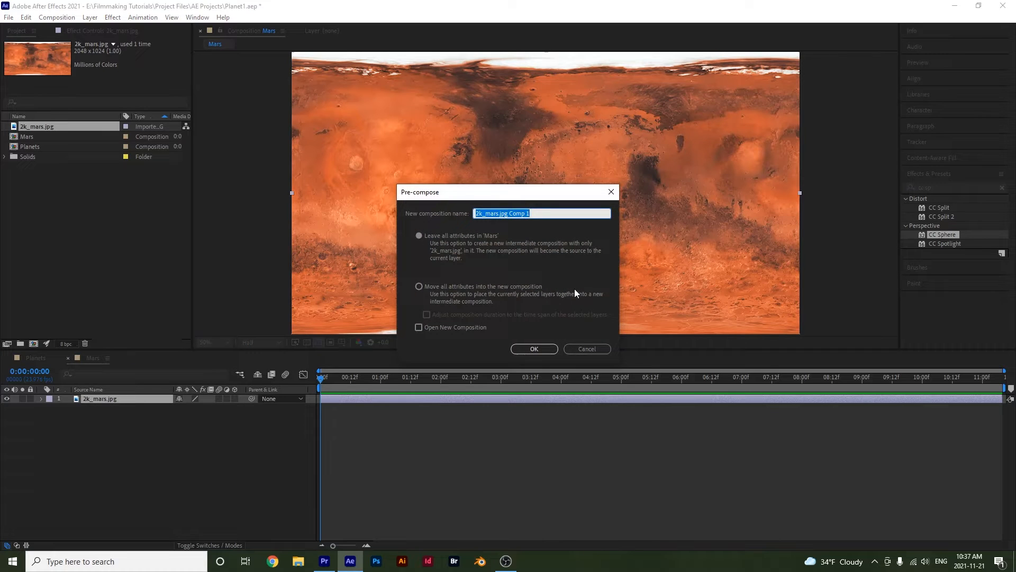
text(Mars Precompose)
key(Return)
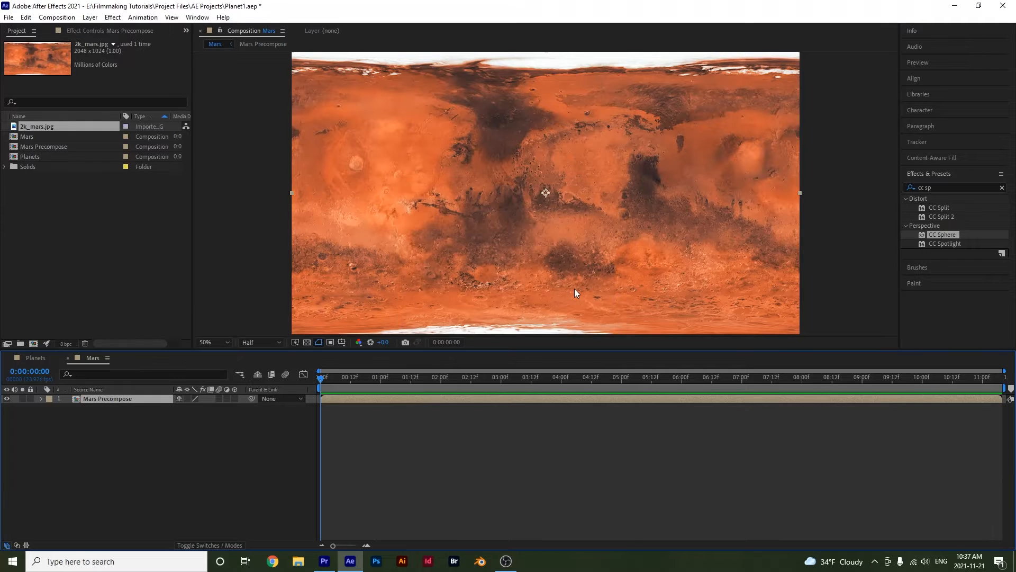
double_click(120, 400)
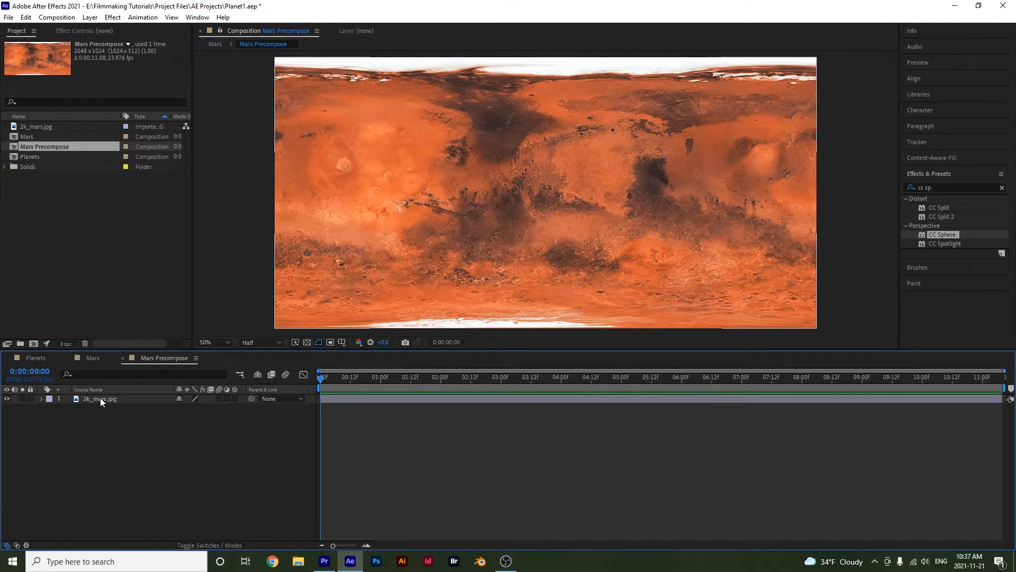
click(94, 361)
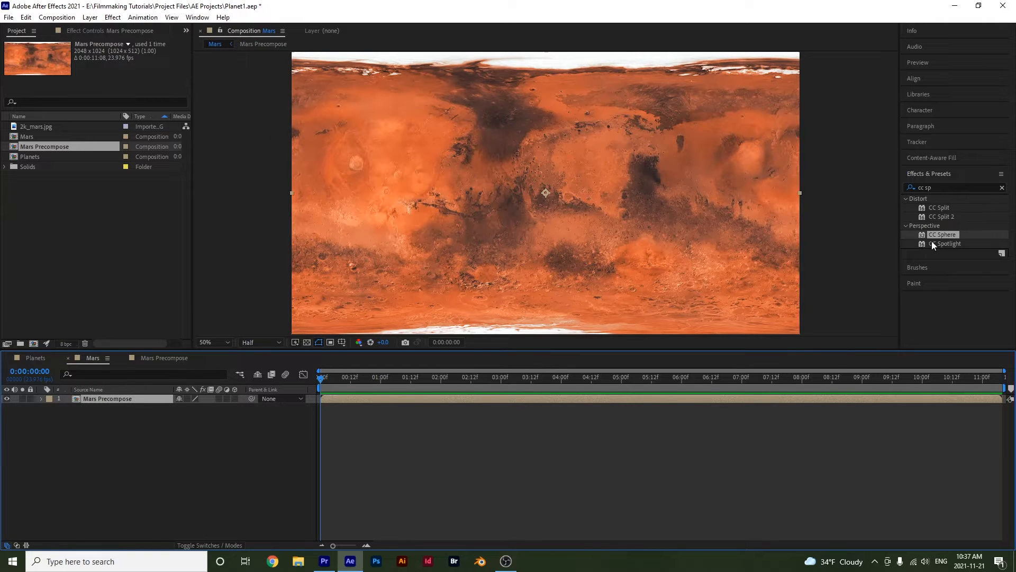
Apply CC Sphere to the Mars Precompose layer and set its Rotation Y to -47°
drag(942, 233, 122, 396)
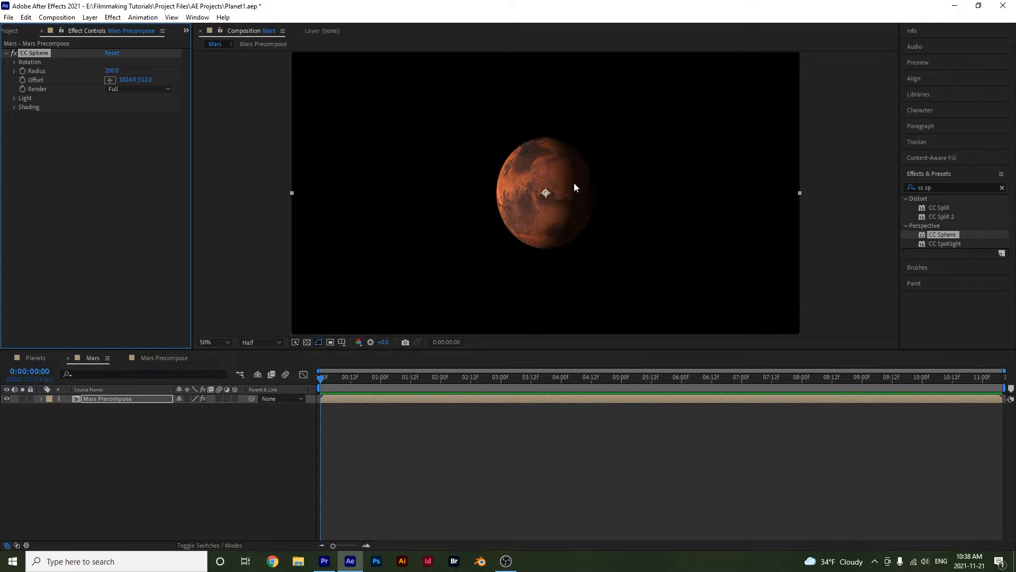
click(14, 62)
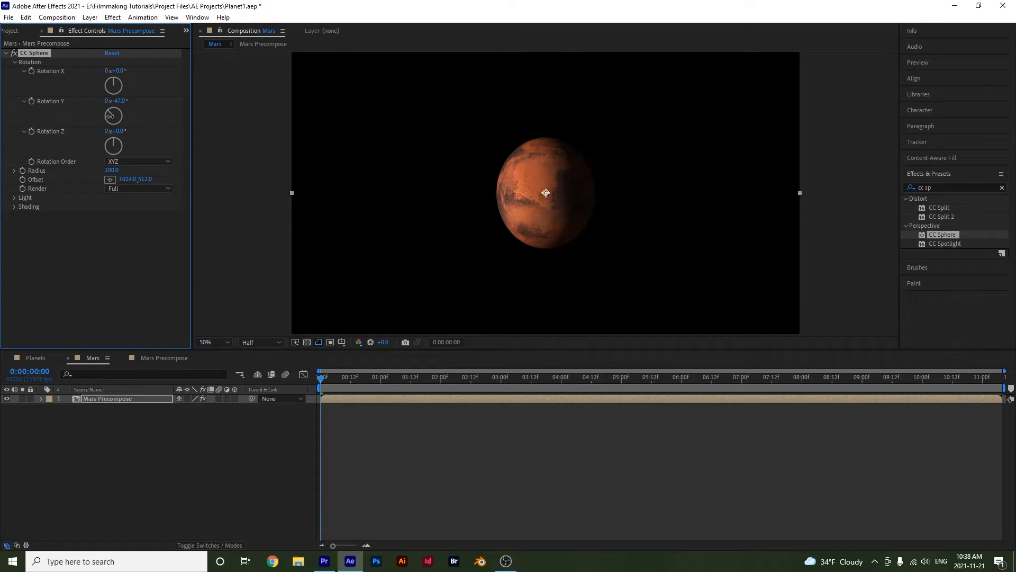
Compare the Outside and Inside render modes of the Mars sphere, checking the flat source map, and return Render to Full
click(147, 188)
click(140, 213)
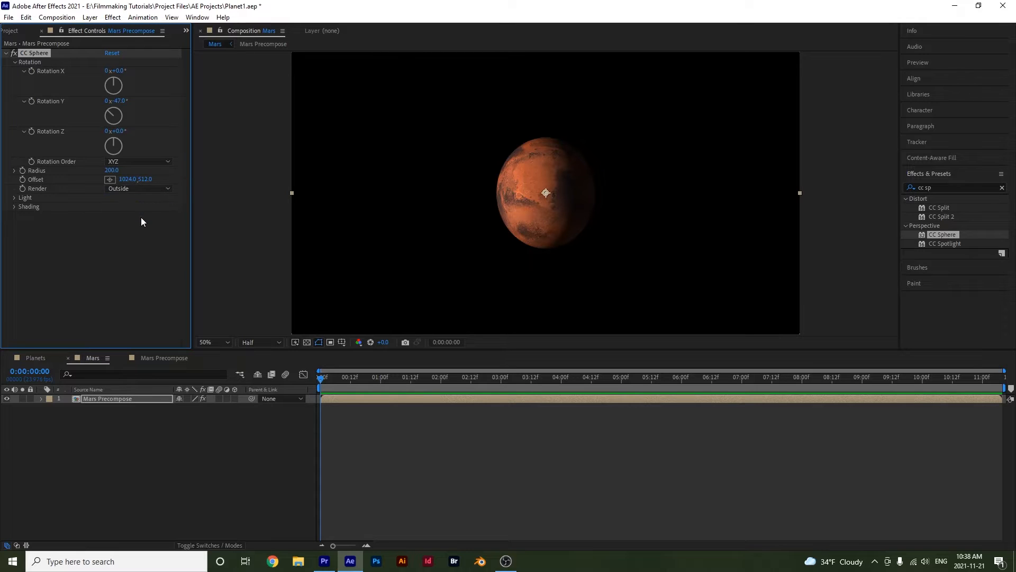
click(141, 189)
click(135, 227)
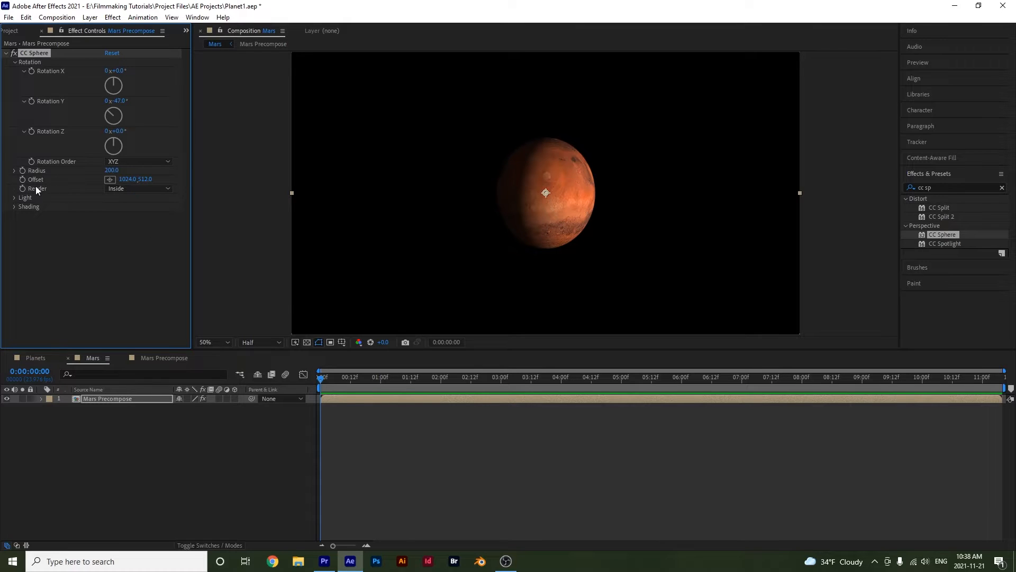
double_click(82, 398)
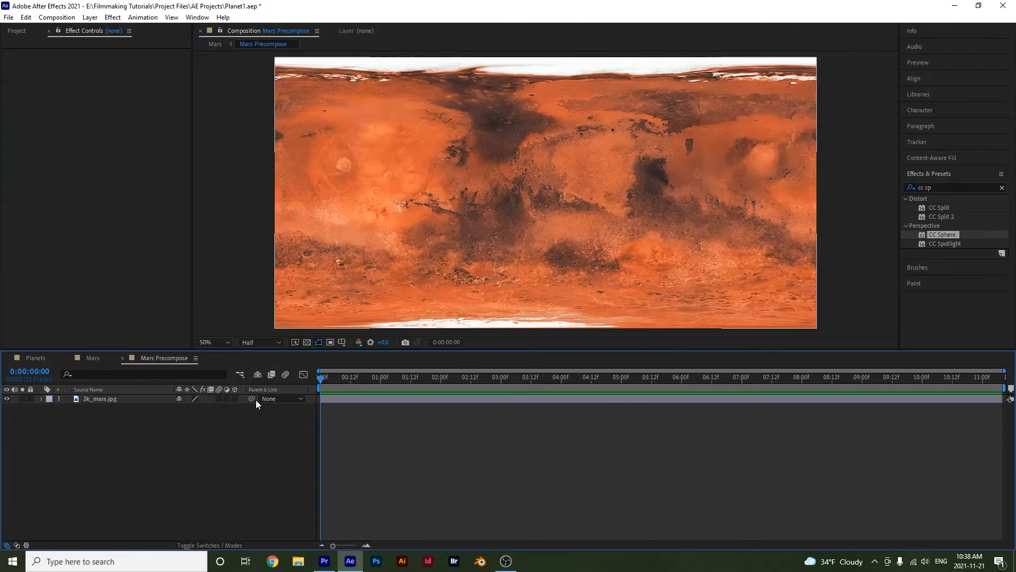
click(97, 359)
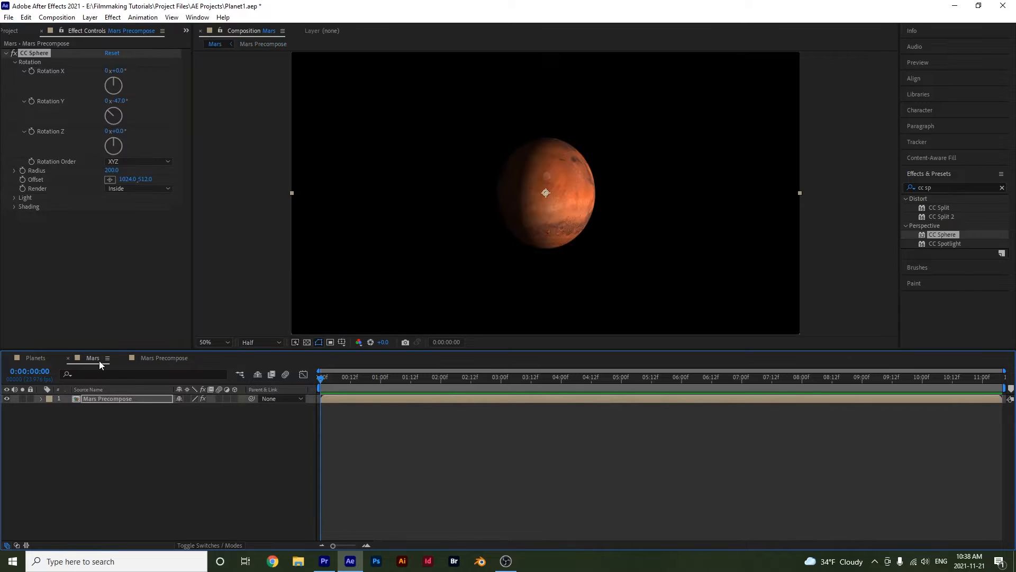
click(125, 188)
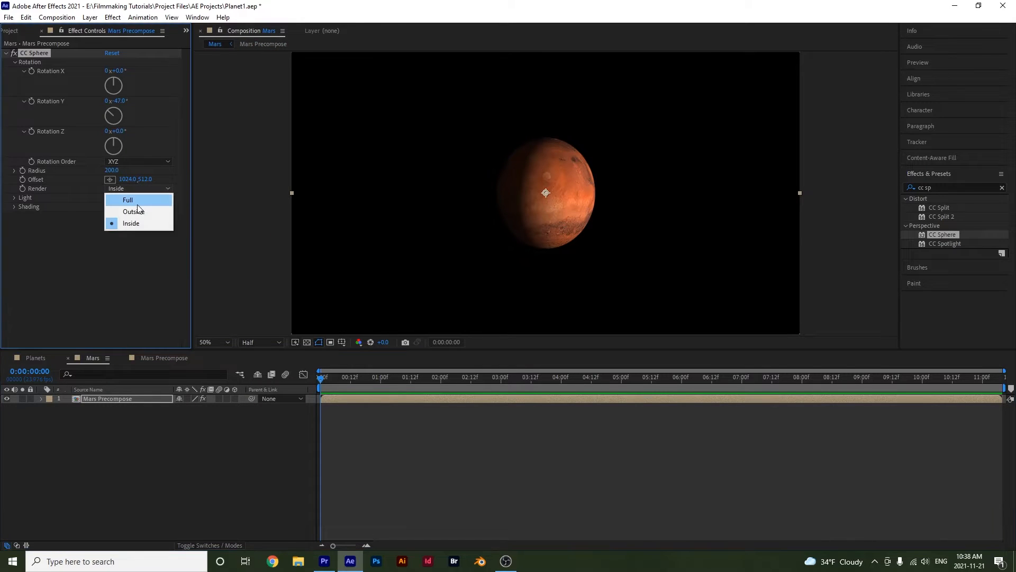
click(144, 203)
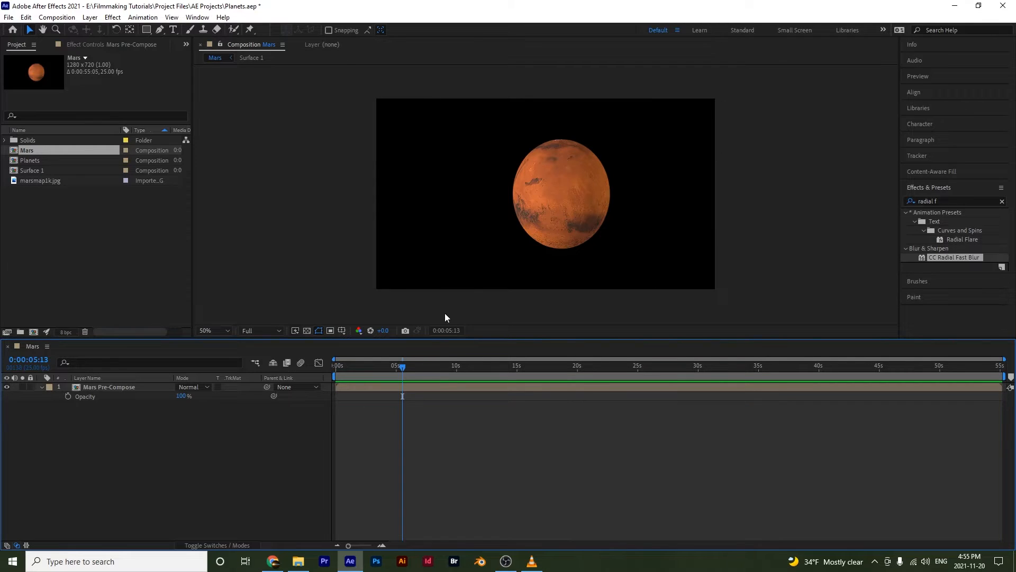
Add marsmap1k.jpg beneath the Mars Pre-Compose layer in the Mars composition and fit it to the composition size
drag(37, 182, 106, 408)
right_click(107, 404)
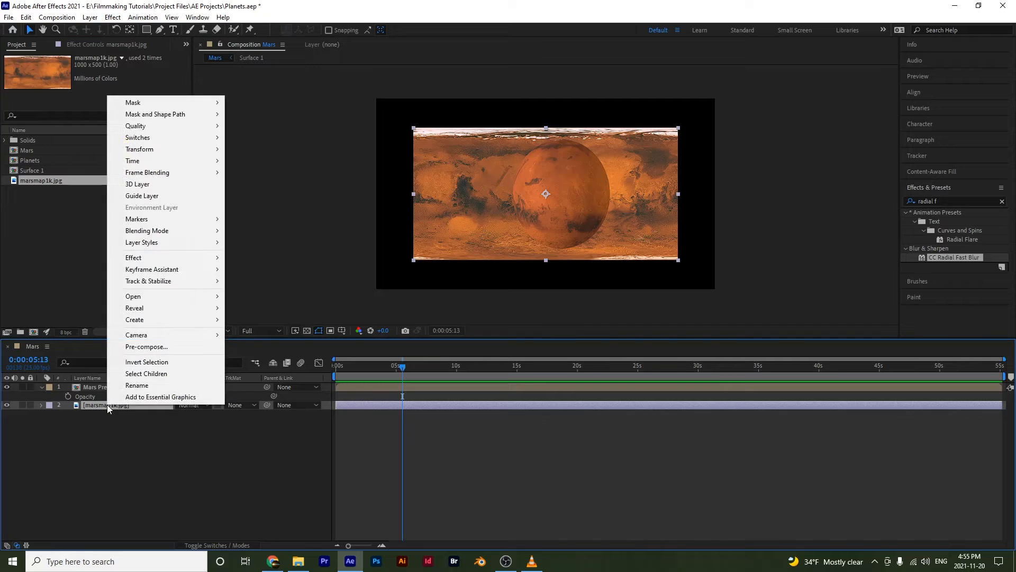
mouse_move(180, 149)
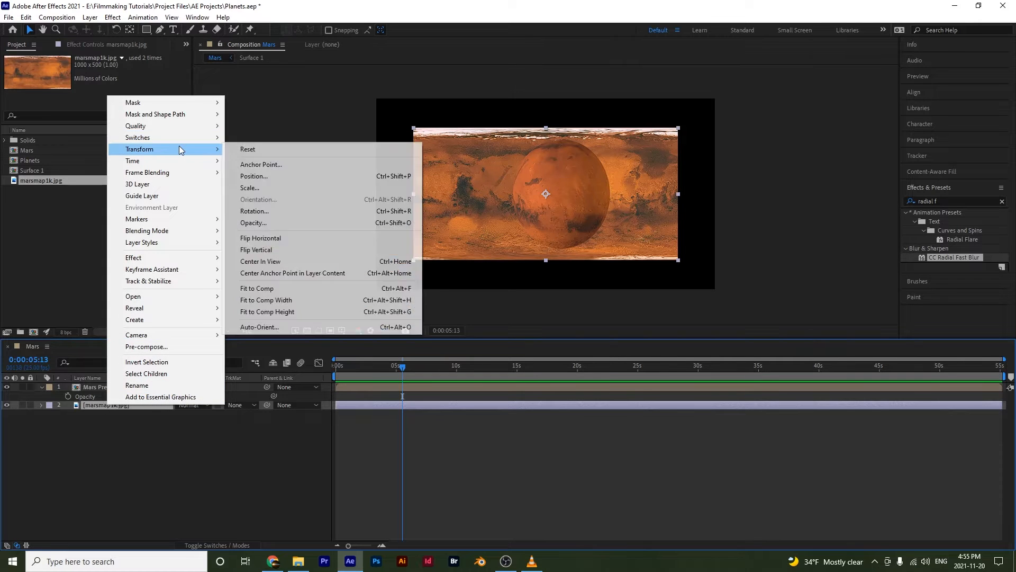
click(310, 288)
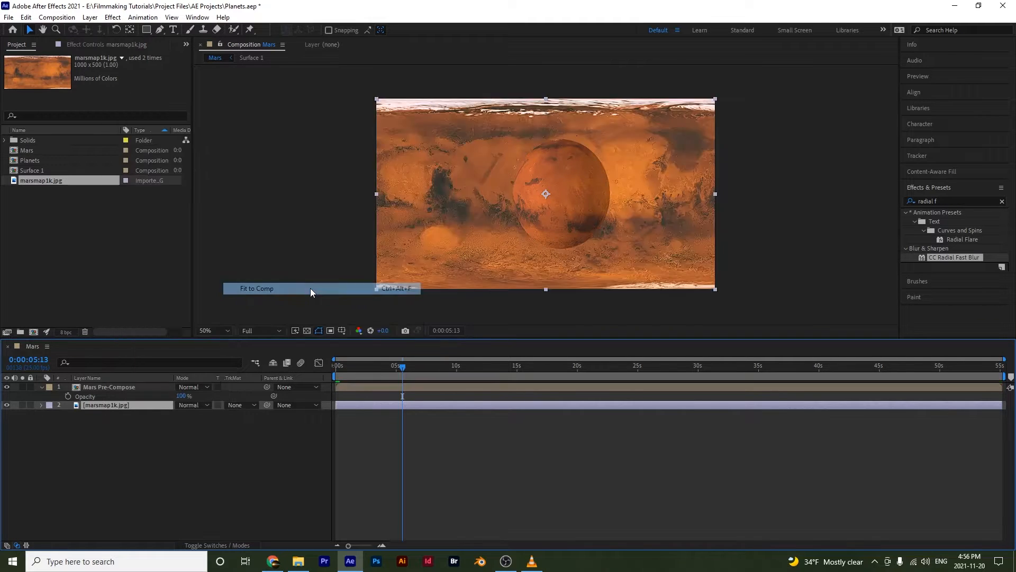
Pre-compose the marsmap1k.jpg layer as Mars Pre-Compose 2
right_click(96, 405)
click(155, 350)
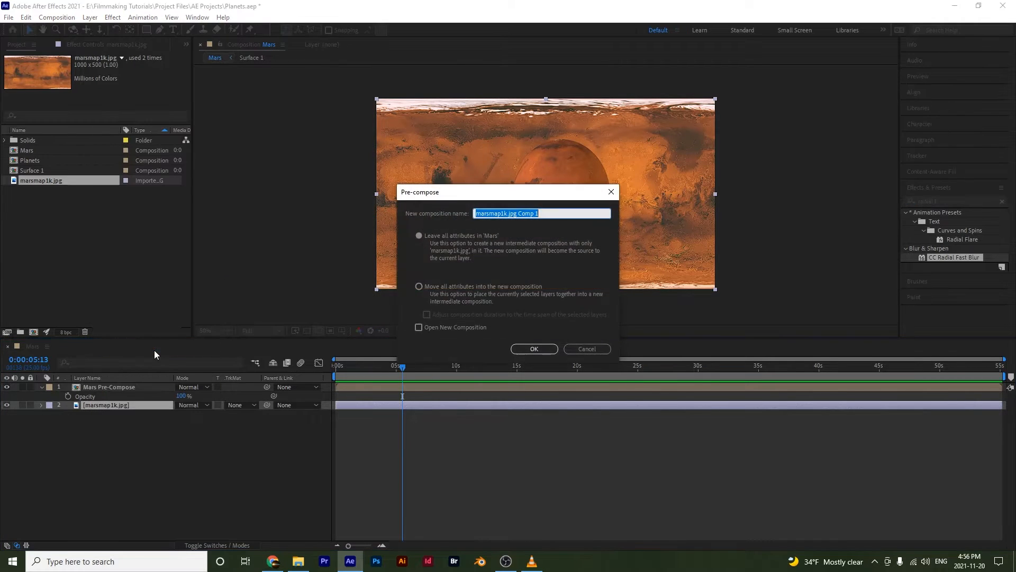
text(Ma)
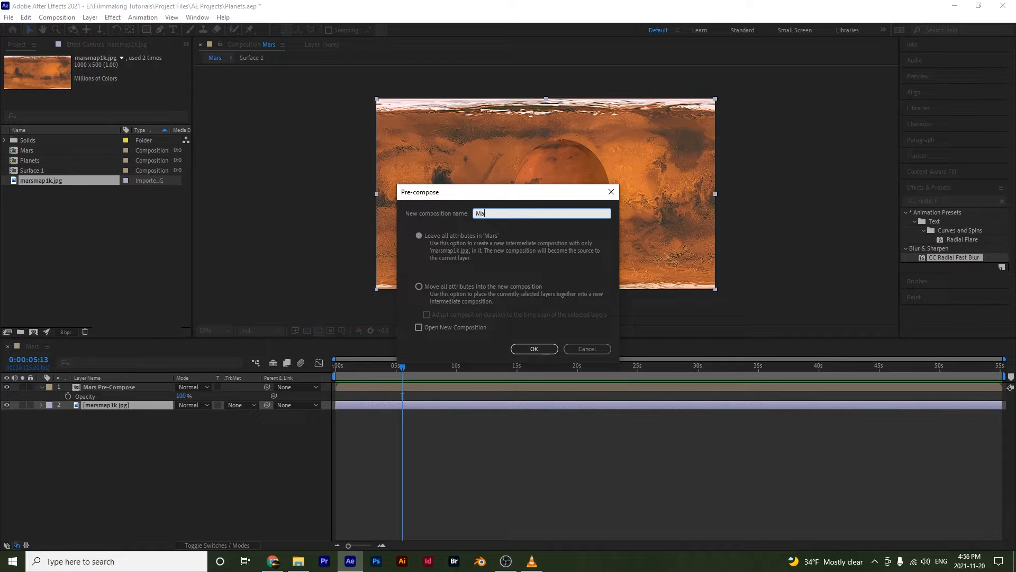
text(rs Precompose 2-)
key(BackSpace)
text(C)
click(531, 351)
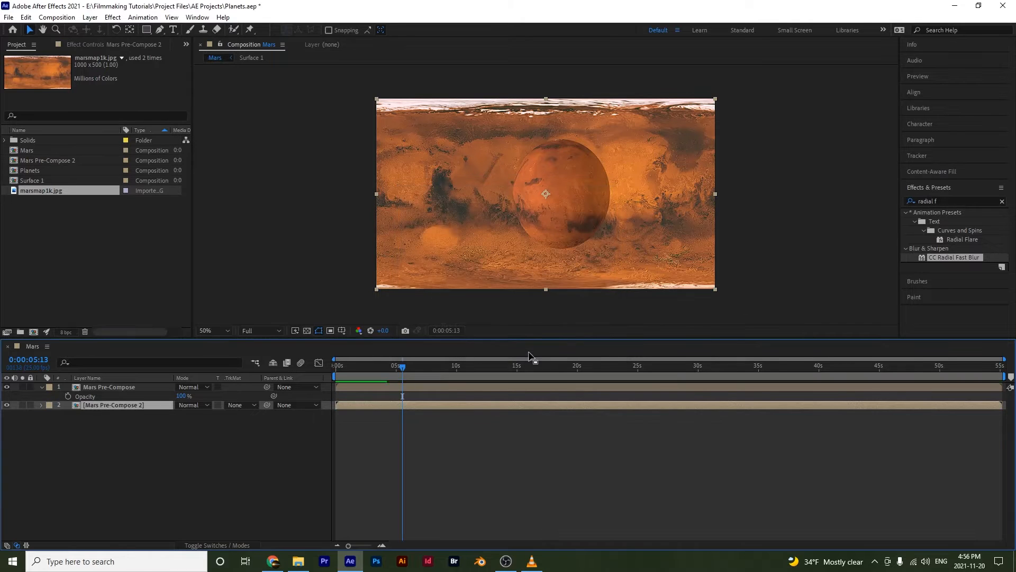
Apply the Curves effect to the marsmap1k.jpg layer inside Mars Pre-Compose 2
double_click(102, 405)
click(105, 387)
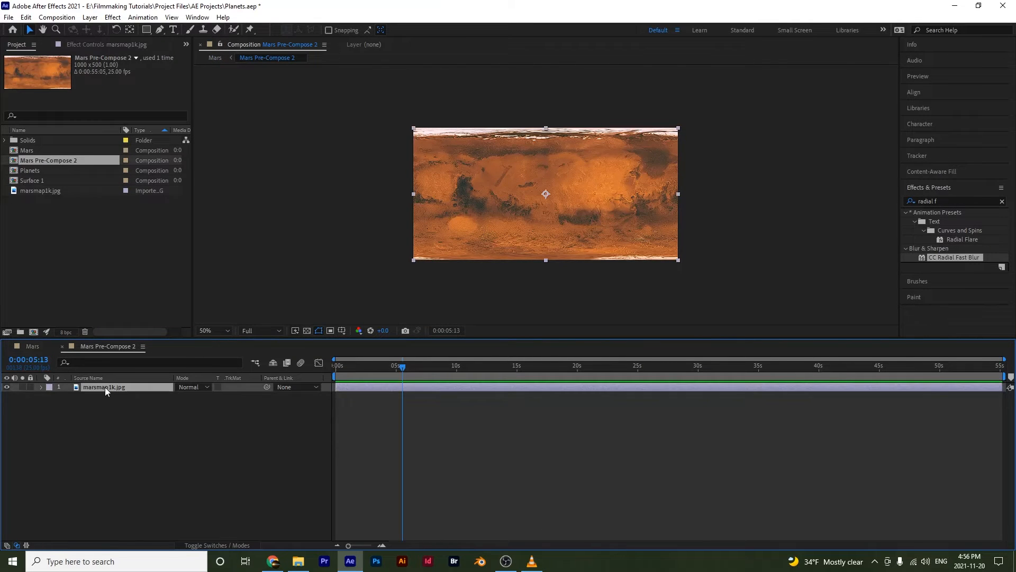
click(948, 201)
text(curves)
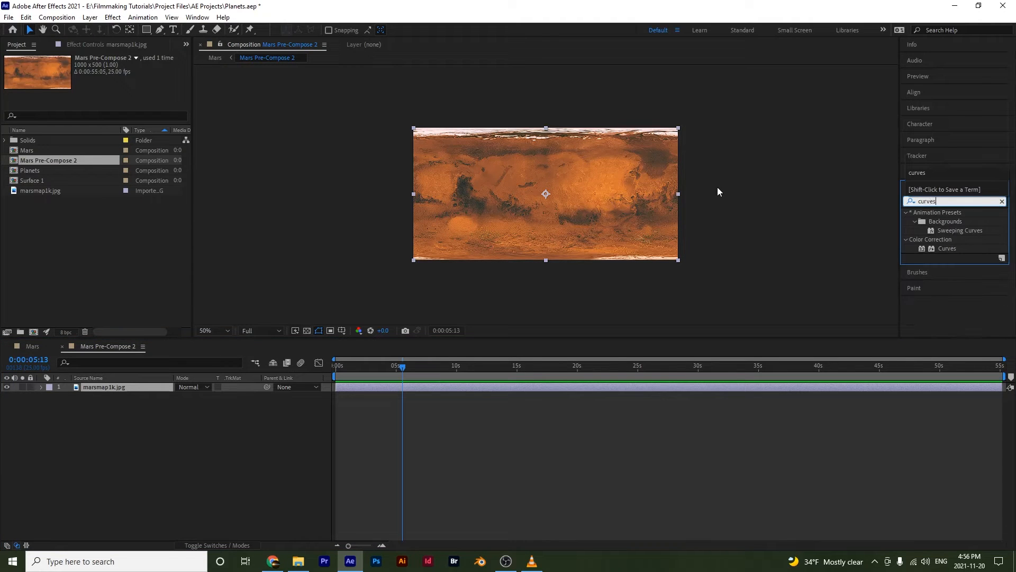
drag(948, 247, 507, 220)
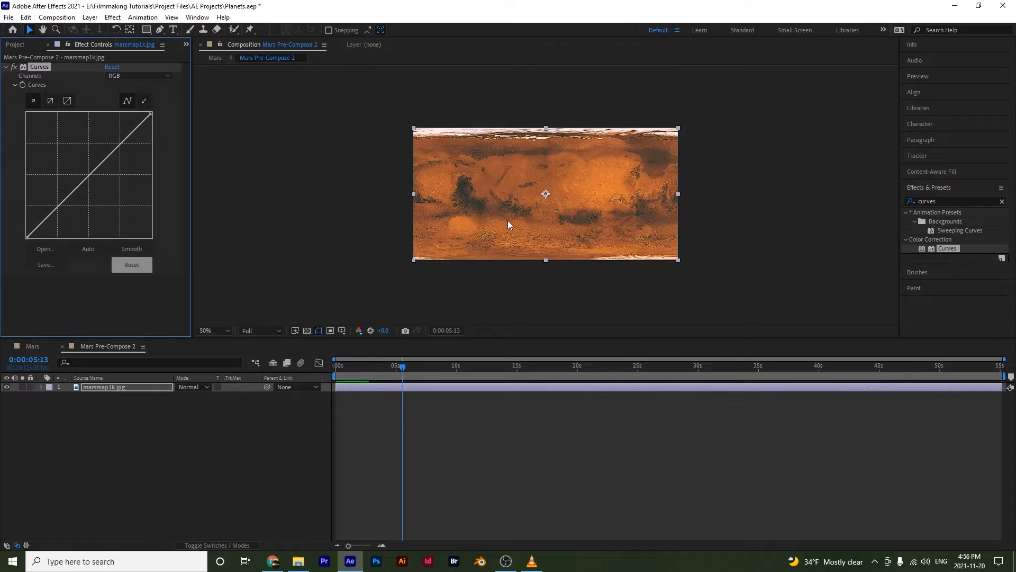
Brighten the Mars map slightly by raising the midtones and shadows of the RGB curve above the diagonal
click(81, 182)
drag(81, 183, 104, 151)
mouse_move(68, 189)
mouse_down()
mouse_move(74, 199)
mouse_move(67, 186)
mouse_up()
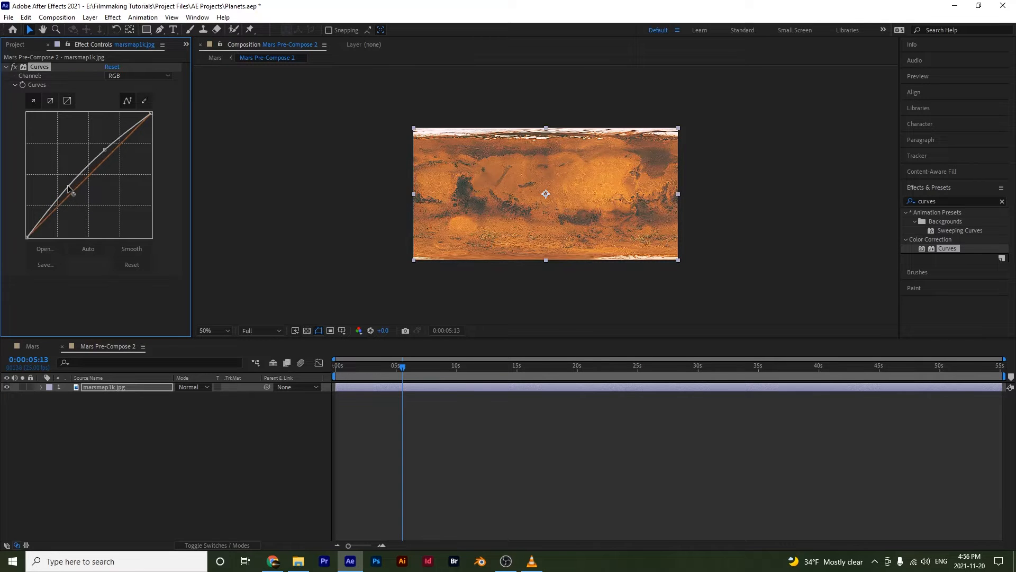
drag(105, 150, 96, 158)
Shift the Mars map toward red by pulling the midpoint of the Green channel curve below the diagonal
click(112, 75)
click(127, 110)
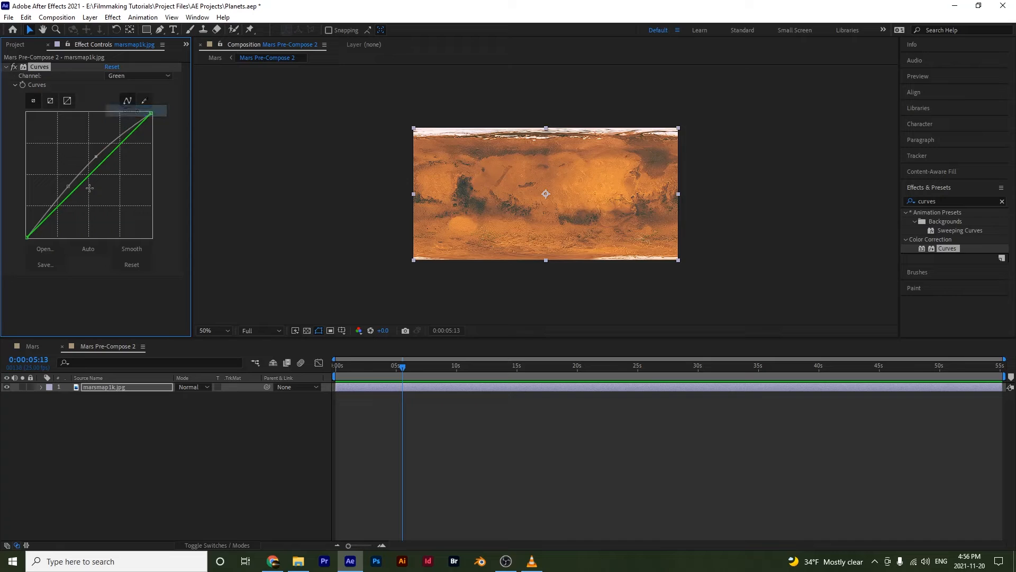
drag(90, 188, 91, 197)
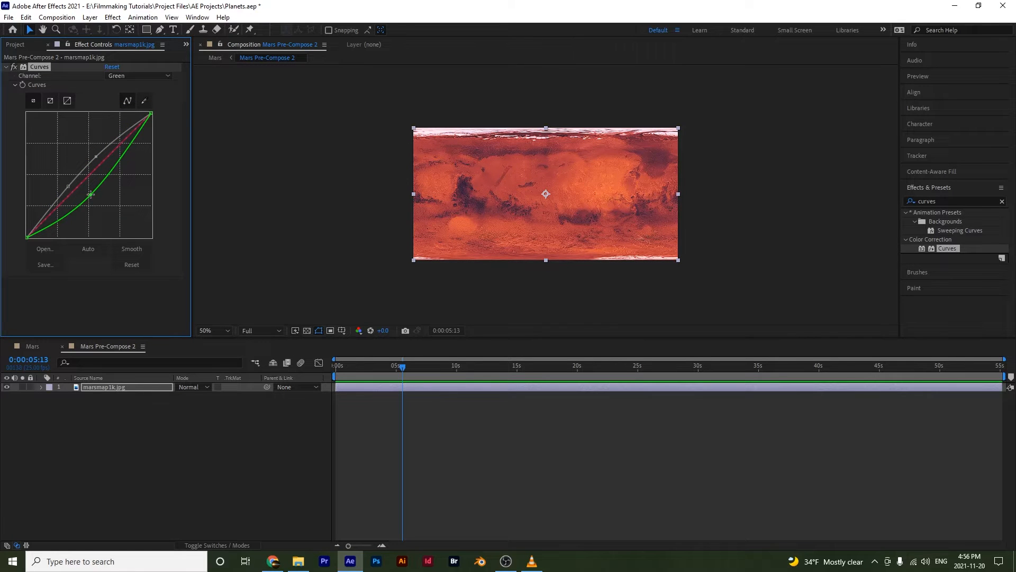
click(211, 452)
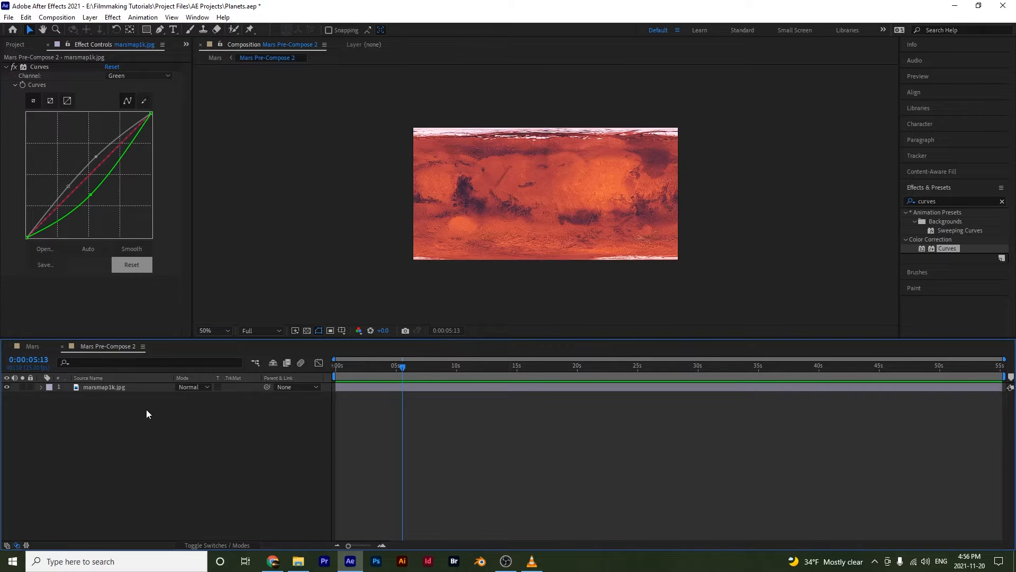
In the Mars composition, copy the CC Sphere effect from Mars Pre-Compose to Mars Pre-Compose 2 and check the lower sphere
click(34, 348)
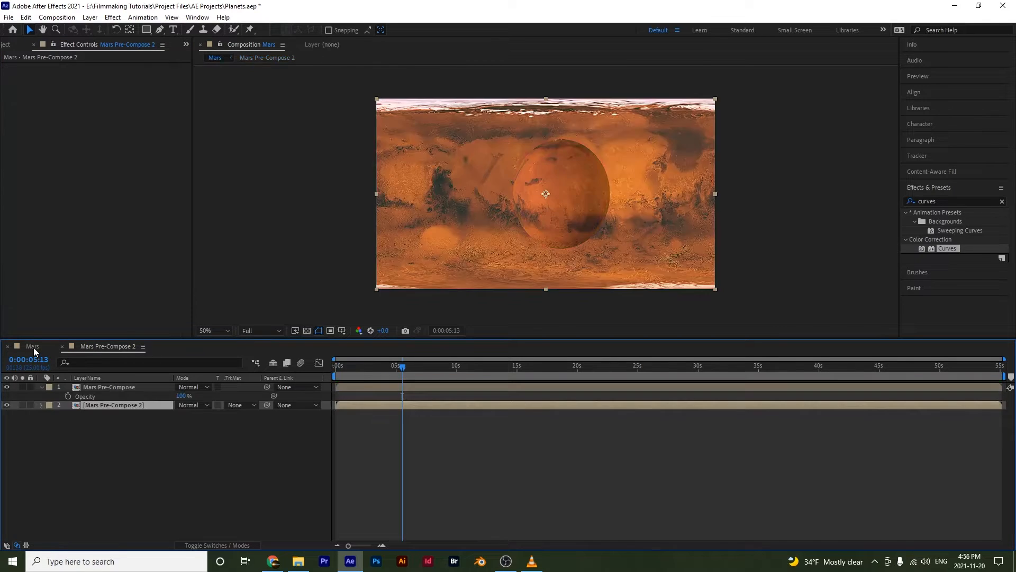
click(186, 443)
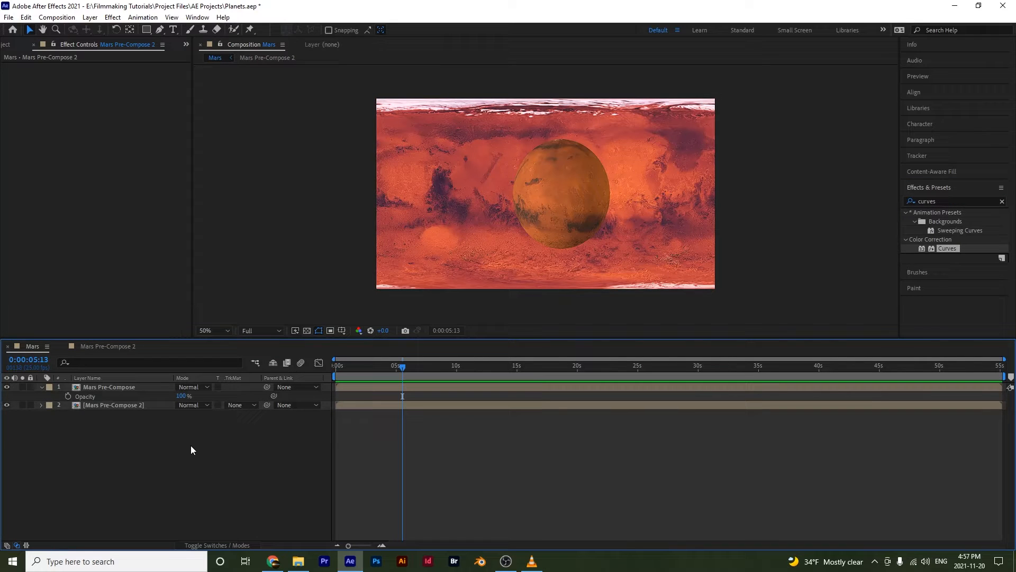
click(125, 389)
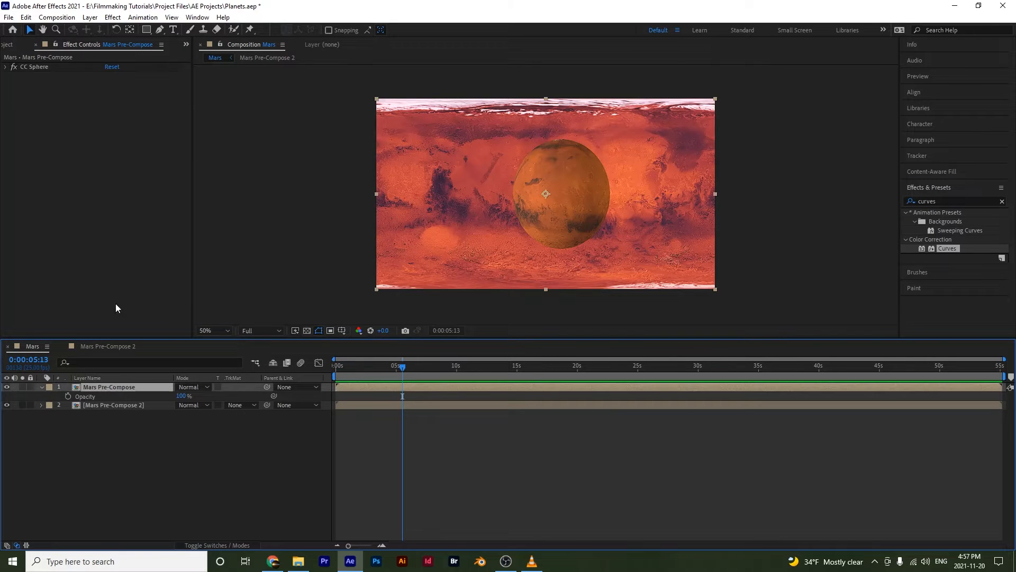
click(43, 66)
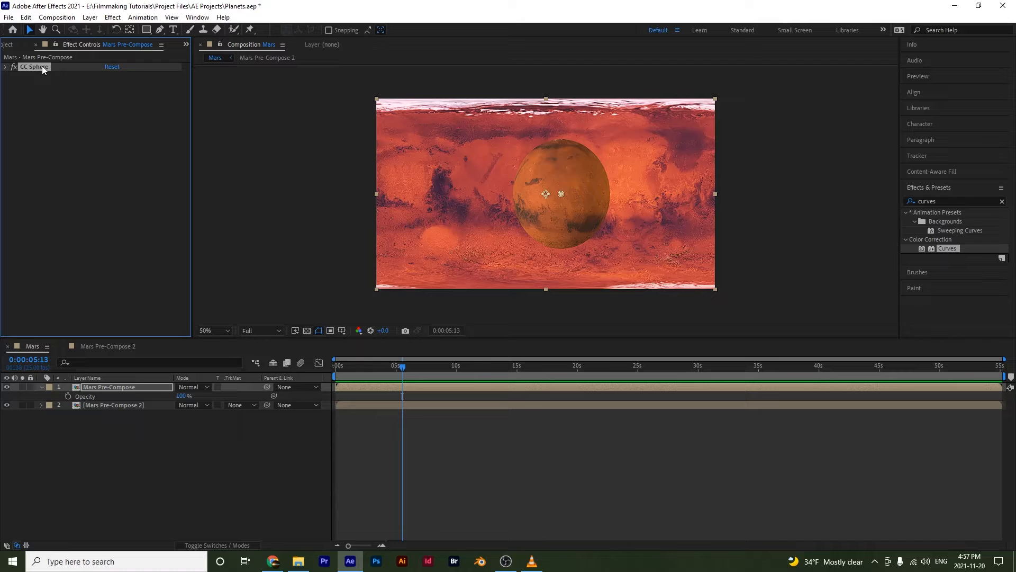
click(120, 404)
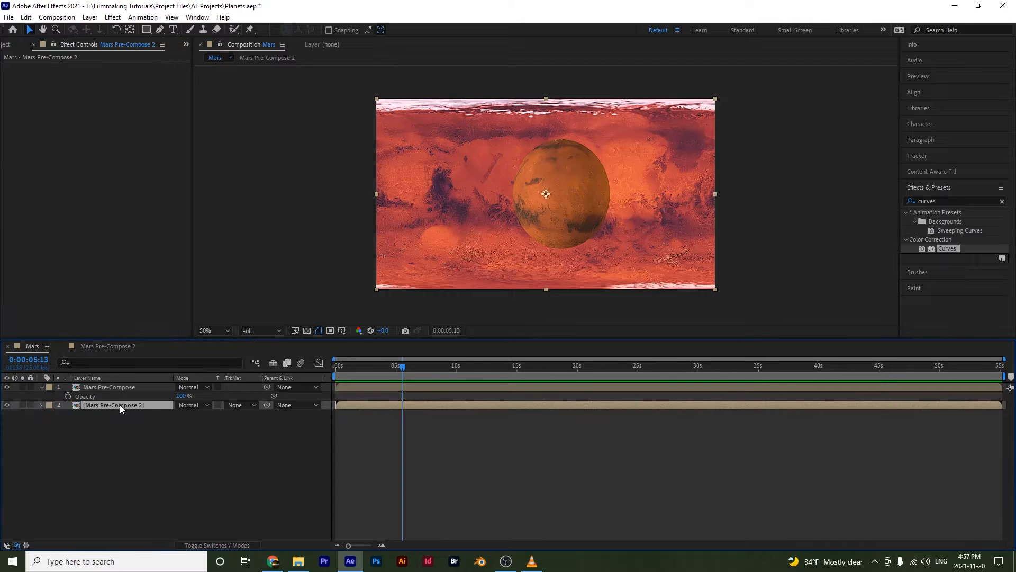
key(ctrl+v)
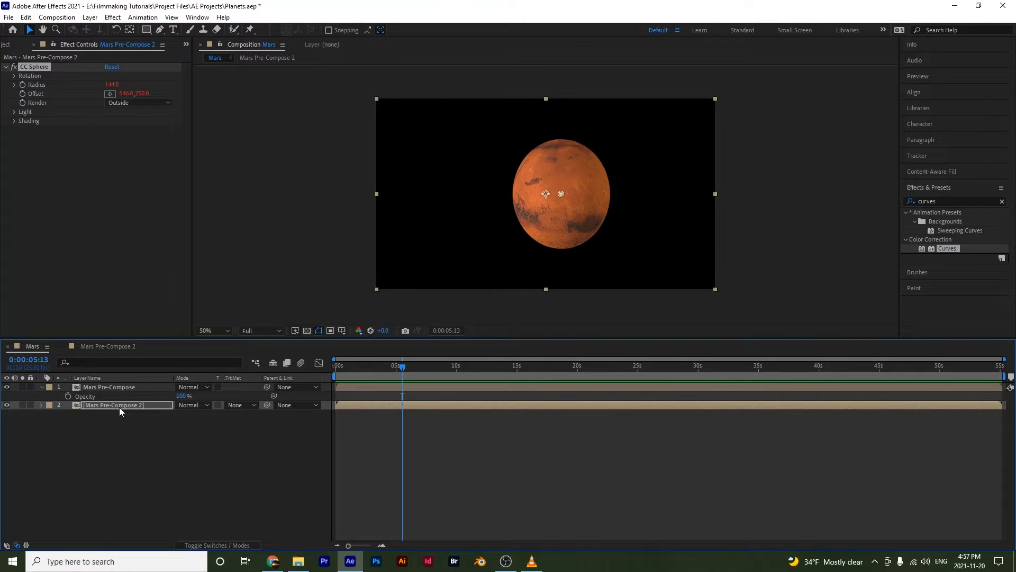
click(7, 387)
click(7, 387)
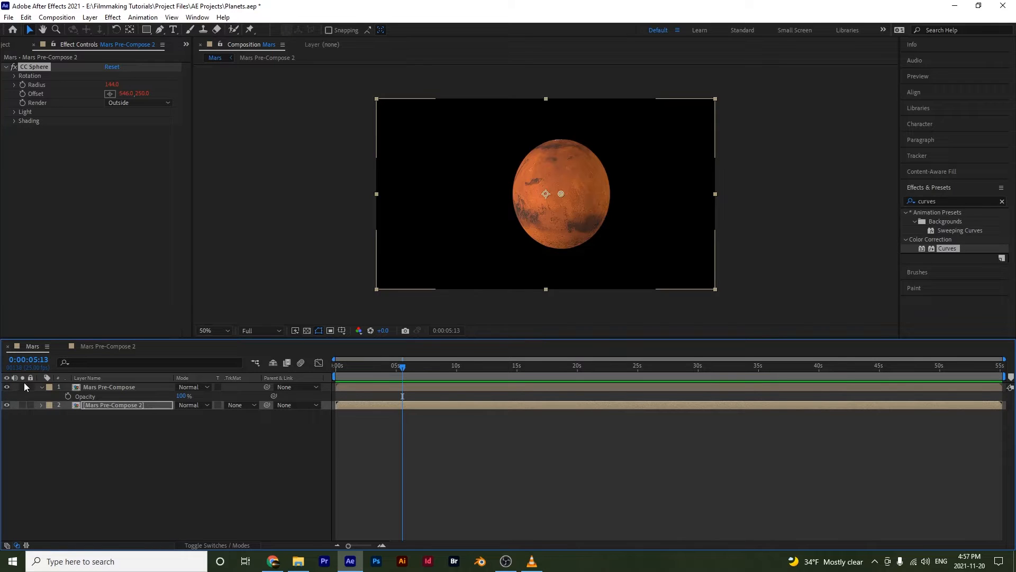
Find the CC Radial Fast Blur effect and apply it to the Mars Pre-Compose 2 layer
click(958, 201)
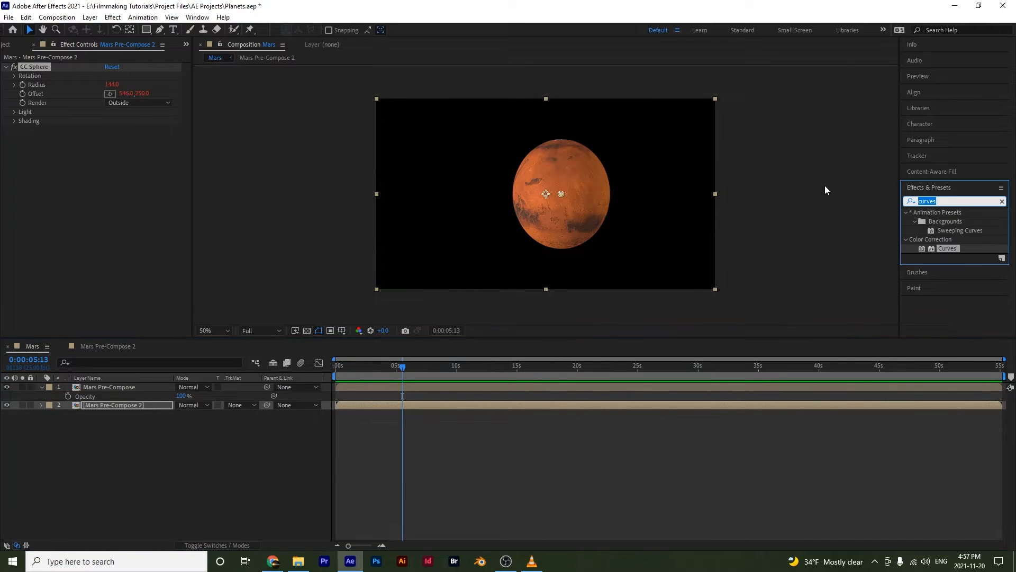
text(radial)
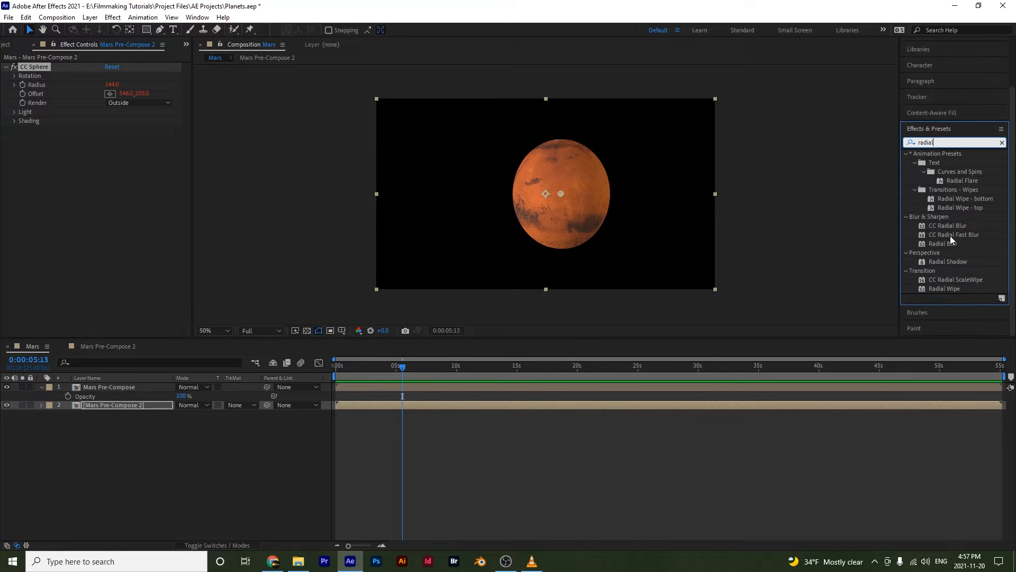
drag(949, 234, 105, 406)
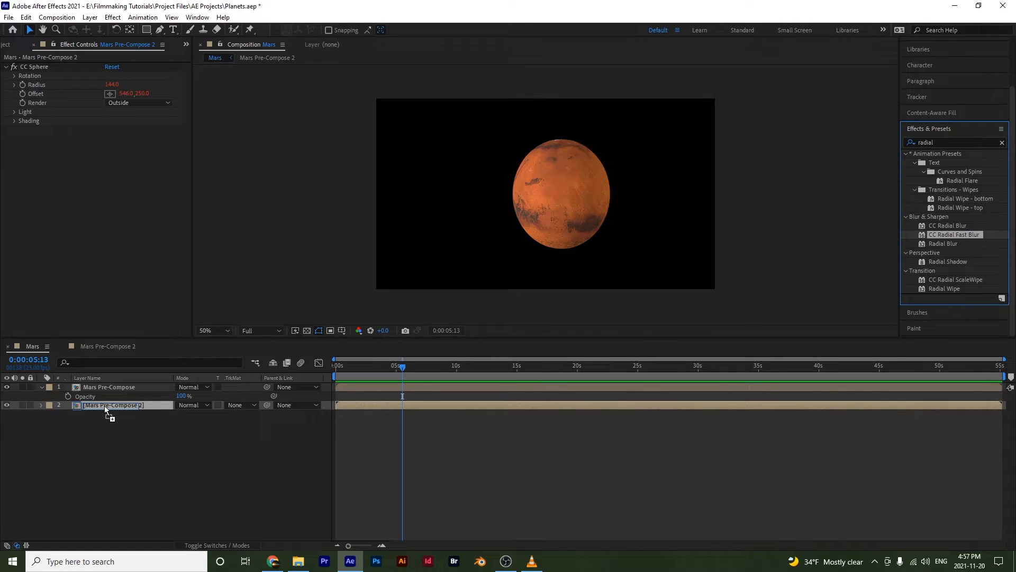
Apply the CC Radial Fast Blur to Mars Pre-Compose 2 and set its Amount to 78
drag(105, 407, 105, 407)
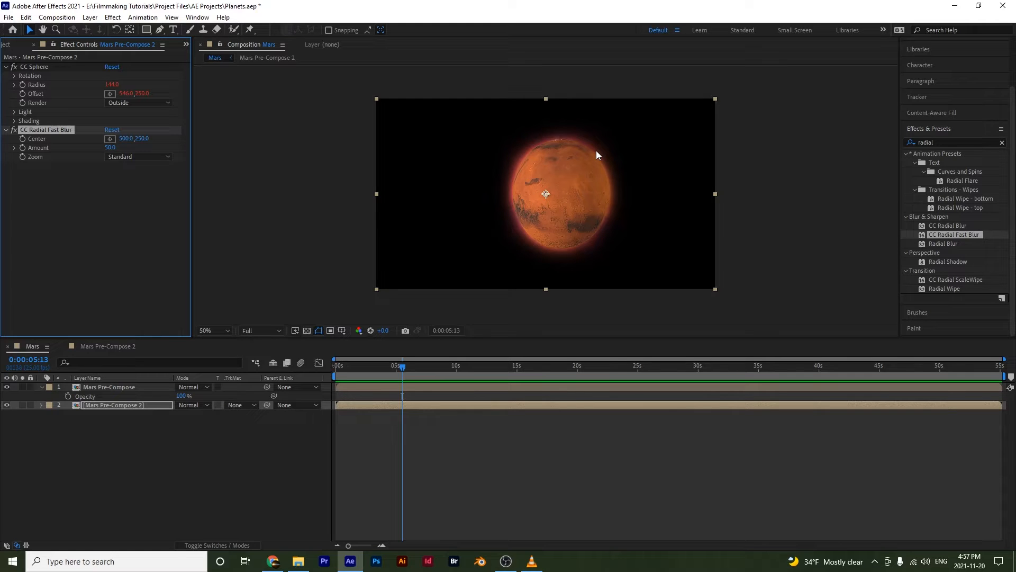
drag(110, 150, 124, 146)
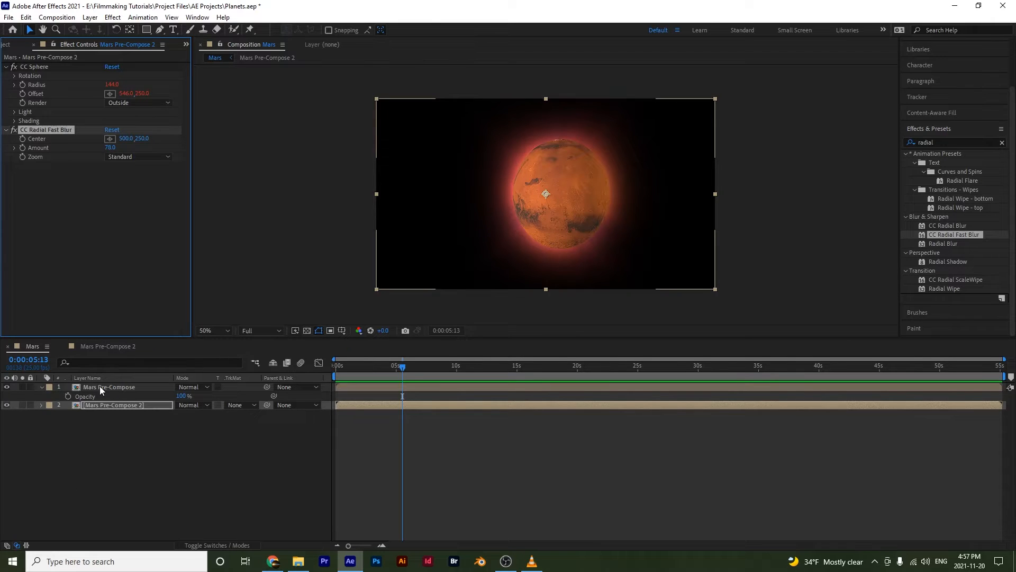
Rename the upper Mars Pre-Compose layer as Mars Planet 1
click(114, 386)
key(Return)
text(Mars Planet 1)
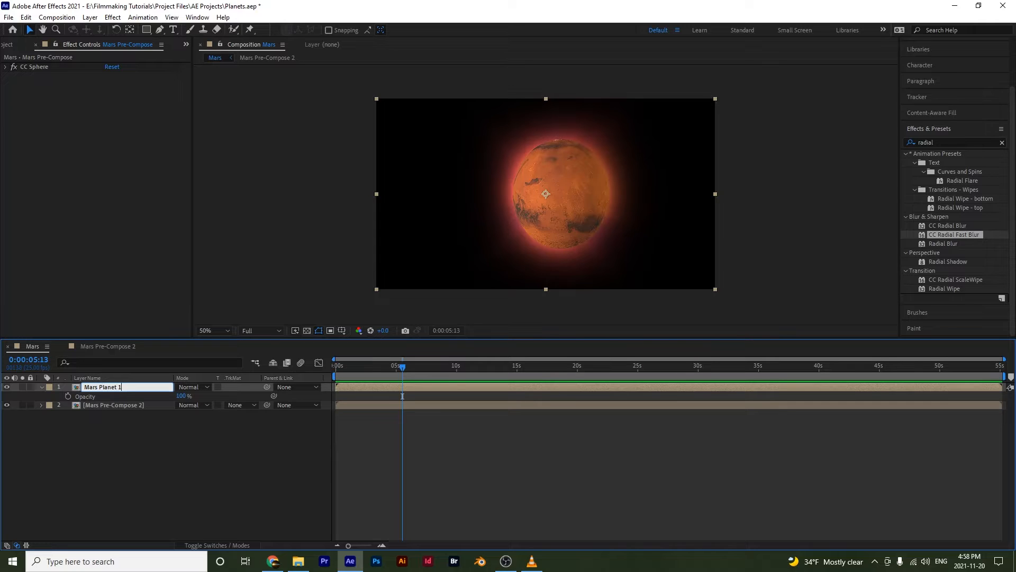
key(Return)
Rename the Mars Pre-Compose 2 layer as Mars Planet 2, with a capital M
click(114, 406)
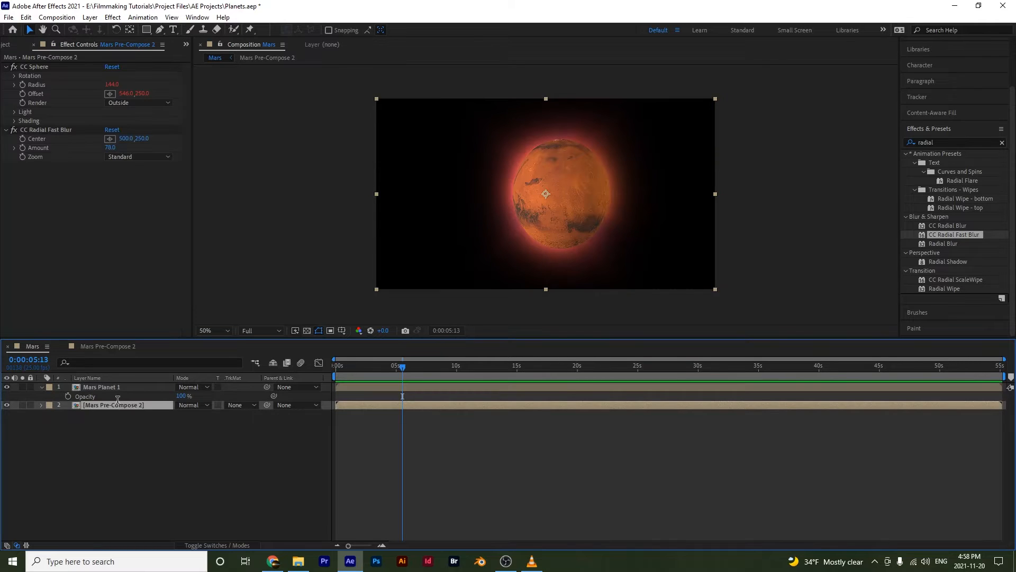
key(Return)
text(mars Plan)
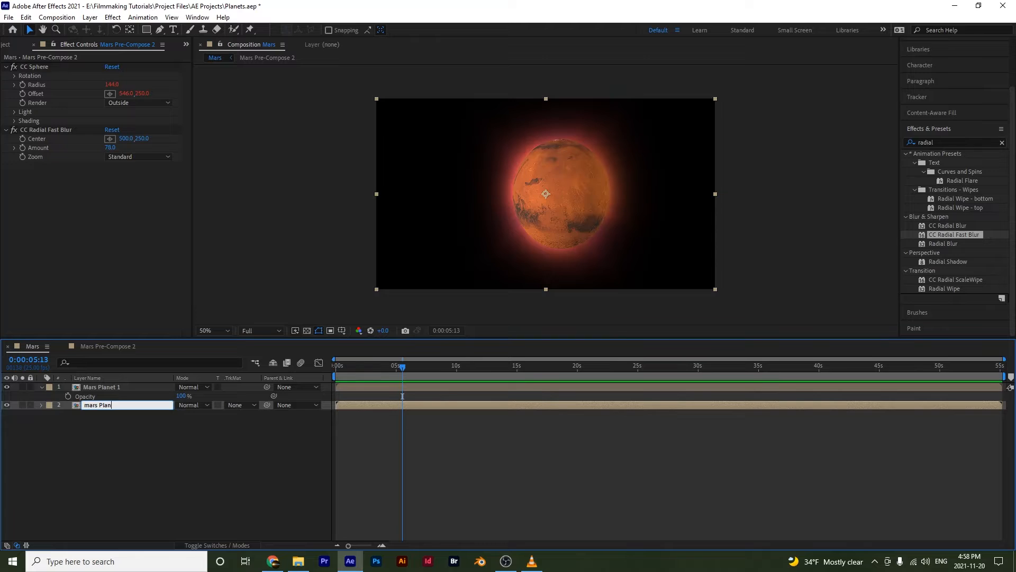
text(et 2)
key(Return)
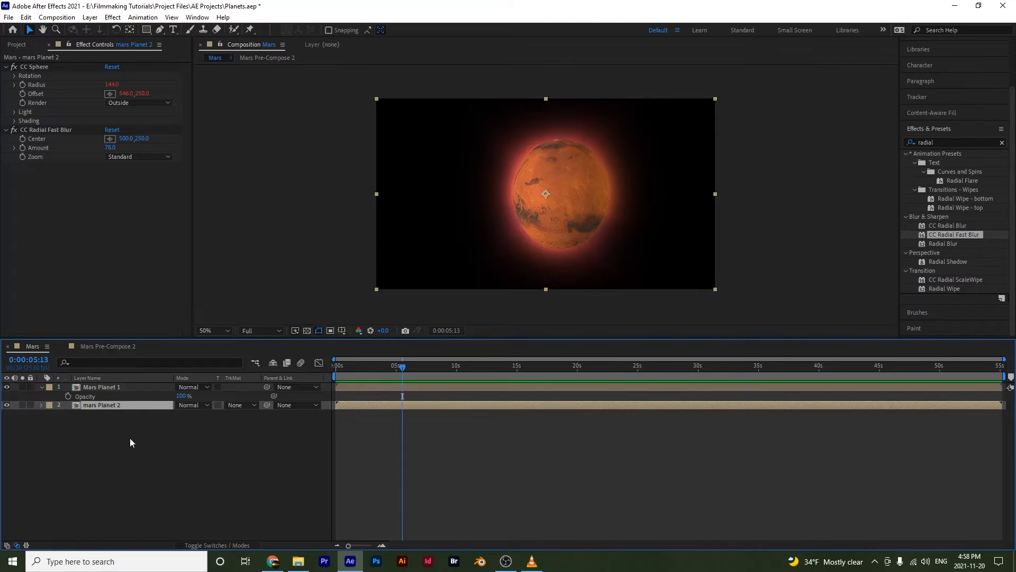
key(Return)
click(90, 405)
key(BackSpace)
text(M)
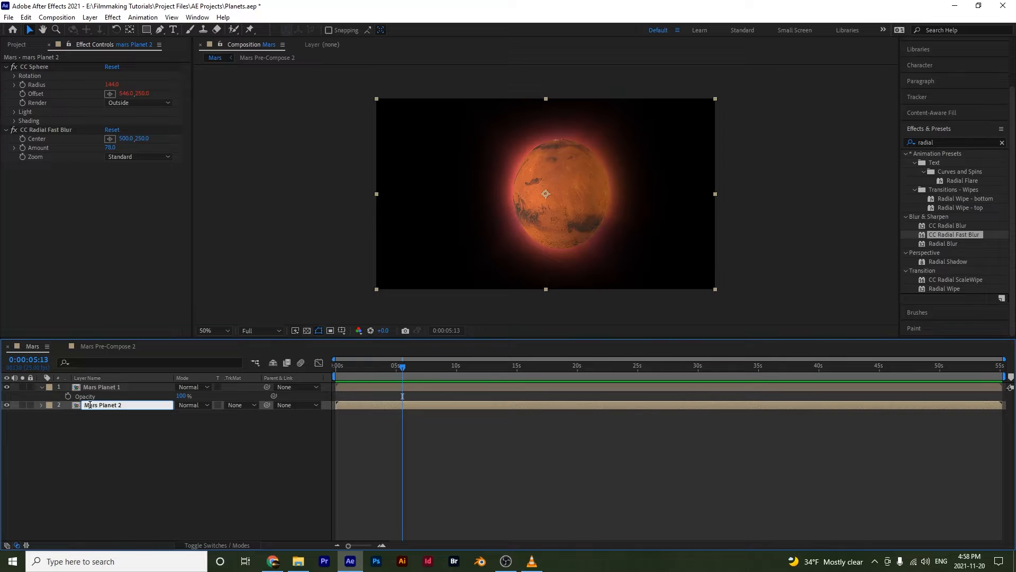
key(Return)
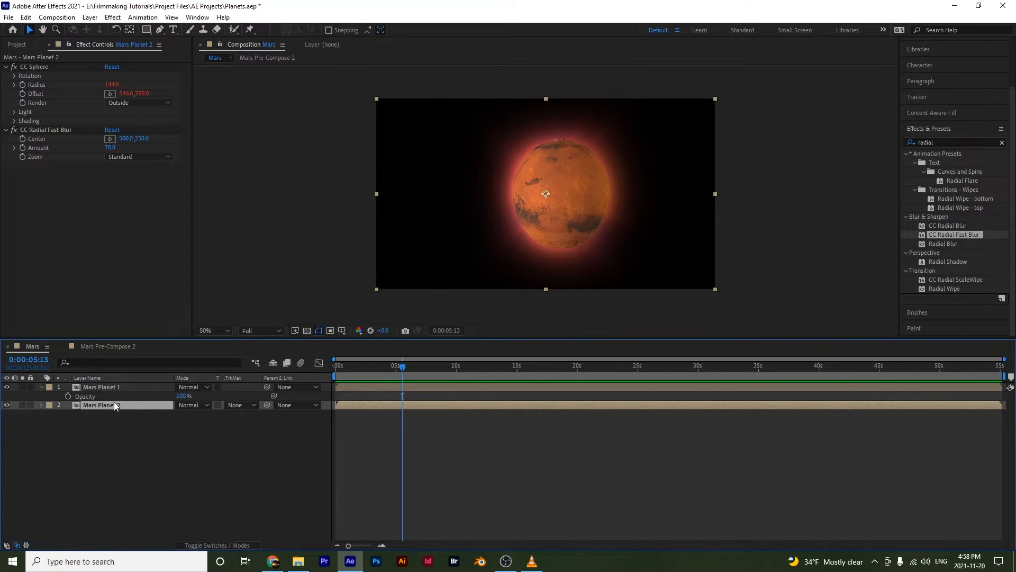
Expand Mars Planet 1's CC Sphere settings and lock the effect display to that layer
click(85, 390)
click(6, 71)
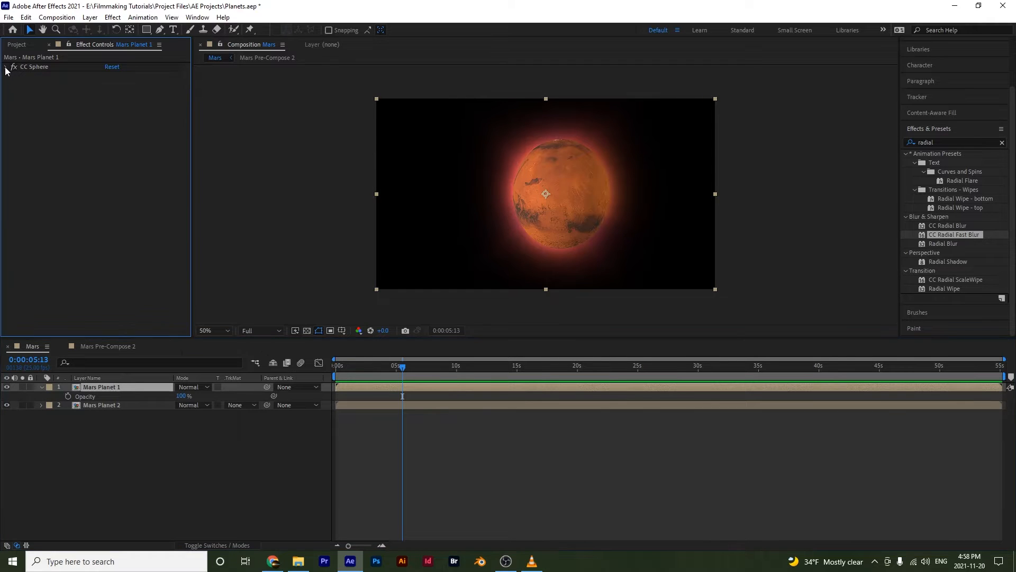
click(6, 68)
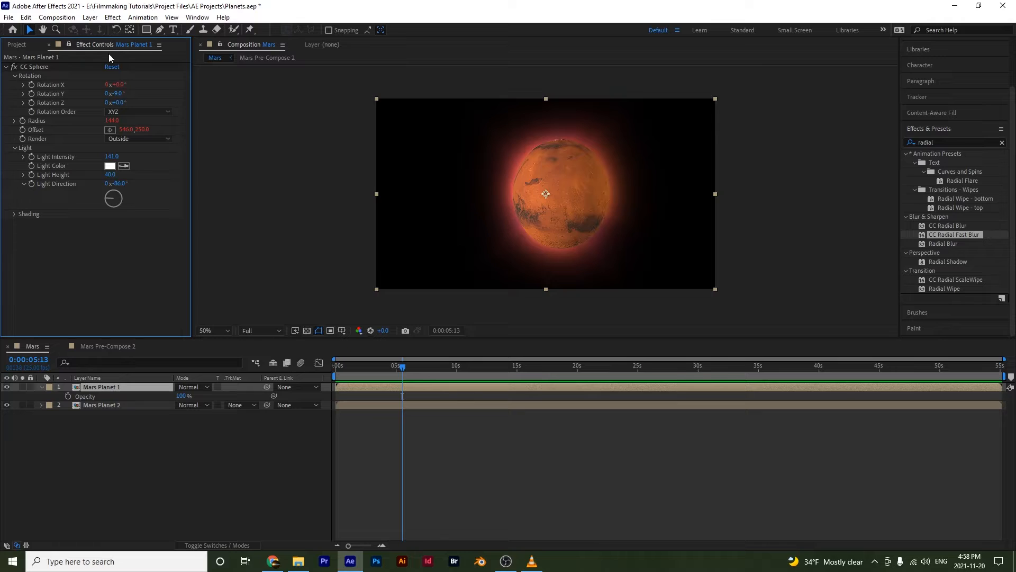
Link the CC Sphere Rotation X of Mars Planet 2 to Mars Planet 1's Rotation X with an expression
click(91, 405)
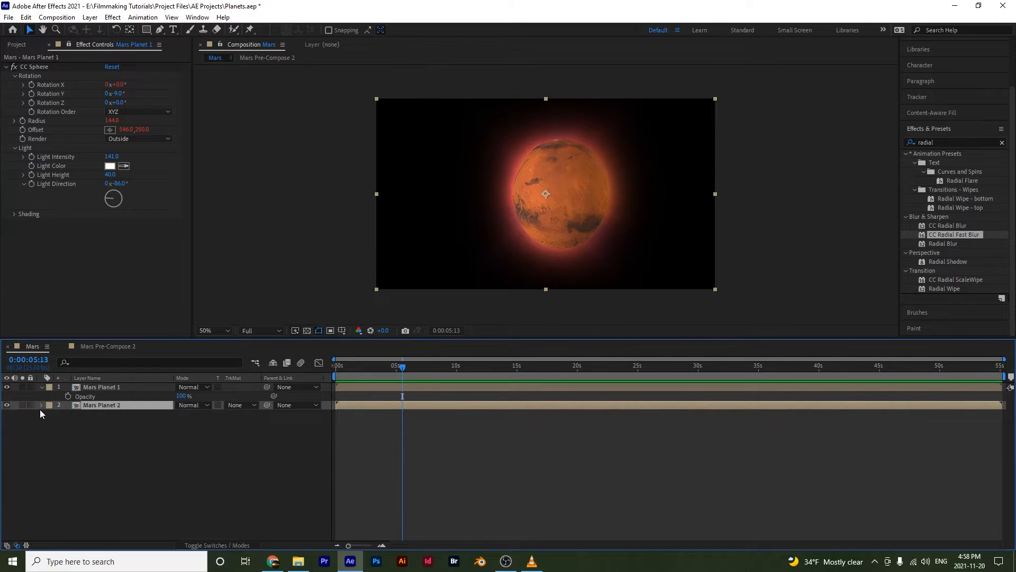
click(41, 406)
click(50, 415)
click(59, 423)
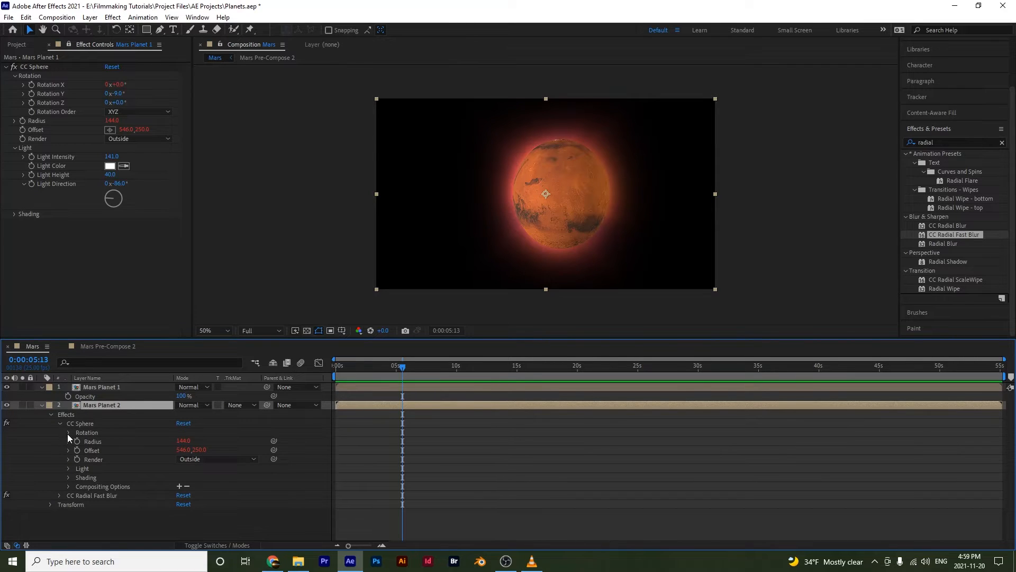
click(67, 433)
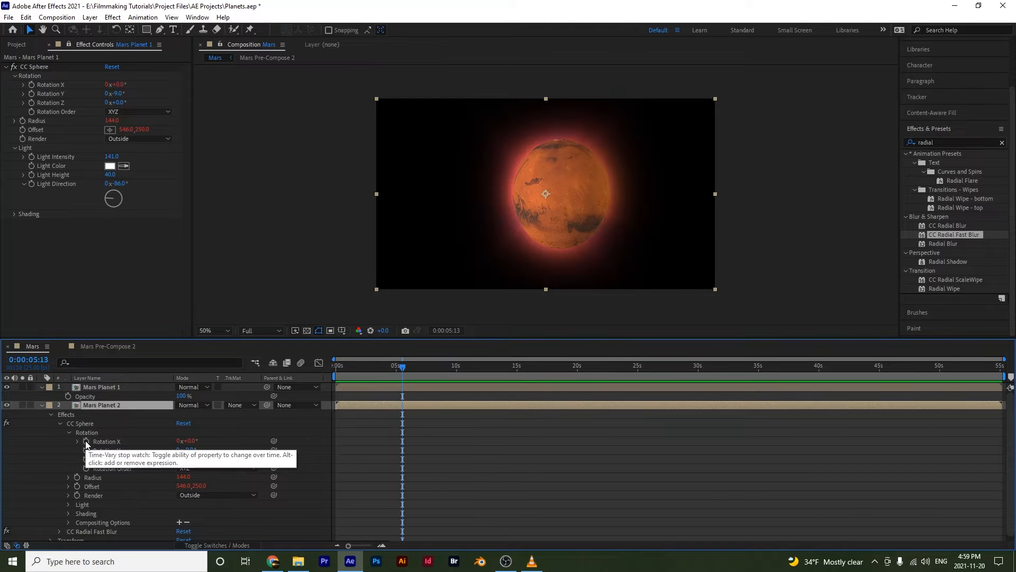
alt+click(87, 442)
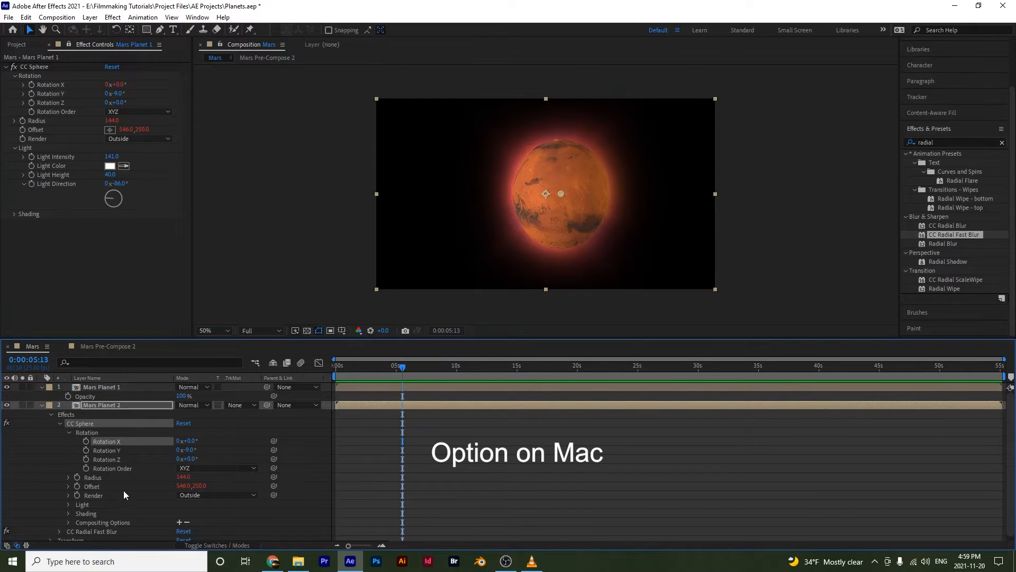
alt+click(87, 441)
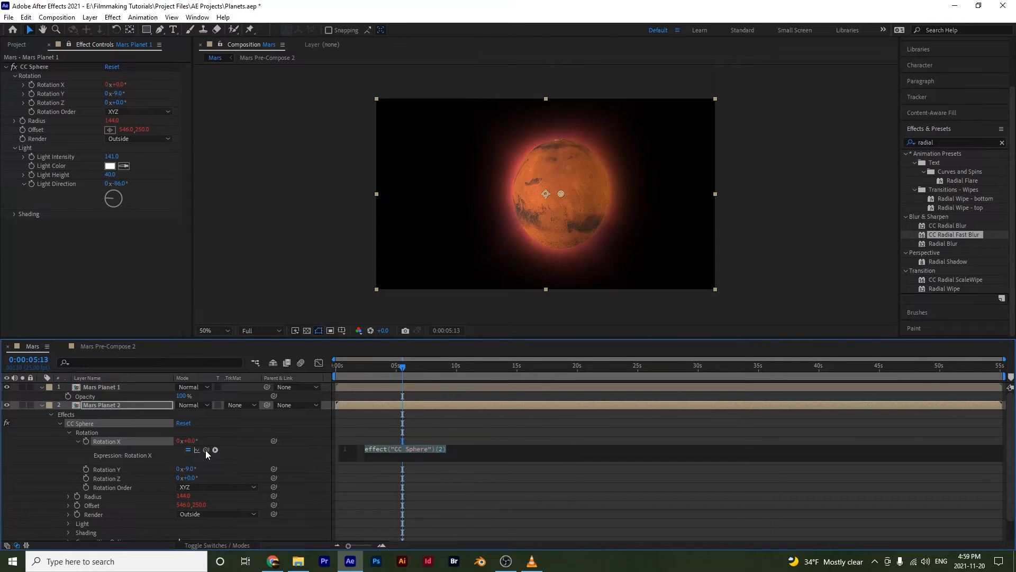
drag(205, 449, 59, 84)
drag(57, 84, 56, 84)
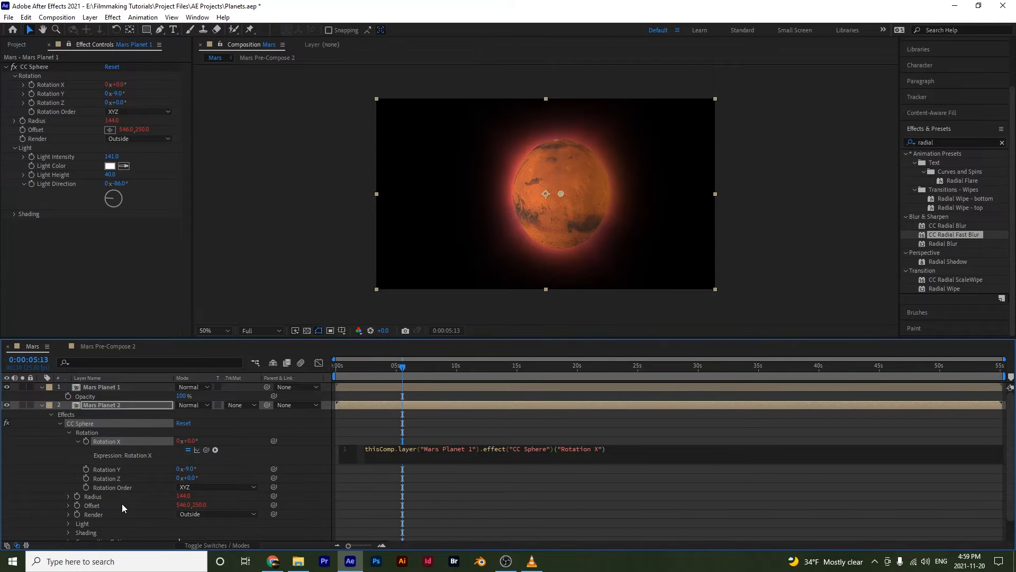
Link Rotation Y, Rotation Z and Rotation Order of Mars Planet 2's CC Sphere to the matching properties of Mars Planet 1
alt+click(86, 469)
drag(206, 478, 45, 93)
alt+click(86, 496)
drag(206, 505, 42, 102)
scroll(80, 508, down, 2)
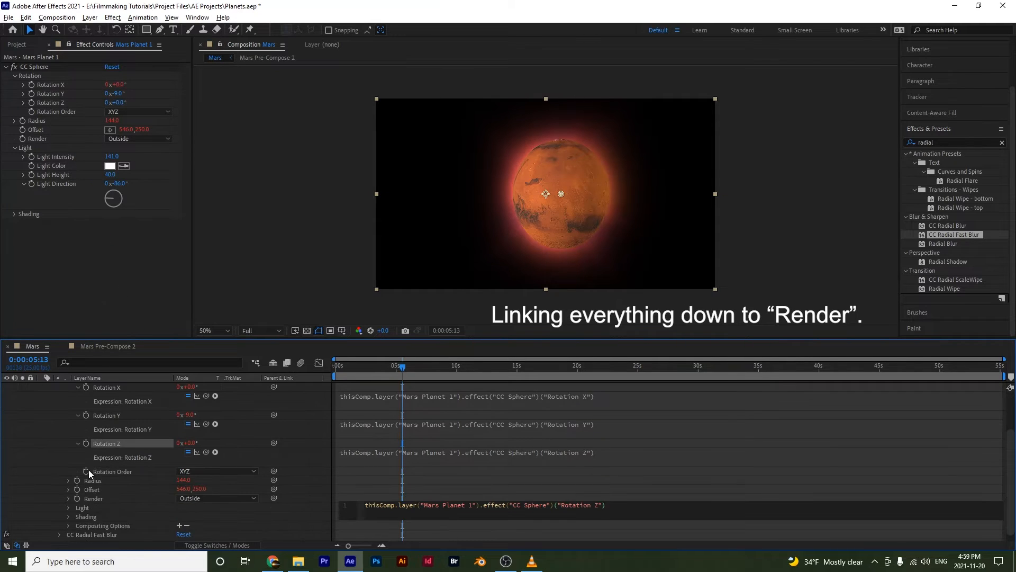
alt+click(86, 471)
drag(206, 480, 56, 112)
Link Radius, Offset and Render of Mars Planet 2's CC Sphere to the same properties of Mars Planet 1
scroll(106, 476, down, 1)
alt+click(77, 473)
drag(206, 481, 37, 120)
alt+click(76, 501)
drag(206, 509, 33, 131)
scroll(106, 477, down, 1)
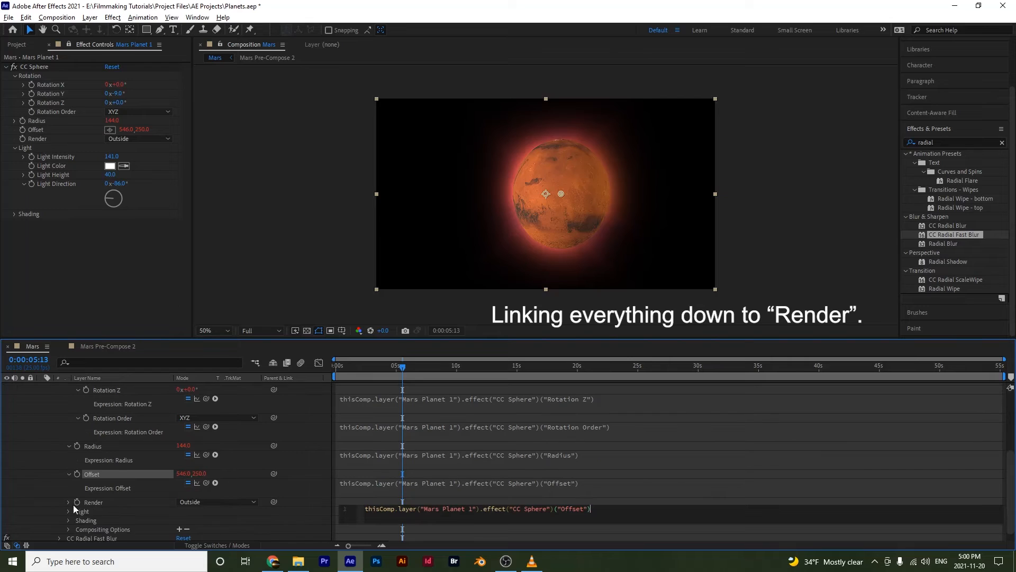
alt+click(77, 502)
drag(206, 510, 33, 139)
scroll(210, 462, down, 1)
click(670, 463)
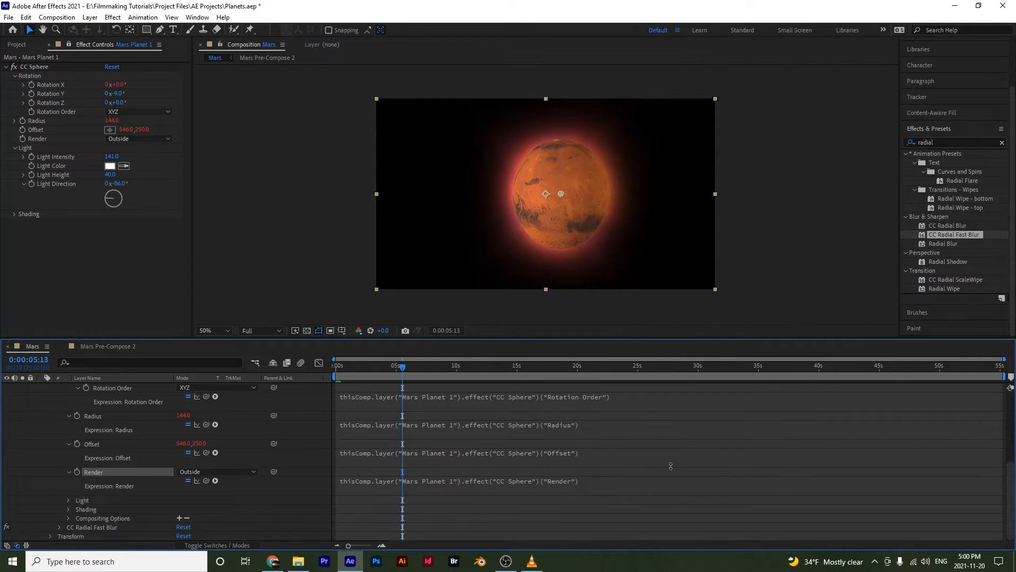
Test the linked spheres by setting Mars Planet 1's Rotation Y to 209°, then to 141° with that layer temporarily hidden
scroll(601, 432, up, 5)
scroll(601, 432, up, 1)
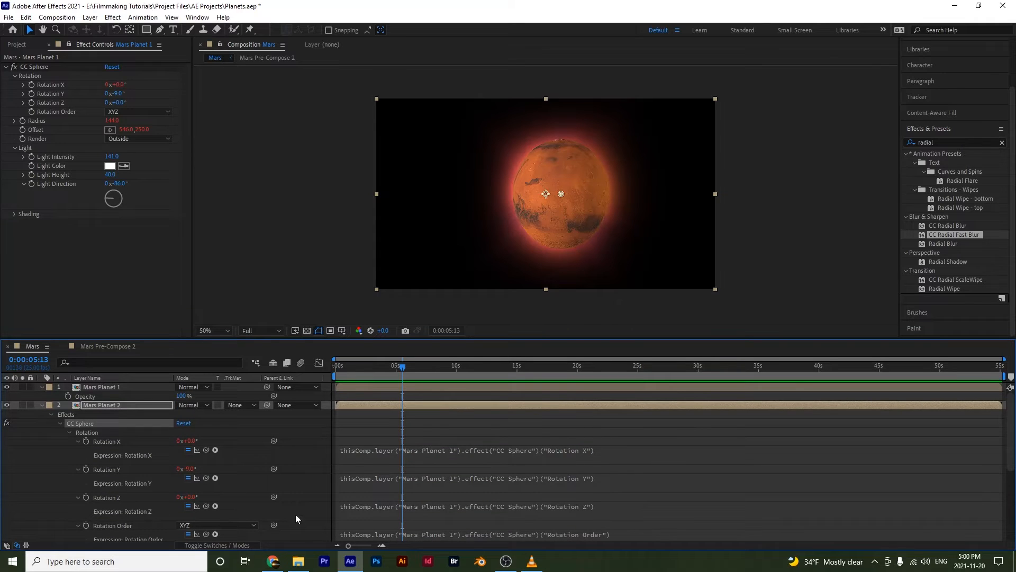
click(112, 386)
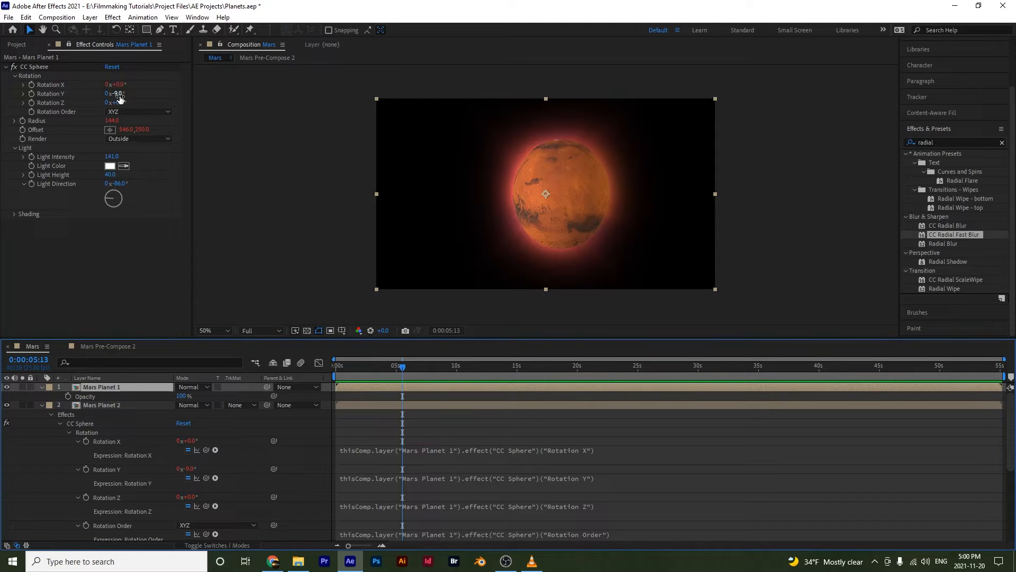
drag(120, 98, 142, 159)
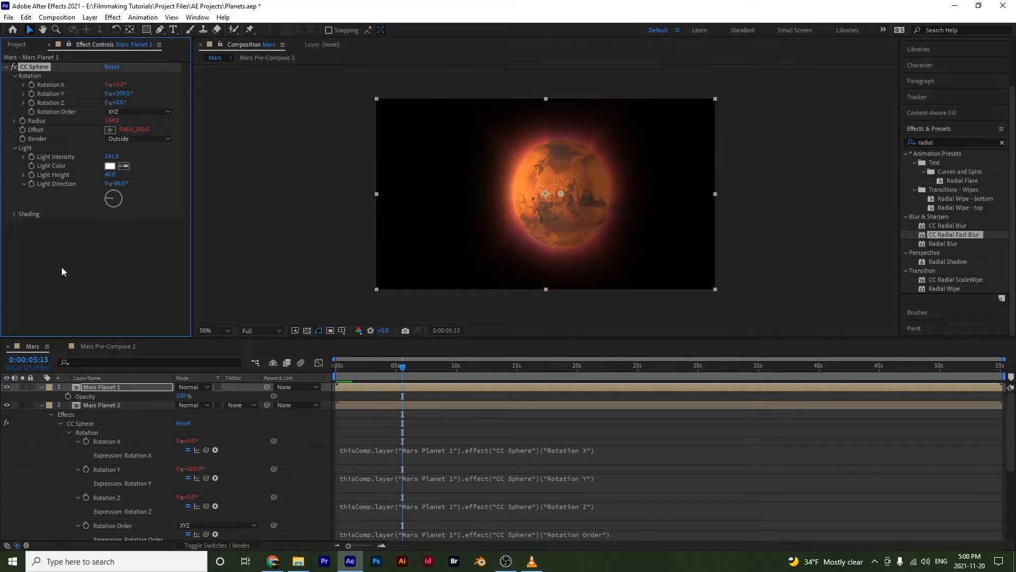
click(7, 389)
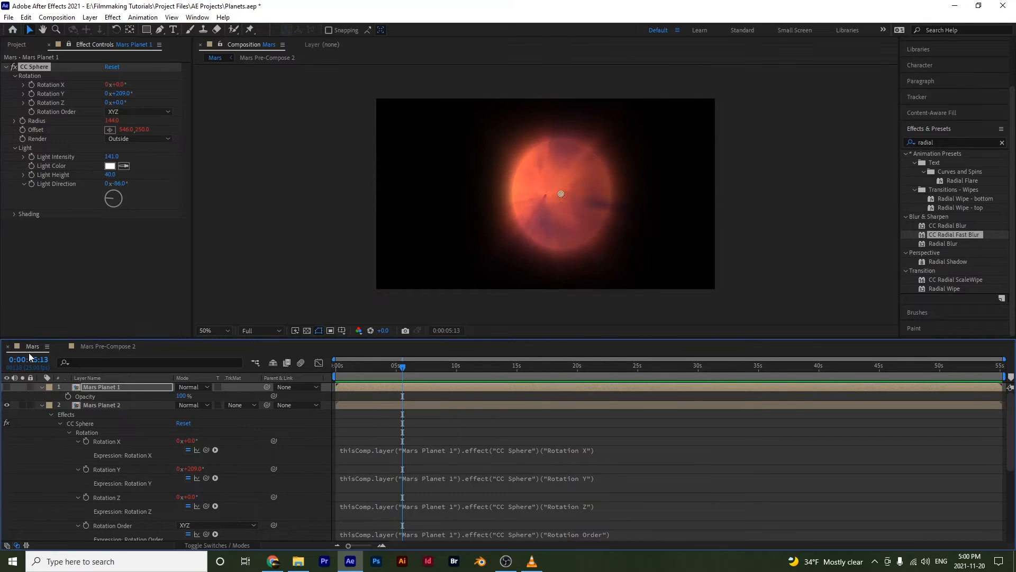
drag(118, 93, 96, 104)
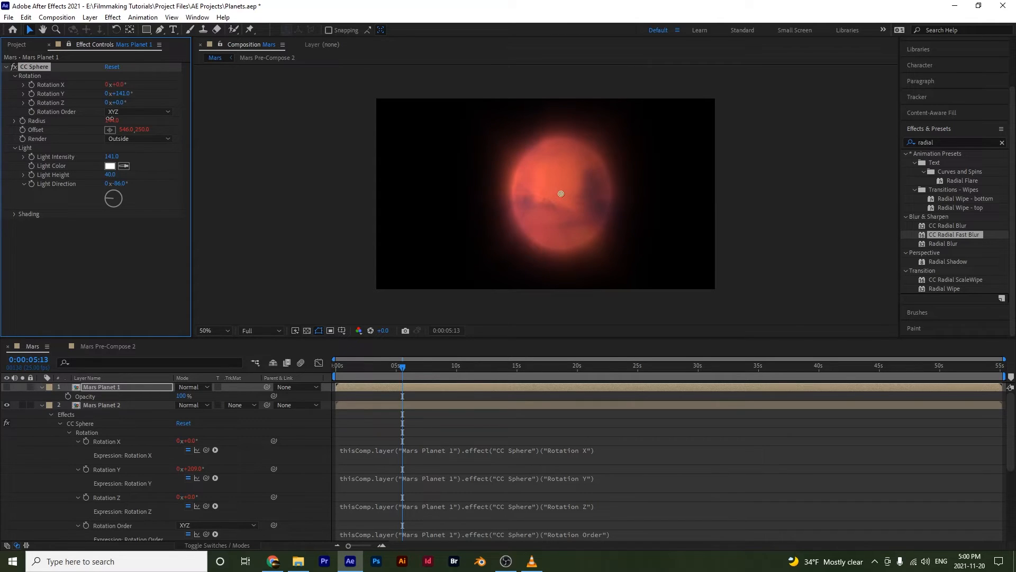
click(8, 389)
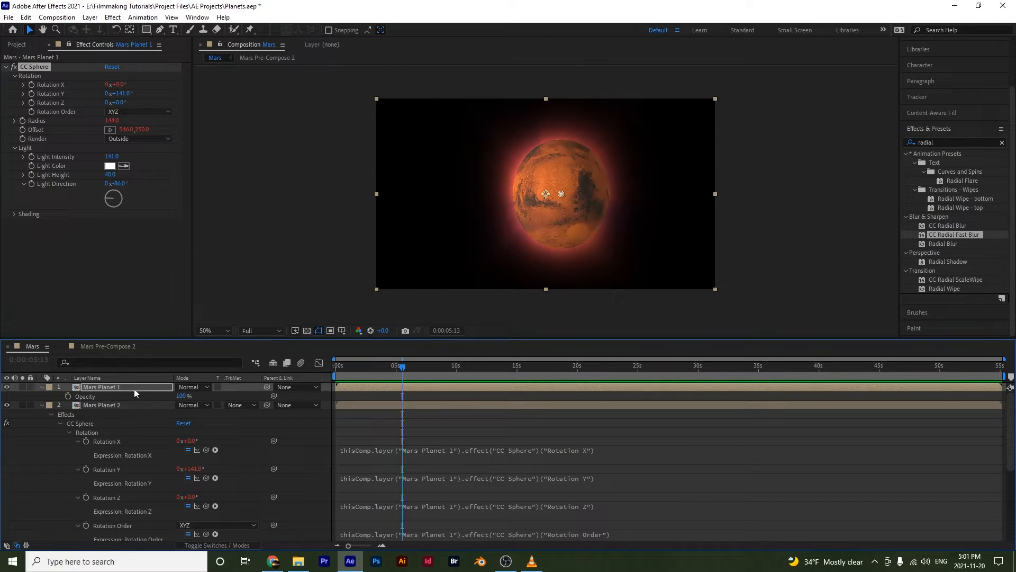
Set the blending mode of Mars Planet 1 to Linear Burn and its opacity to 44%
click(42, 405)
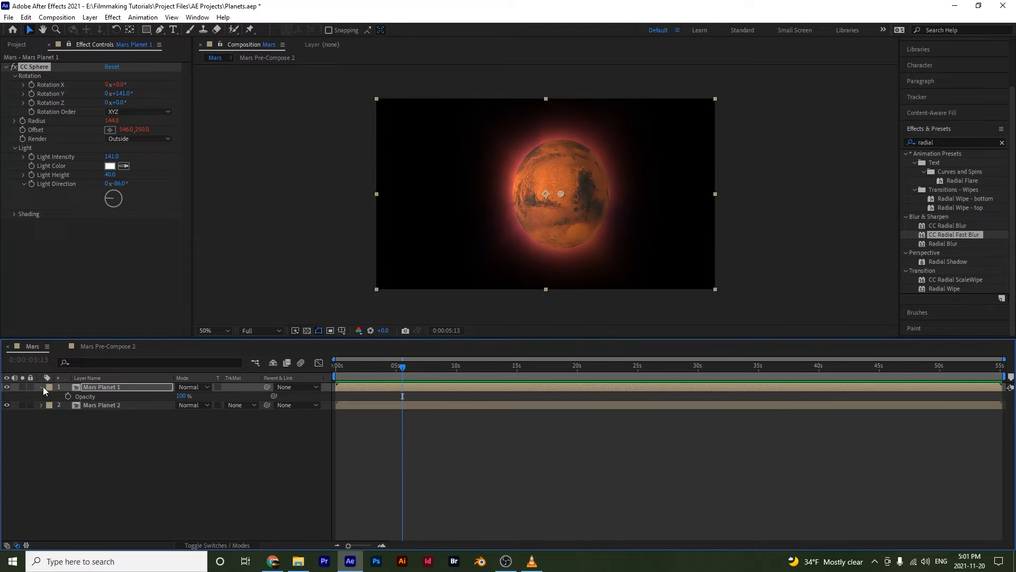
click(198, 386)
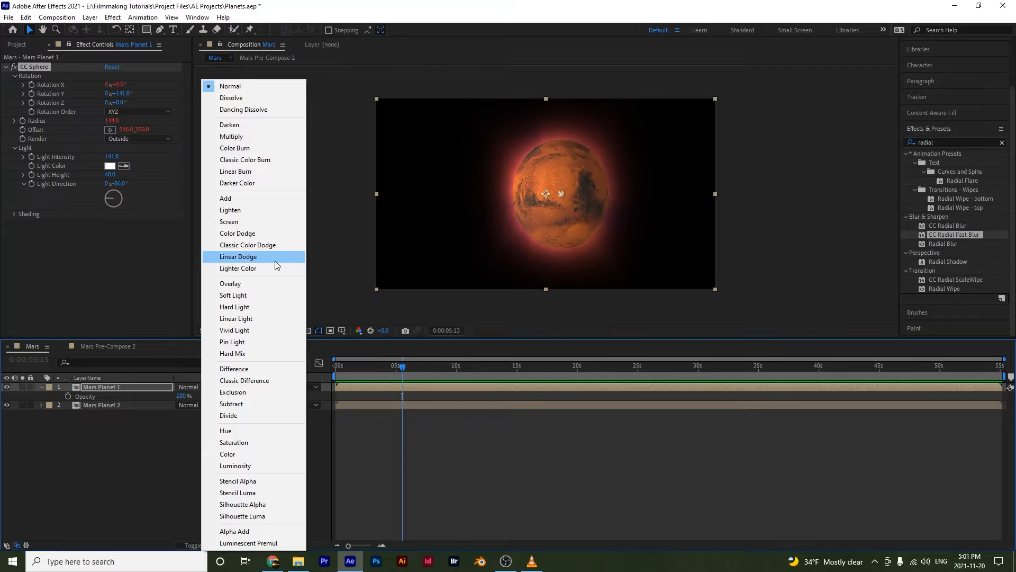
click(238, 172)
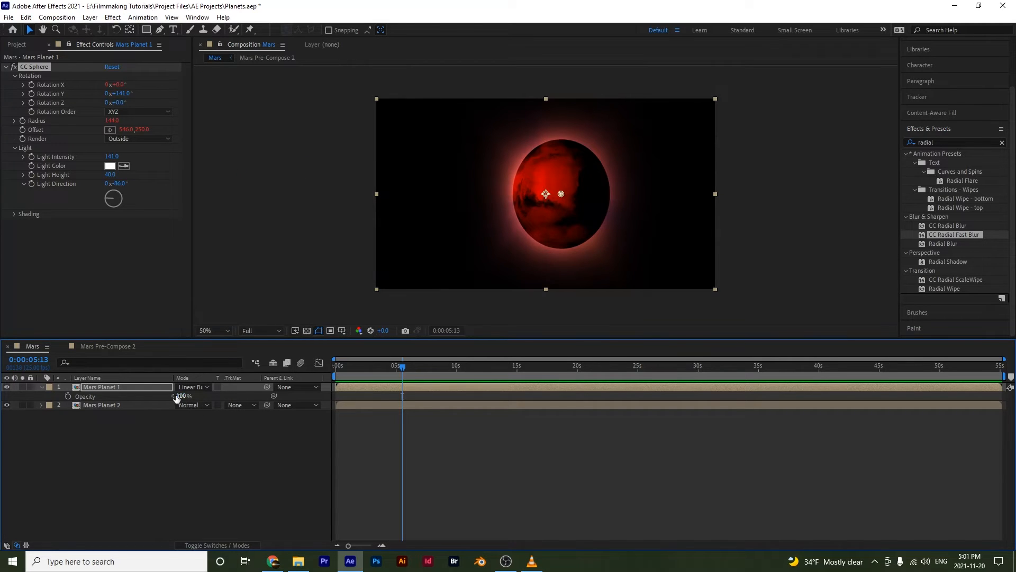
drag(185, 401, 162, 405)
Try the Darken, Overlay, Saturation and Linear Dodge blending modes on Mars Planet 1, and return it to Linear Burn
click(189, 386)
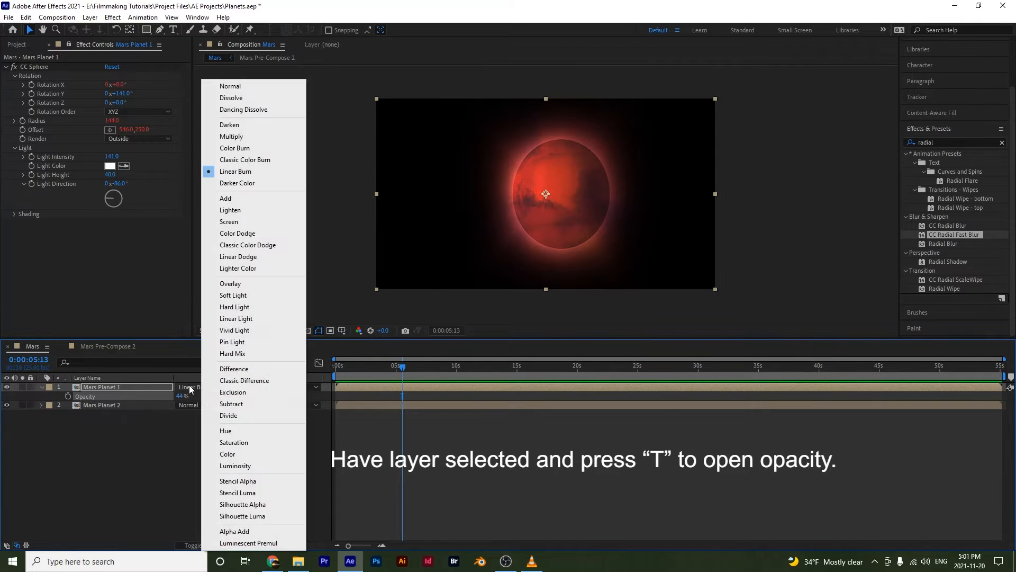
click(225, 126)
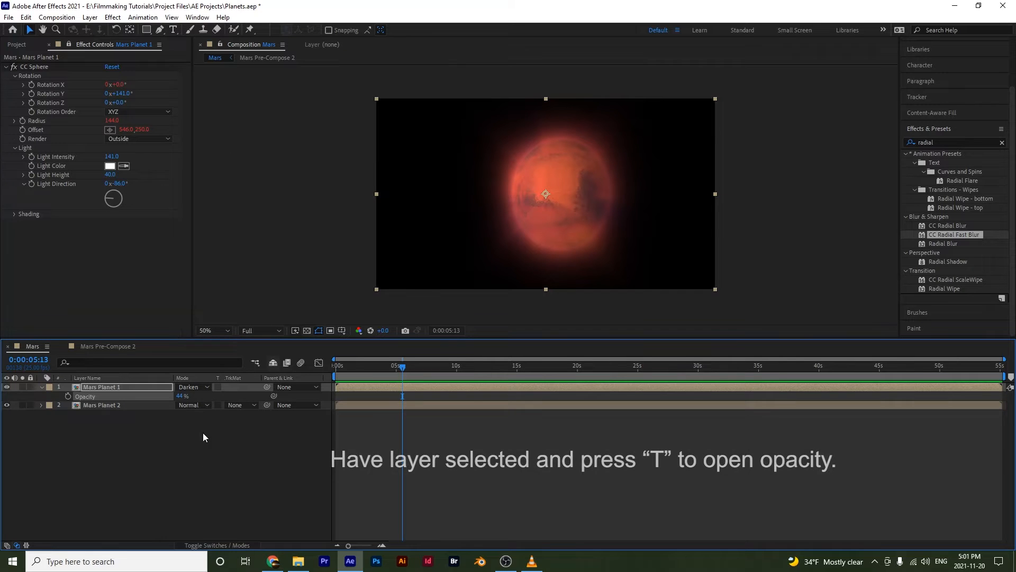
click(194, 387)
click(231, 284)
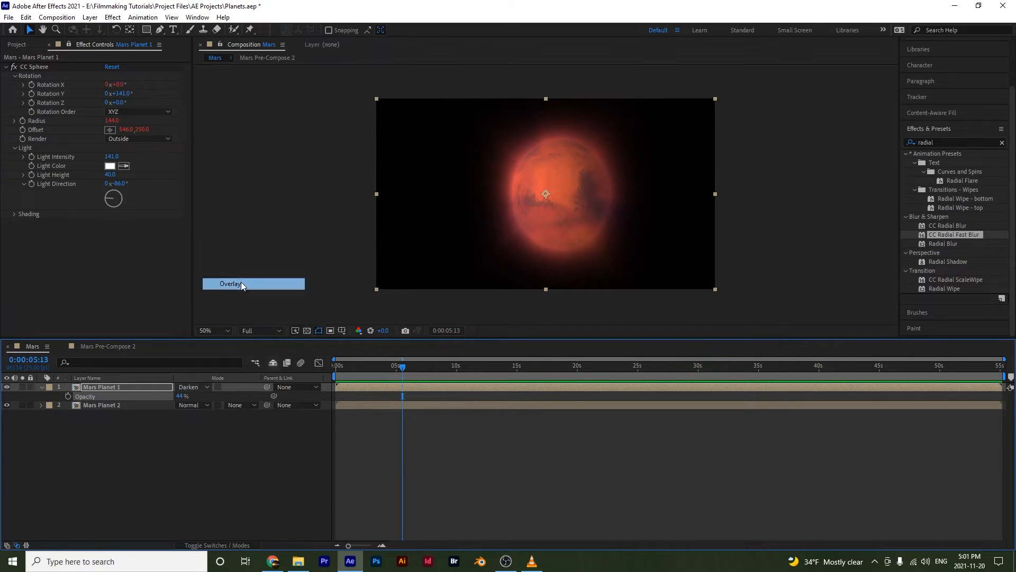
click(197, 387)
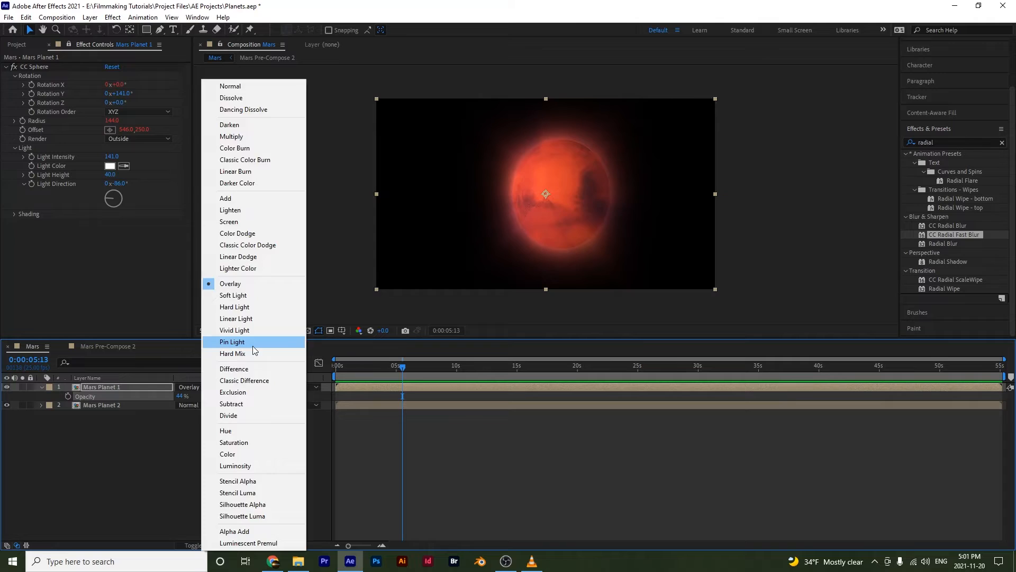
click(233, 342)
click(194, 390)
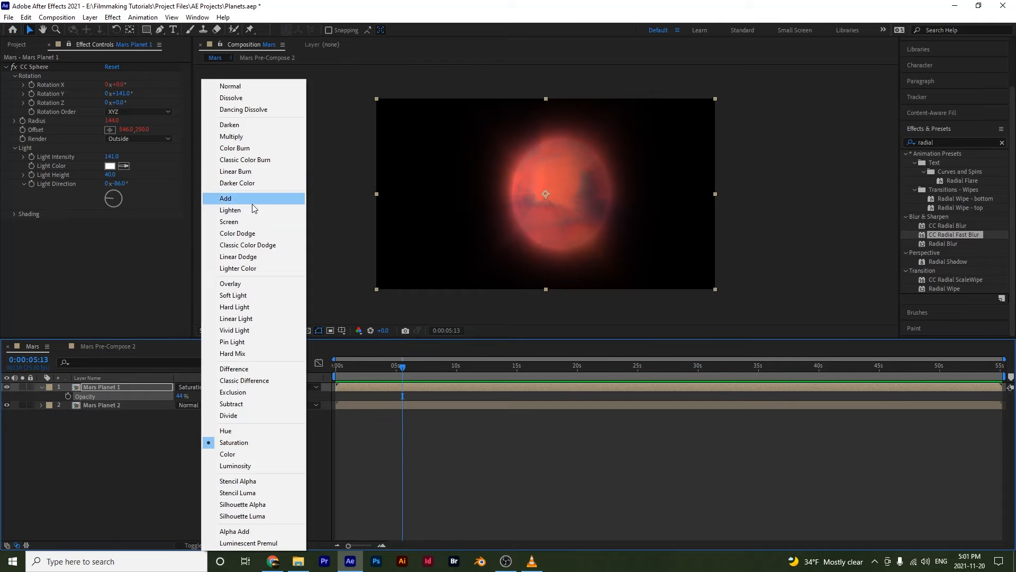
click(253, 257)
click(197, 387)
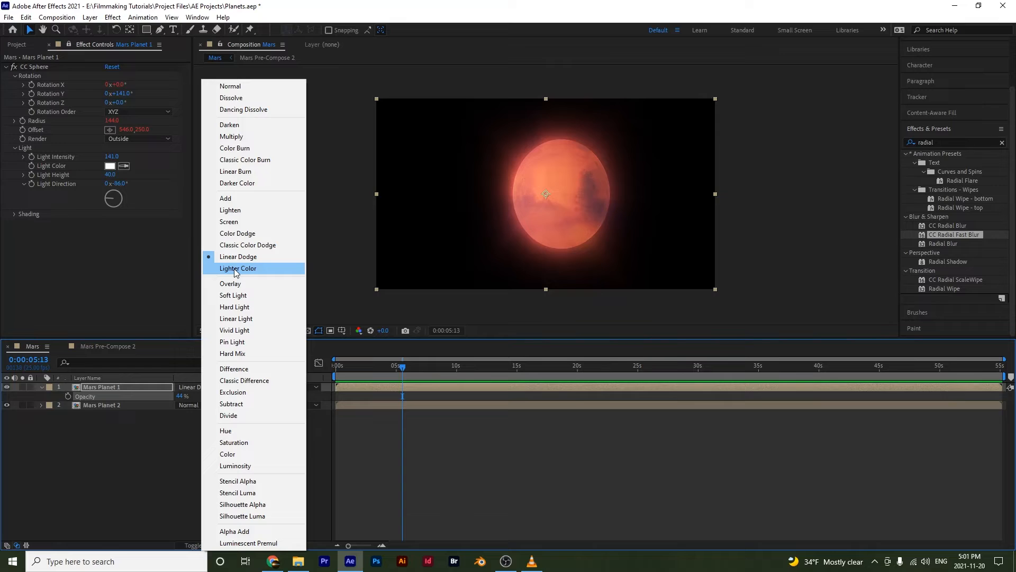
click(251, 171)
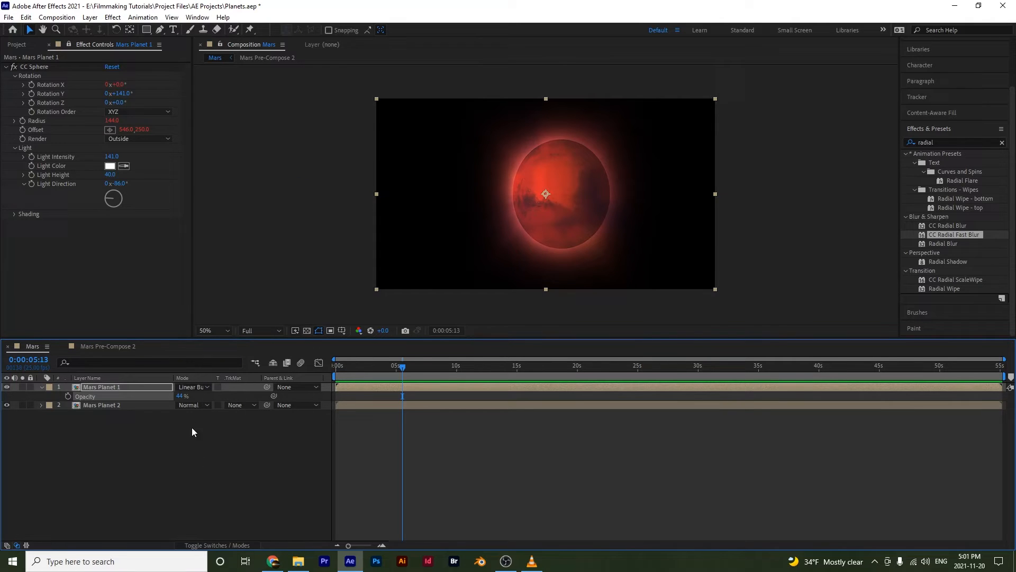
Raise the opacity of the Mars Planet 1 layer to 47%
drag(180, 396, 183, 397)
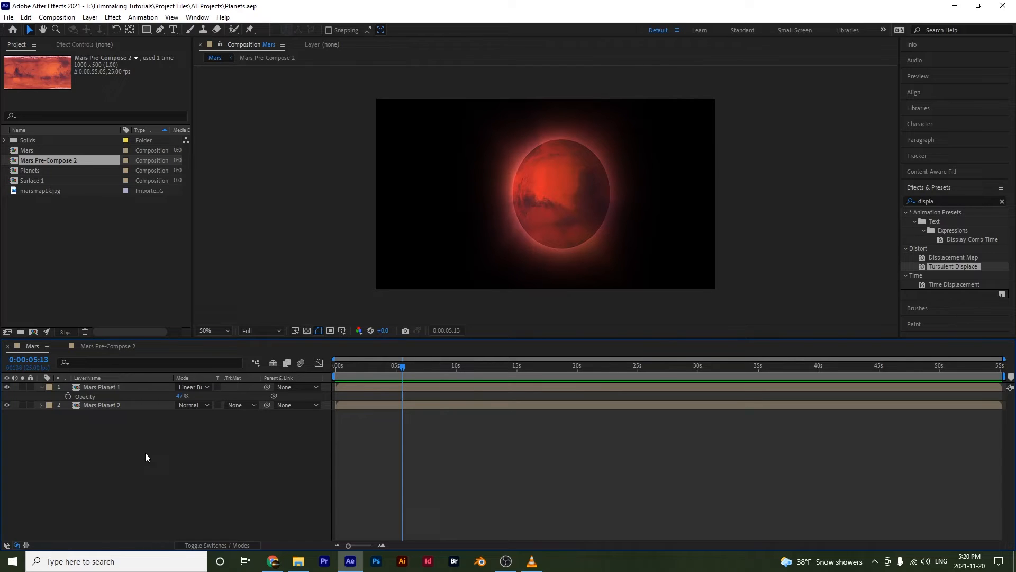
Reveal the source composition of the Mars Planet 2 layer in the project and rename that composition Mars Planet 2
click(91, 405)
right_click(91, 404)
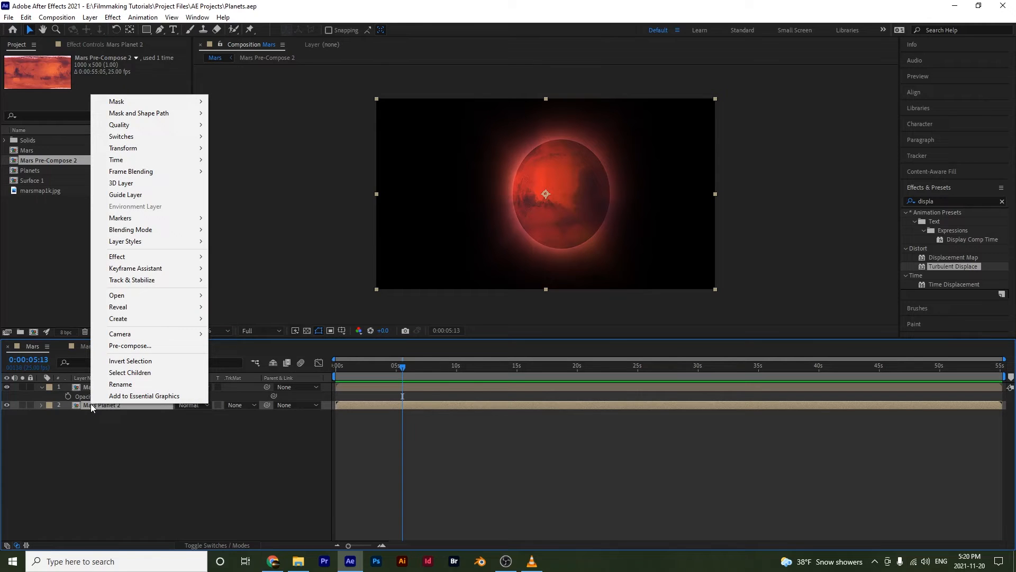
mouse_move(193, 306)
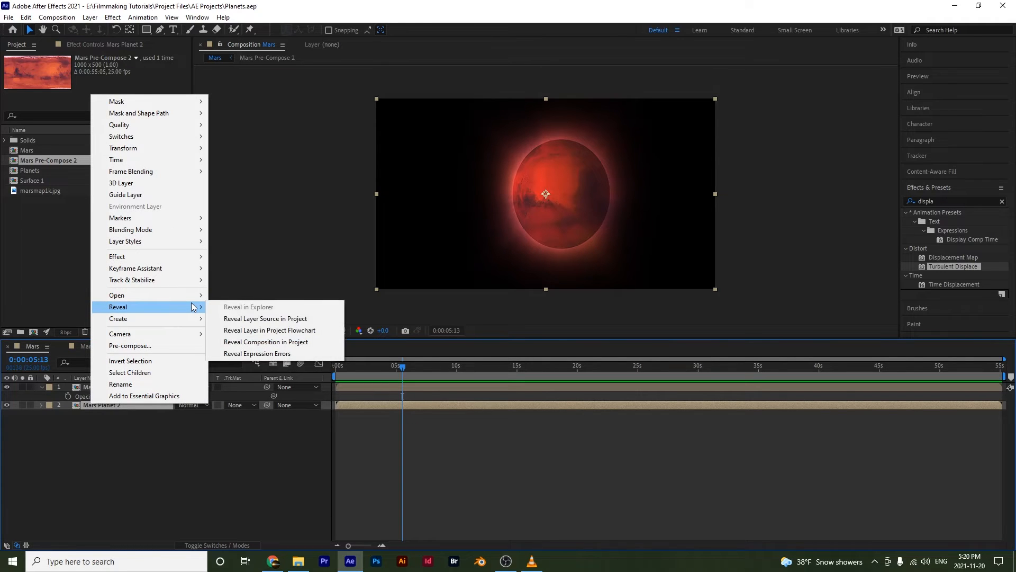
click(304, 319)
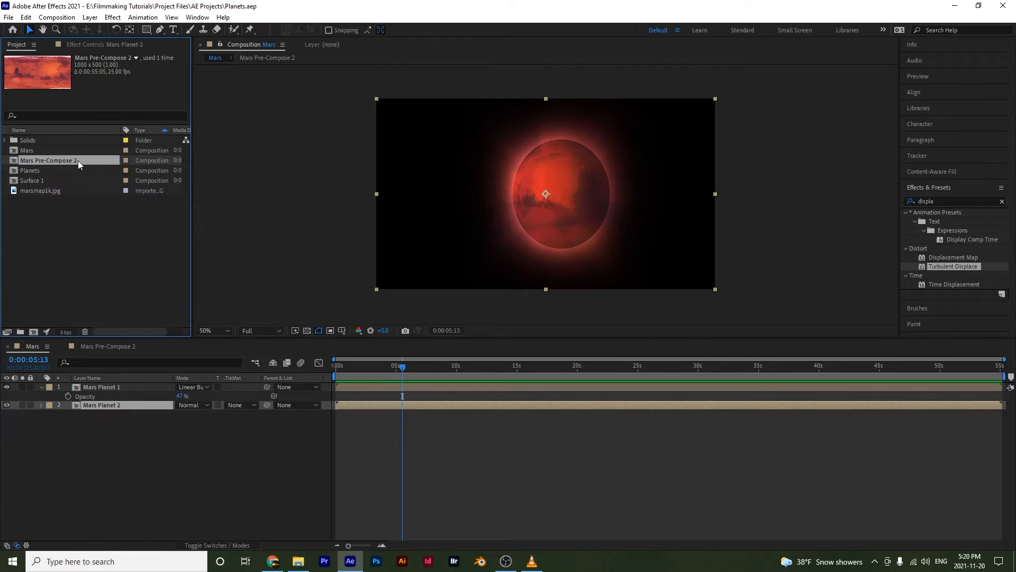
key(Return)
text(M)
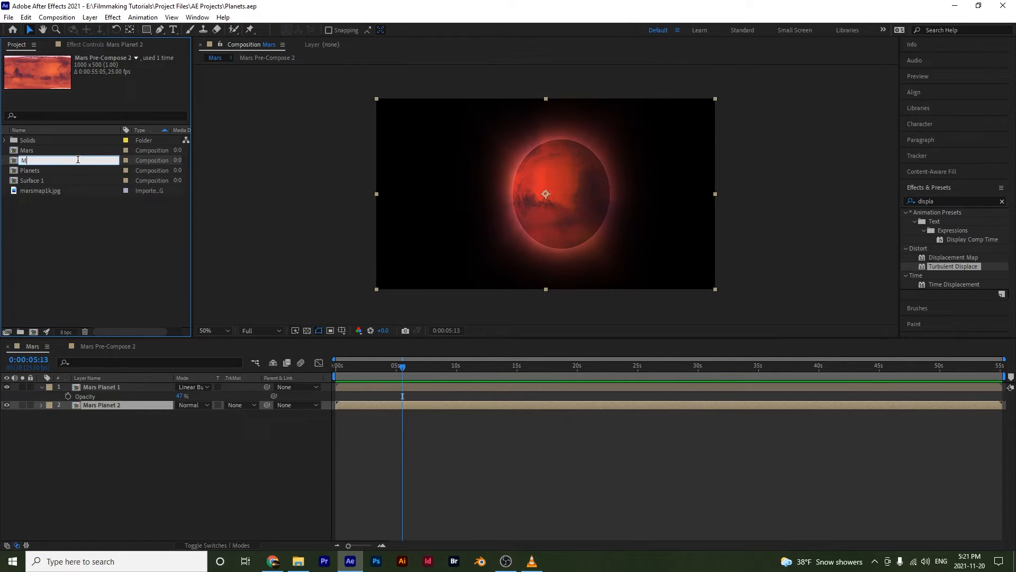
text(ars Planet 2)
key(Return)
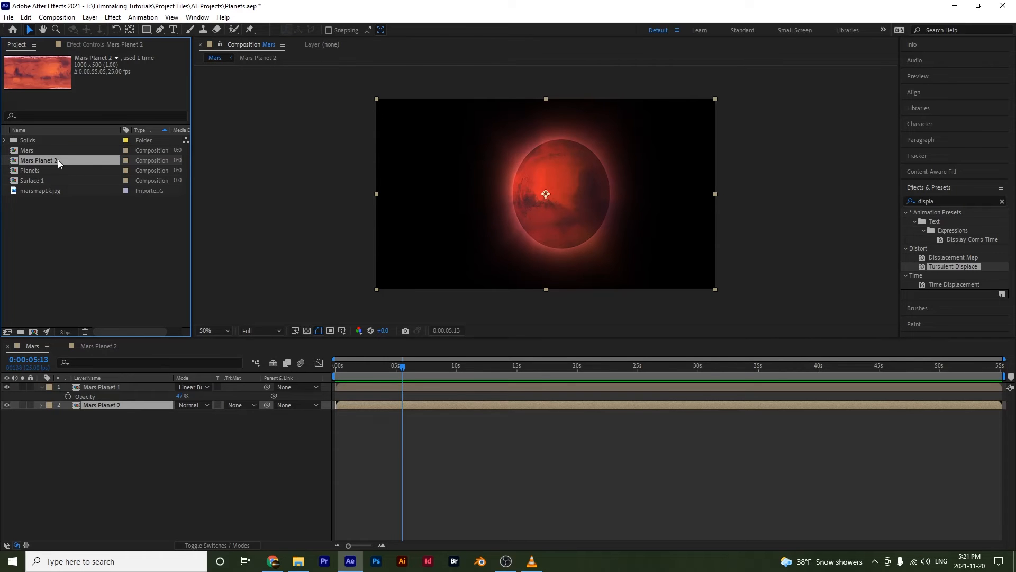
Duplicate the Mars Planet 2 composition in the project and rename the copy Turbulent Displacement
key(ctrl+d)
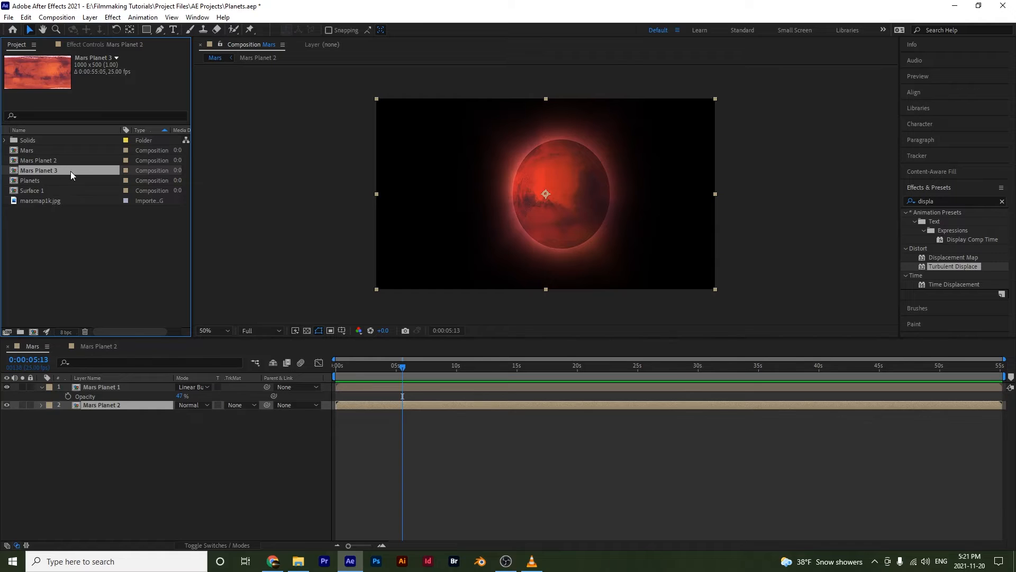
click(51, 169)
key(Return)
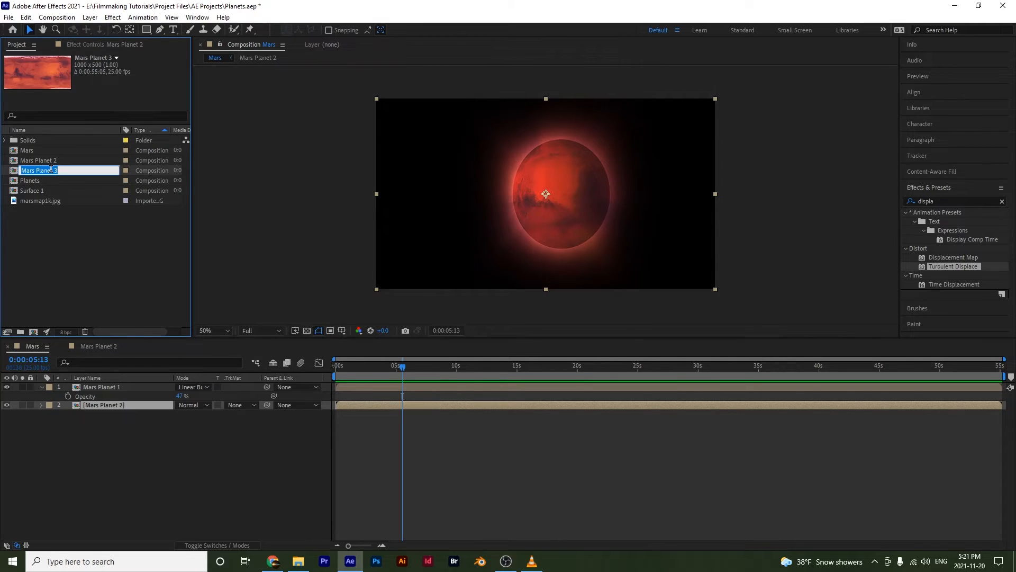
text(Turbulent Displacement)
key(Return)
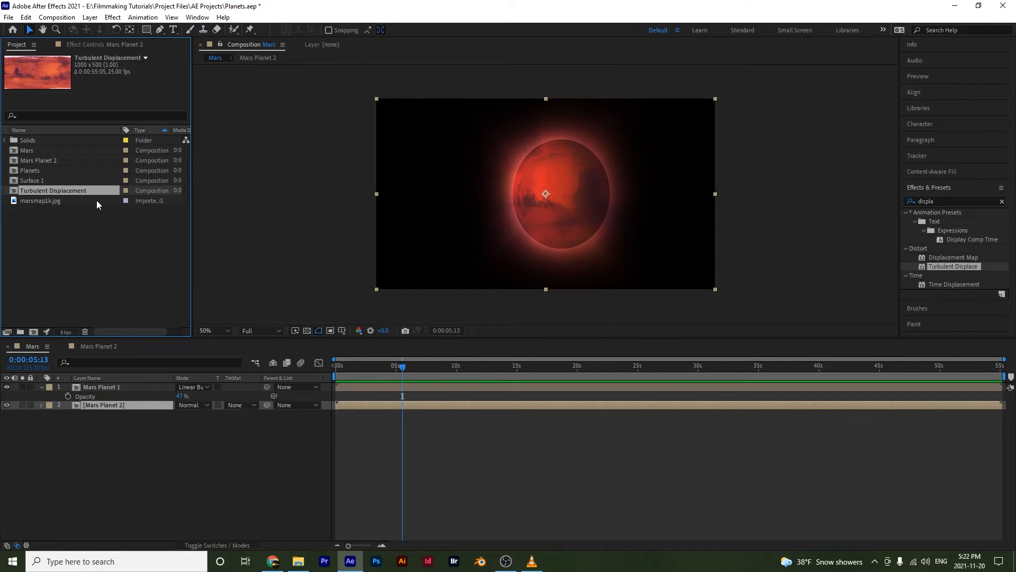
Duplicate the Mars Planet 2 layer and replace the source of the lower copy with the Turbulent Displacement composition, keeping its effects
click(107, 404)
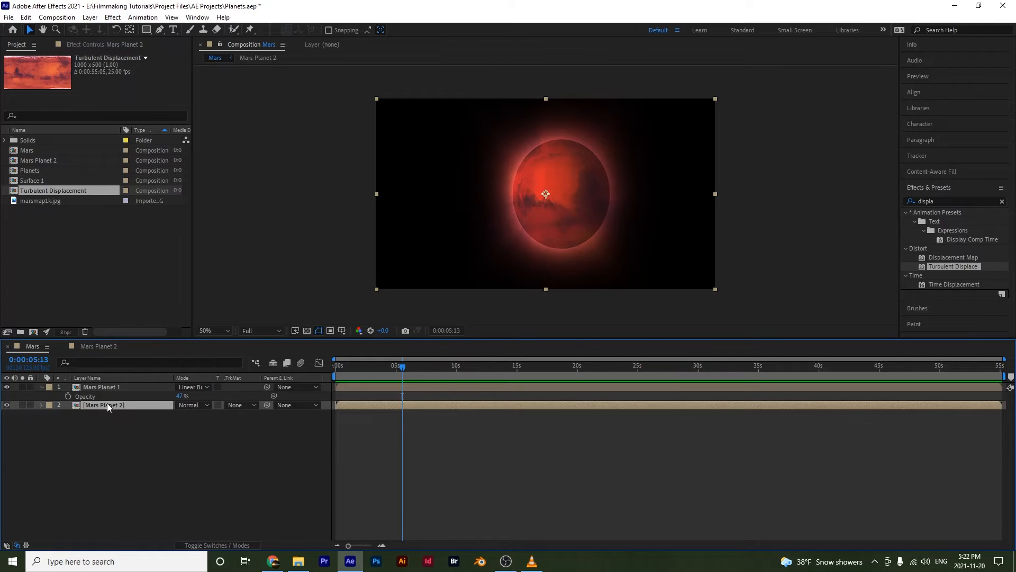
key(ctrl+d)
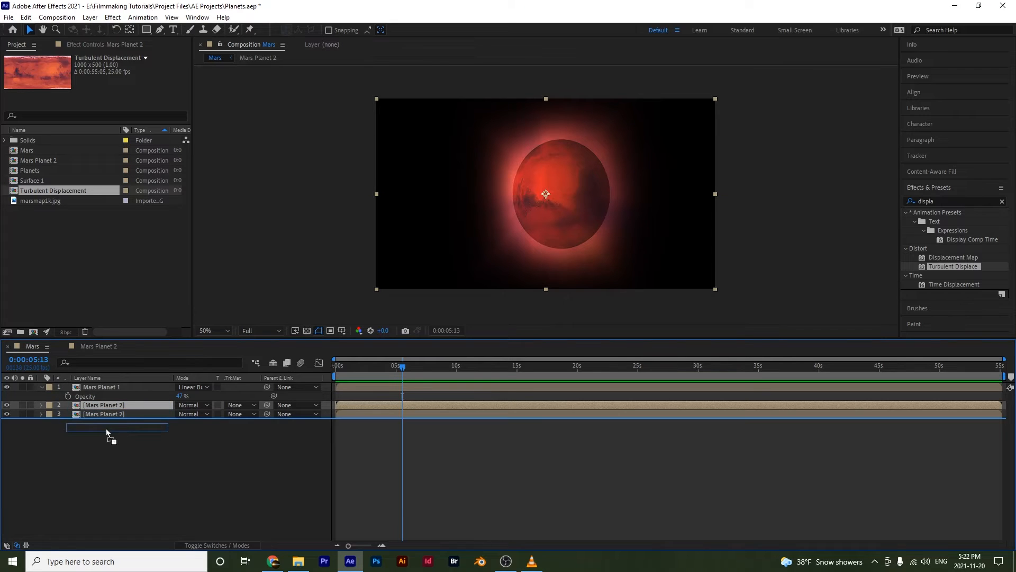
click(105, 414)
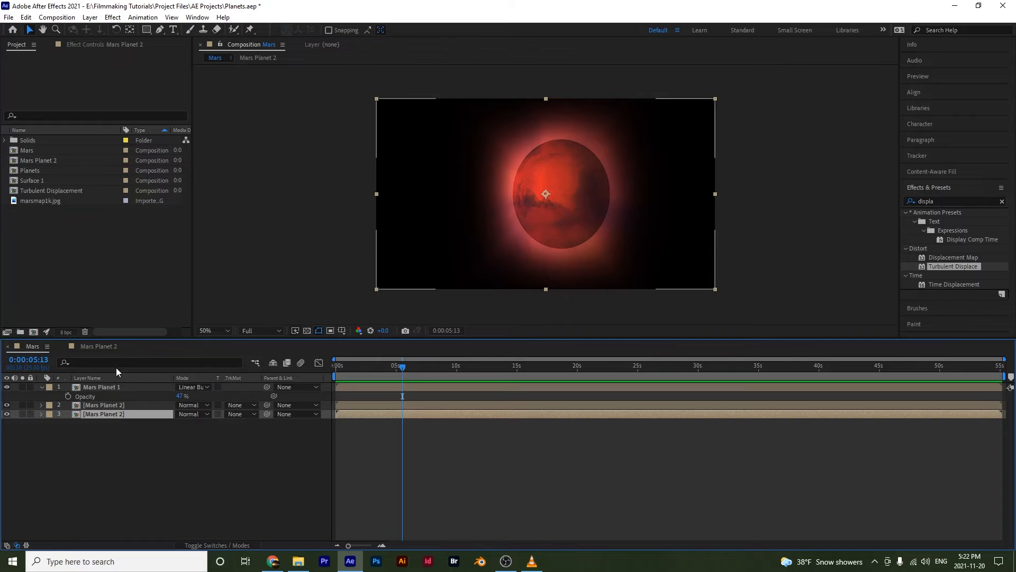
drag(53, 189, 110, 413)
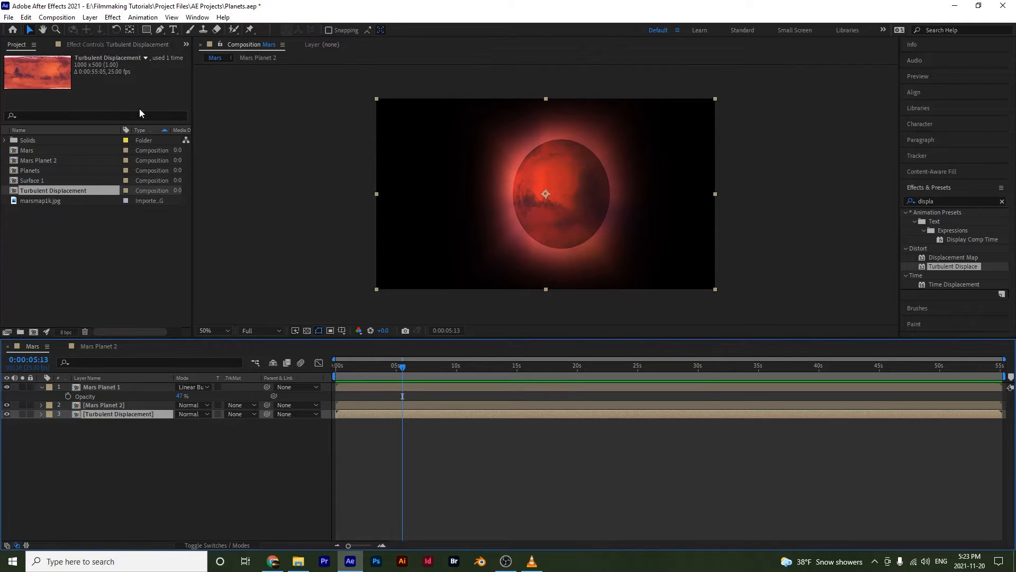
click(93, 45)
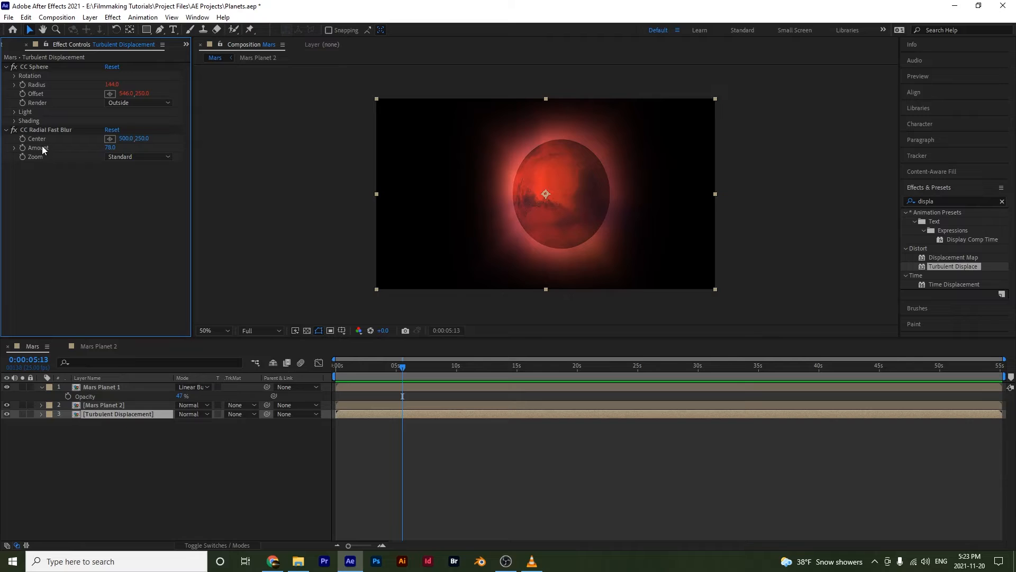
key(F3)
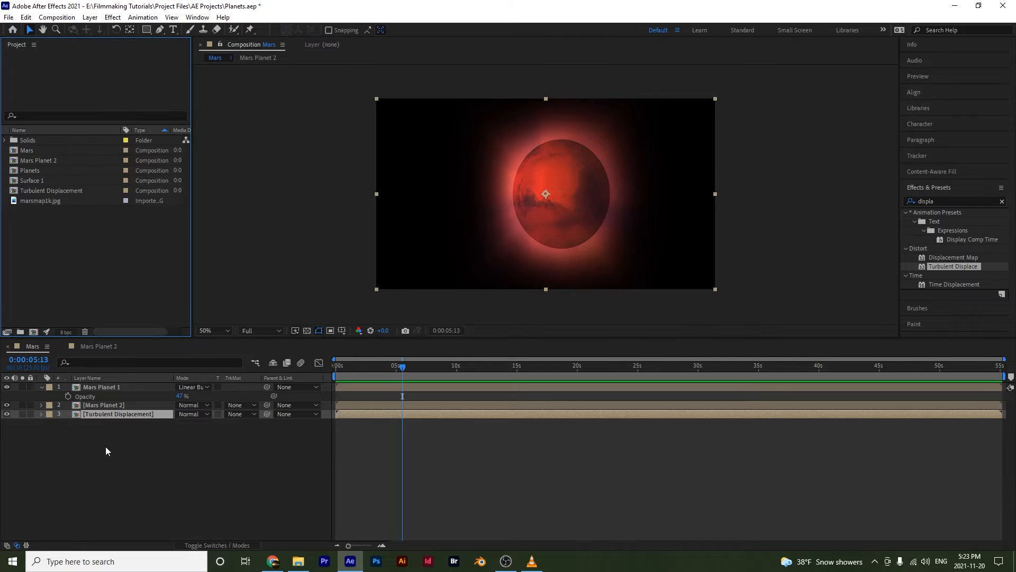
Open the Turbulent Displacement composition and delete its marsmap1k.jpg layer
double_click(78, 415)
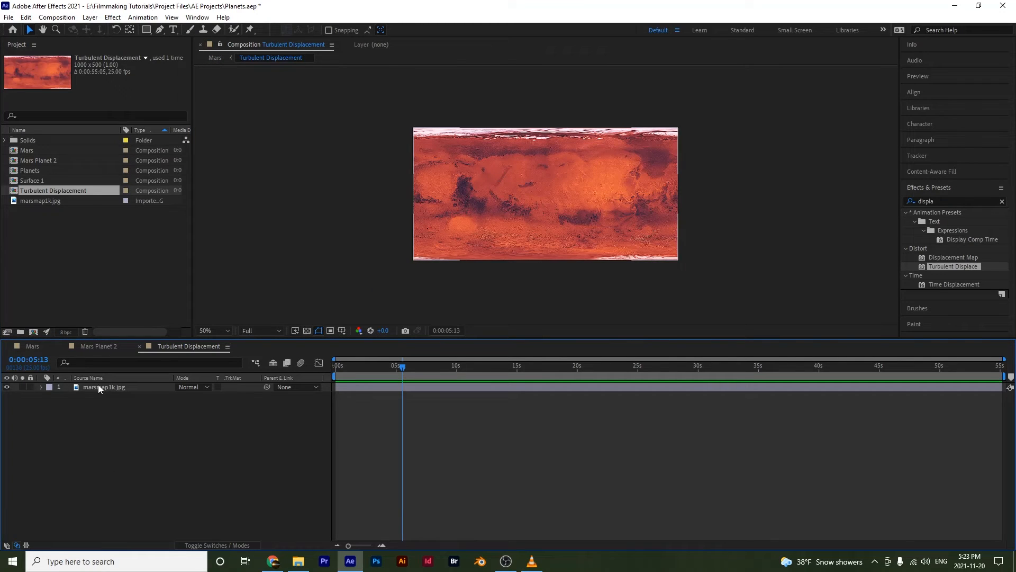
click(99, 388)
key(Delete)
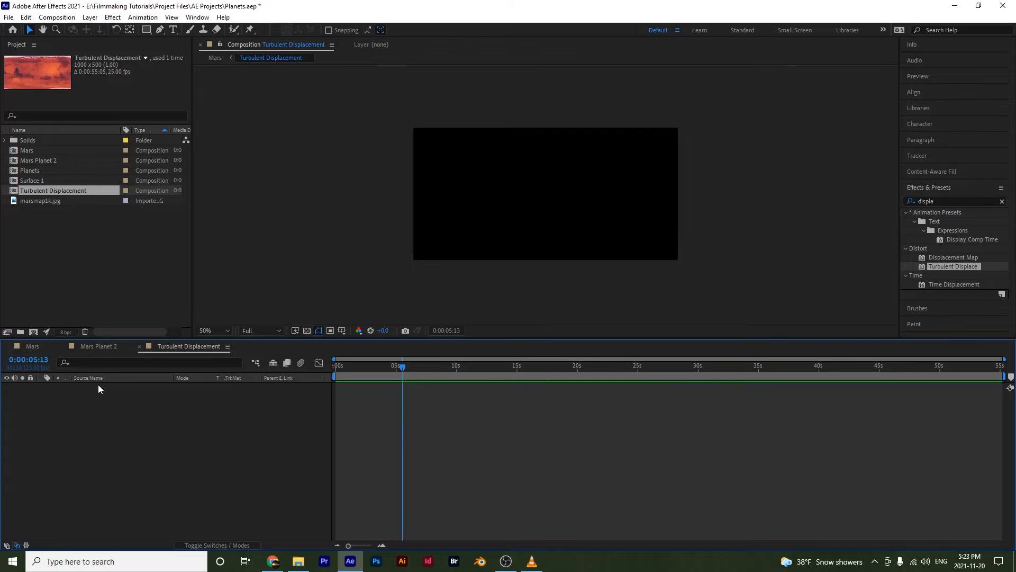
Add a 1000 × 500 px solid in a light turquoise green to the Turbulent Displacement composition
right_click(179, 431)
mouse_move(201, 414)
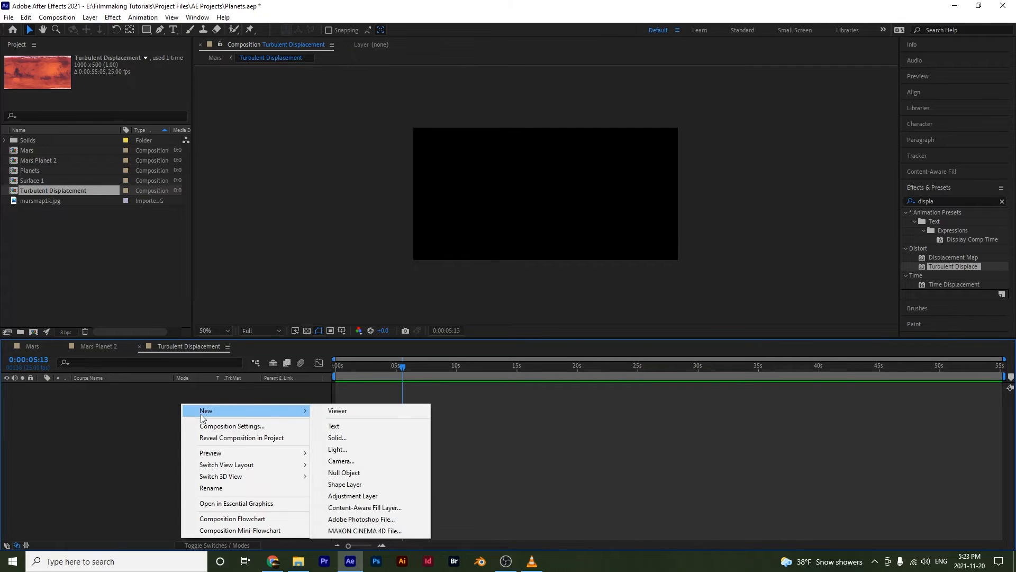
click(396, 437)
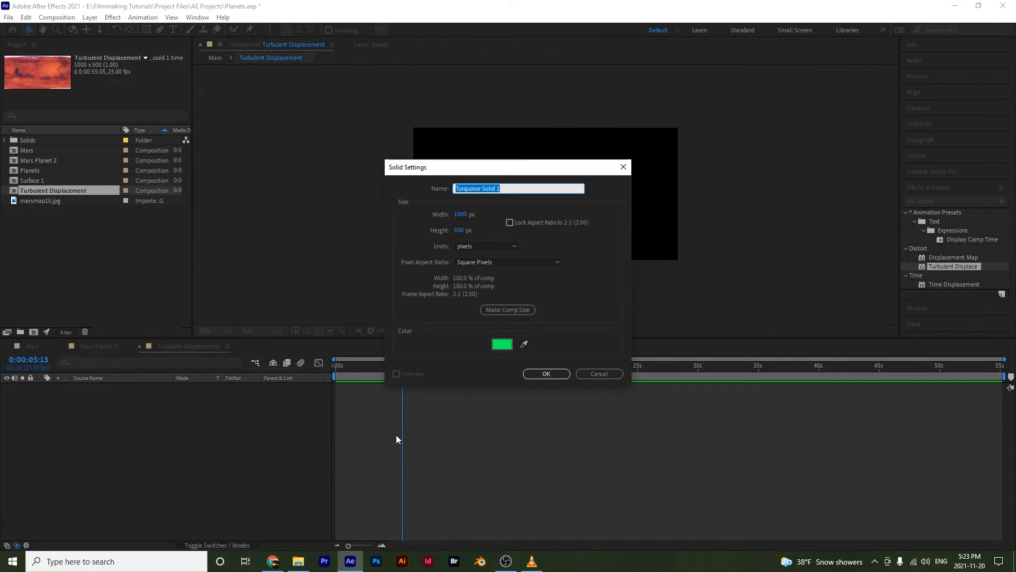
click(501, 345)
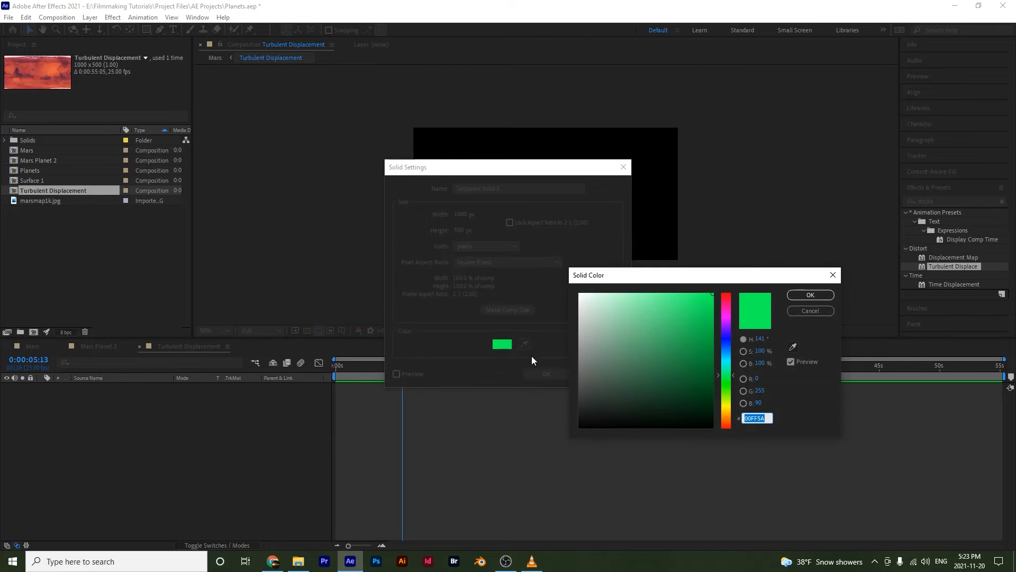
mouse_move(691, 294)
mouse_down()
mouse_move(644, 290)
mouse_move(661, 293)
mouse_up()
click(808, 294)
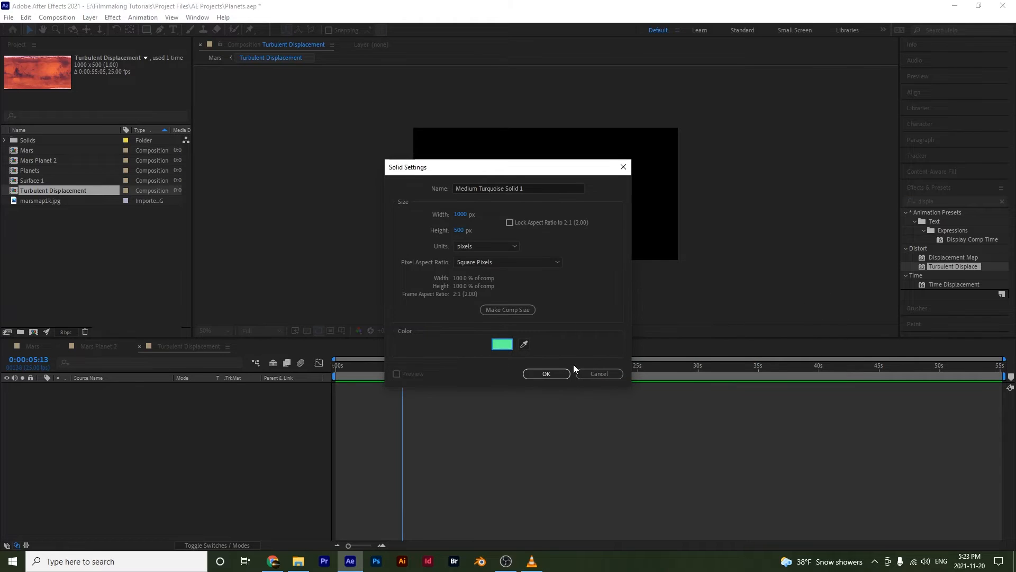
click(559, 374)
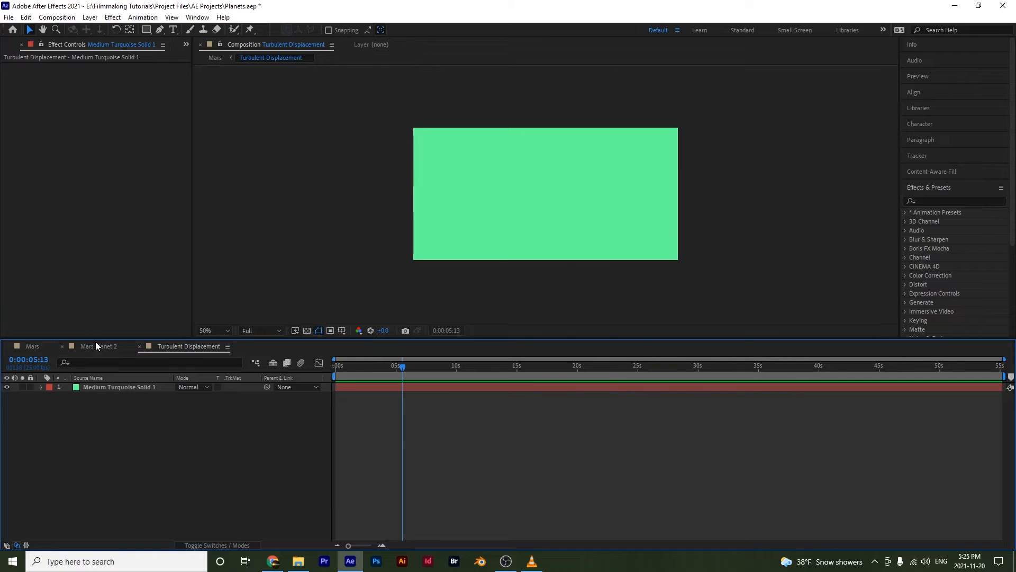
In the Mars composition, hide both Mars Planet layers and turn off CC Radial Fast Blur on the Turbulent Displacement layer
click(32, 346)
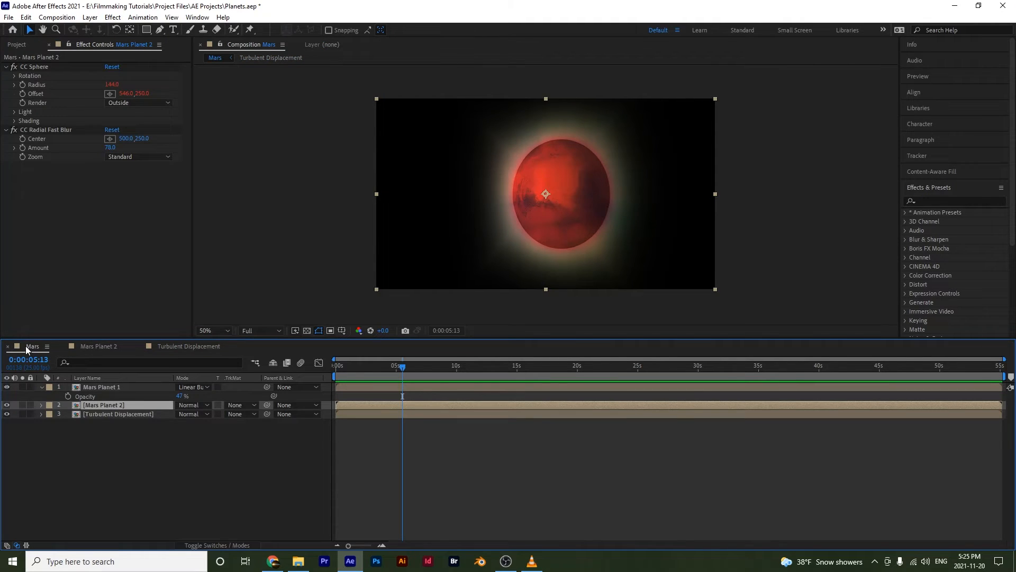
click(7, 406)
click(7, 387)
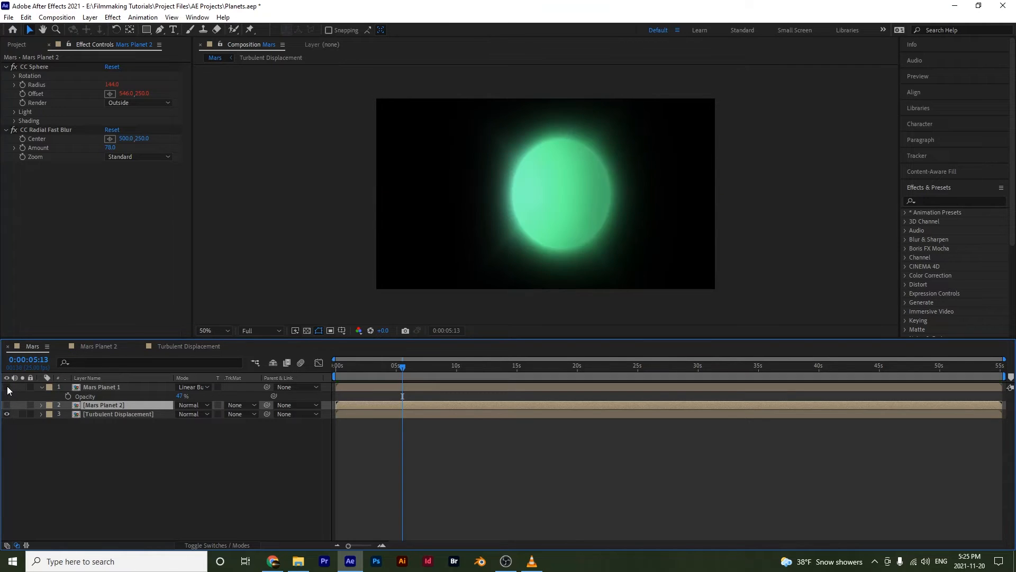
click(103, 414)
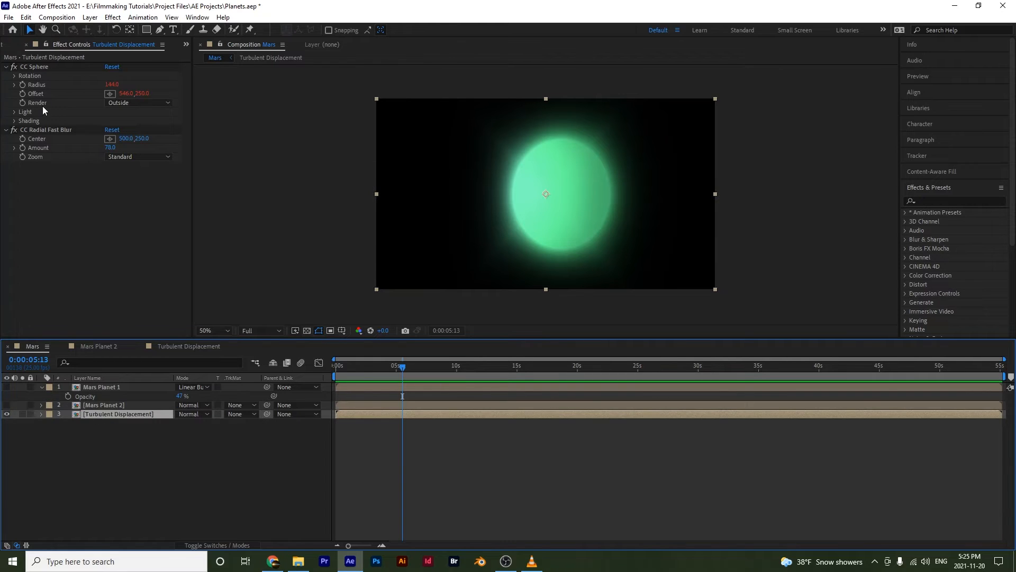
click(14, 129)
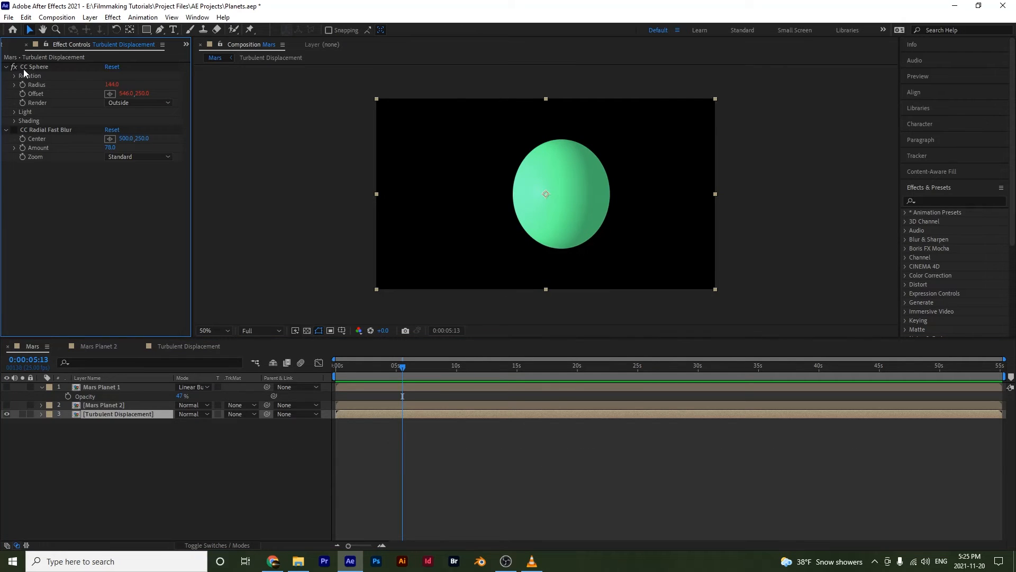
Find the Turbulent Displace effect and apply it to the Turbulent Displacement layer
click(960, 201)
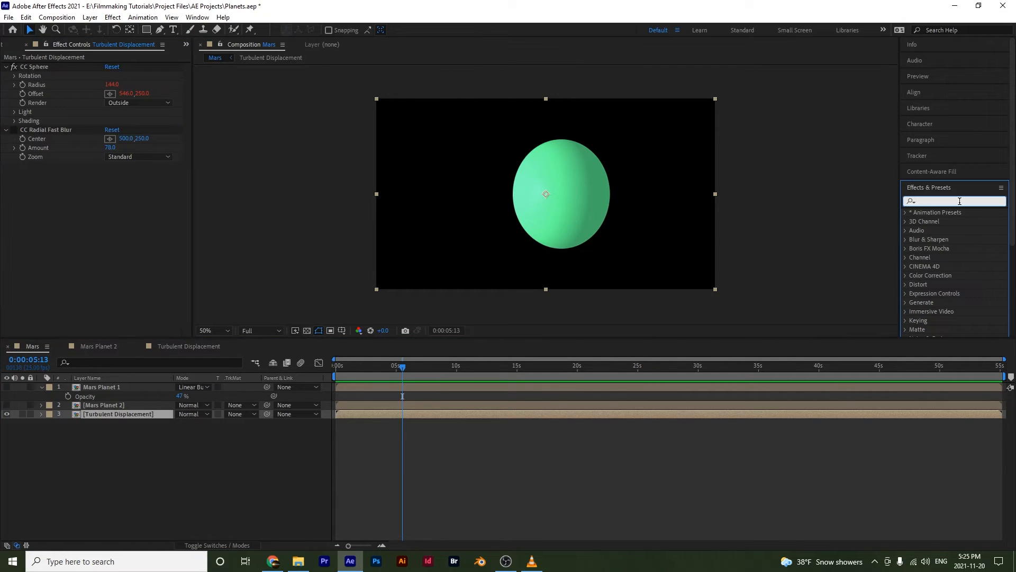
text(turb)
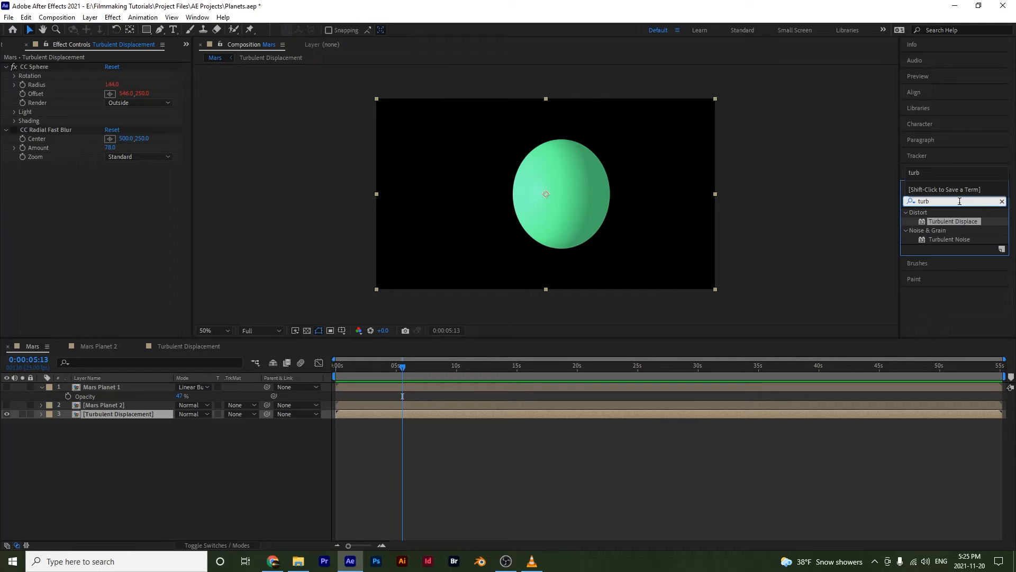
drag(964, 223, 122, 414)
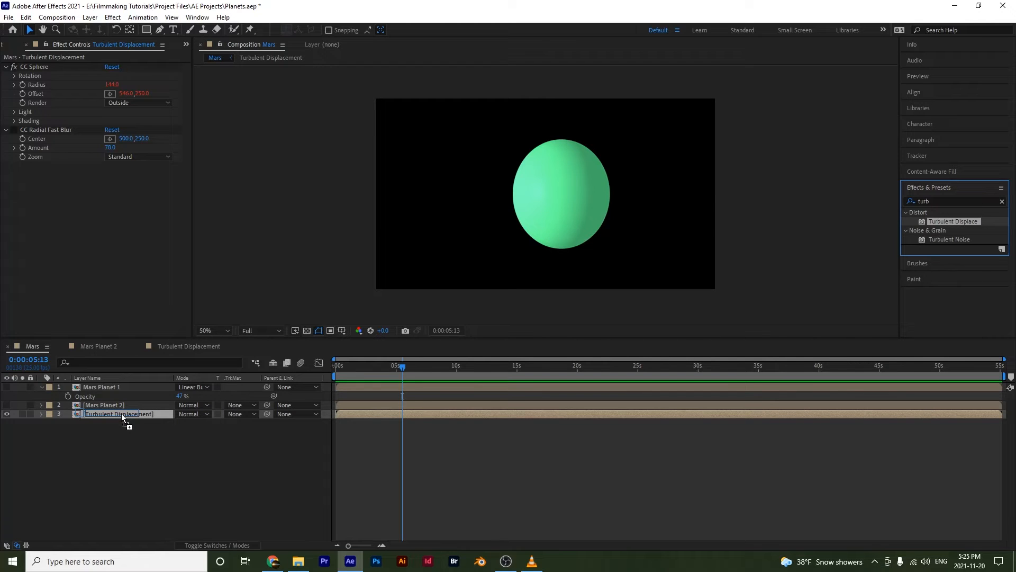
drag(122, 414, 122, 414)
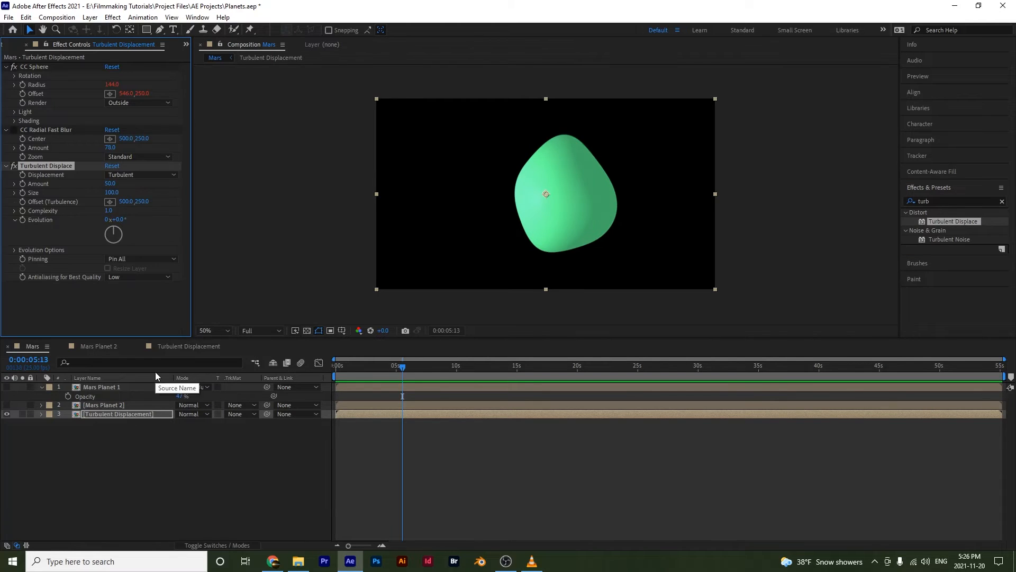
Try the Bulge and Twist displacement types in Turbulent Displace, and return the type to Turbulent
click(153, 180)
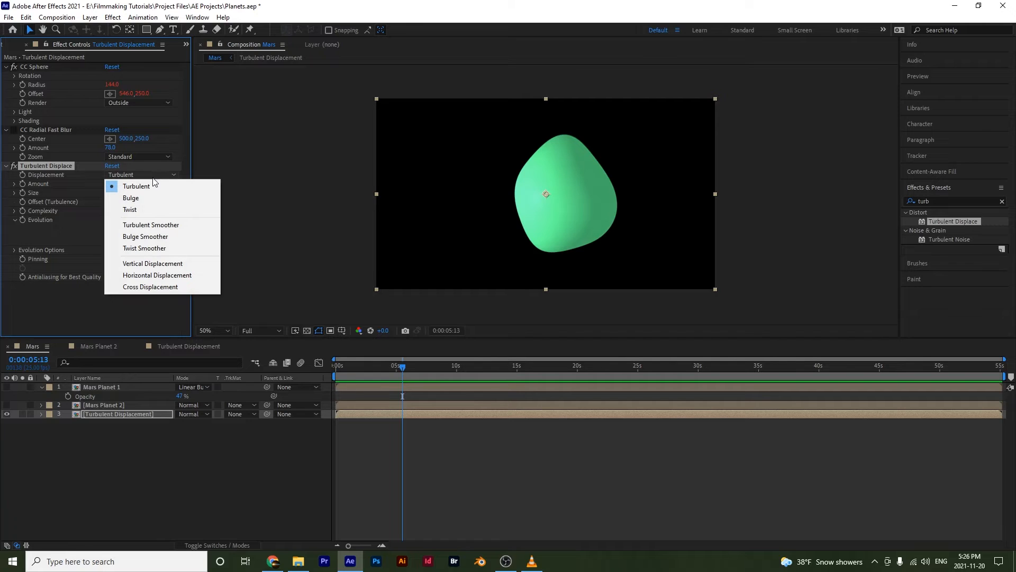
click(141, 198)
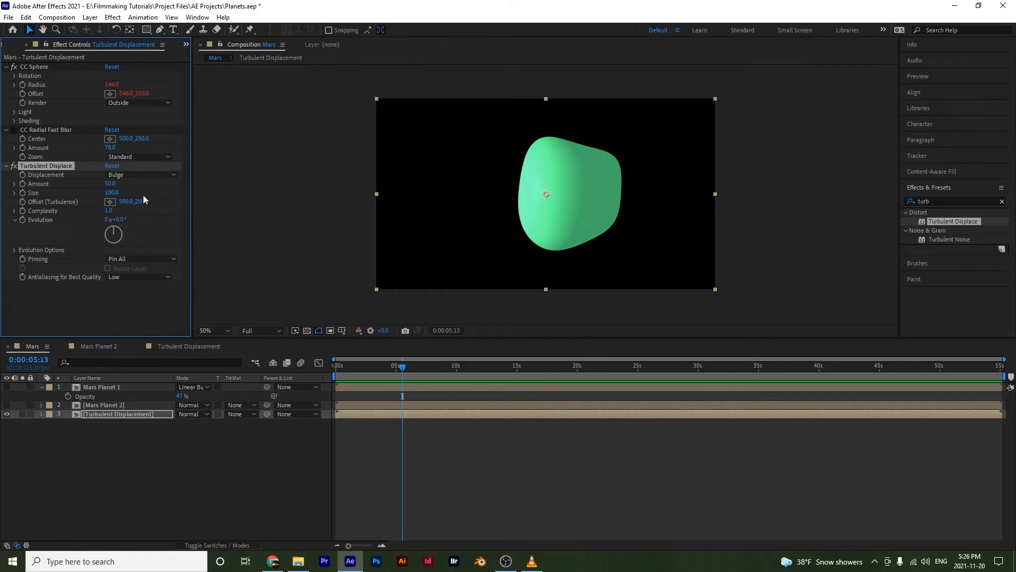
click(141, 175)
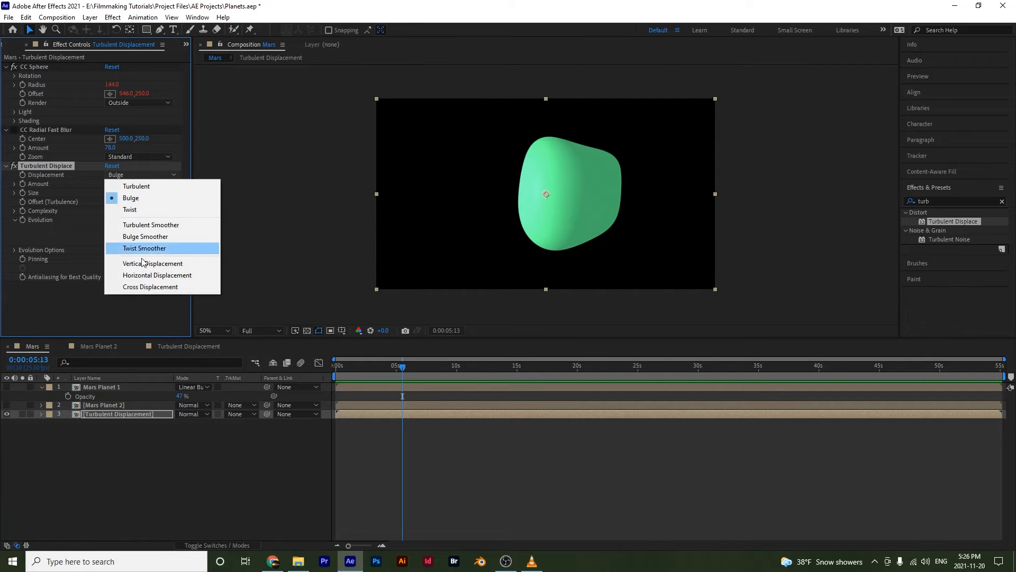
click(155, 211)
click(141, 175)
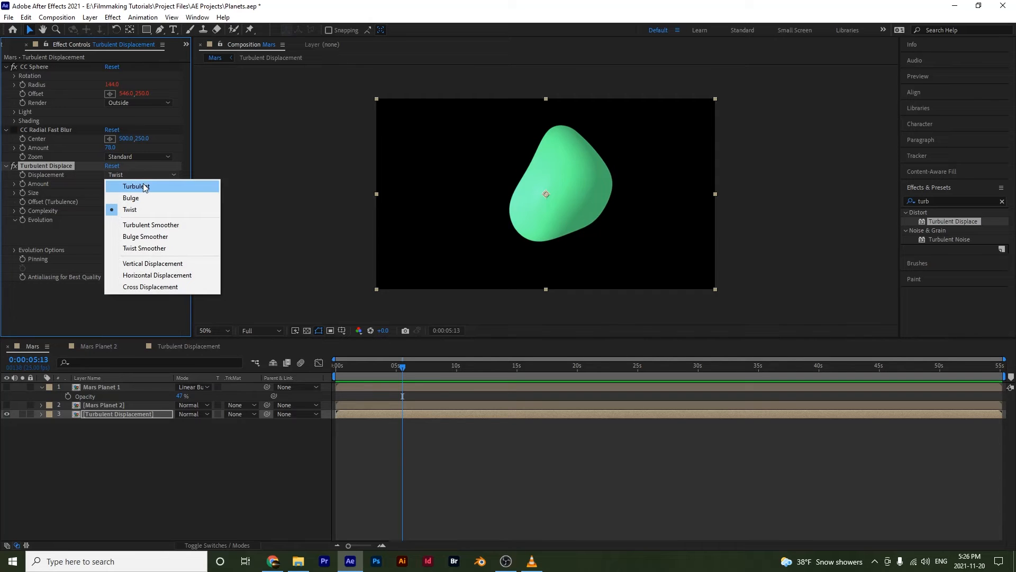
click(144, 186)
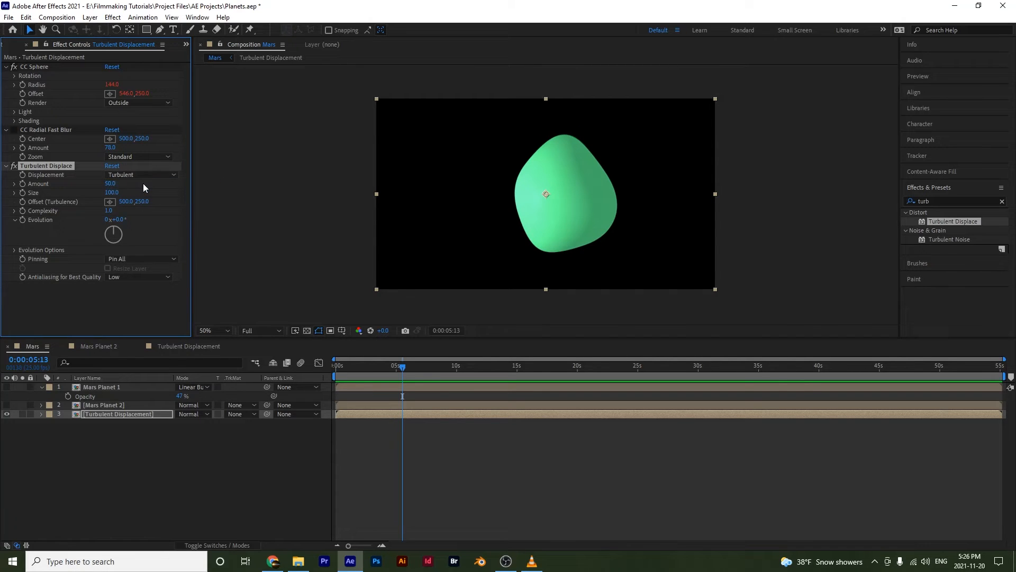
Set the Turbulent Displace amount to 78 and size to 10 on the Turbulent Displacement layer
drag(110, 183, 133, 194)
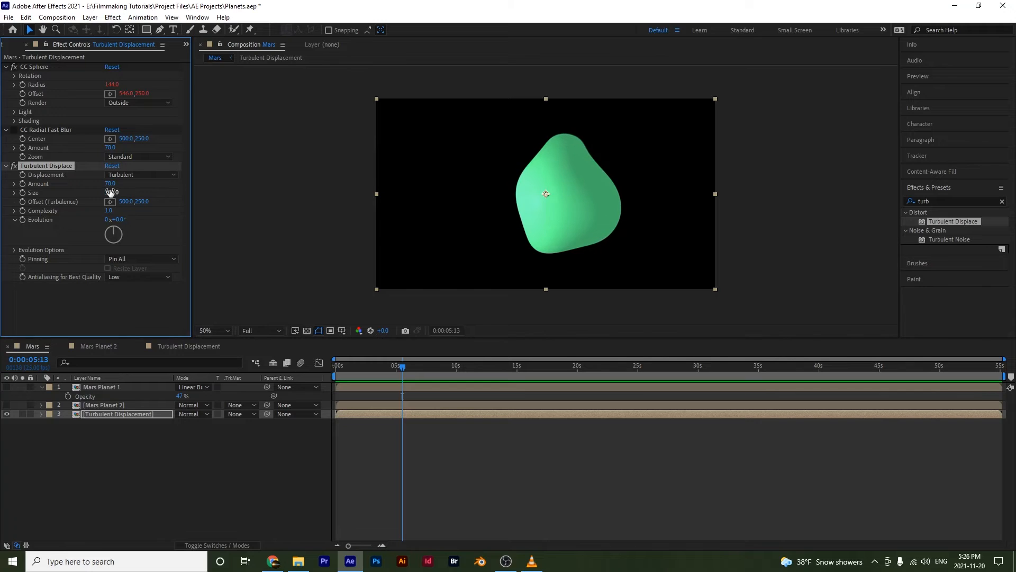
mouse_move(109, 191)
mouse_down()
mouse_move(100, 193)
mouse_move(107, 201)
mouse_move(75, 207)
mouse_up()
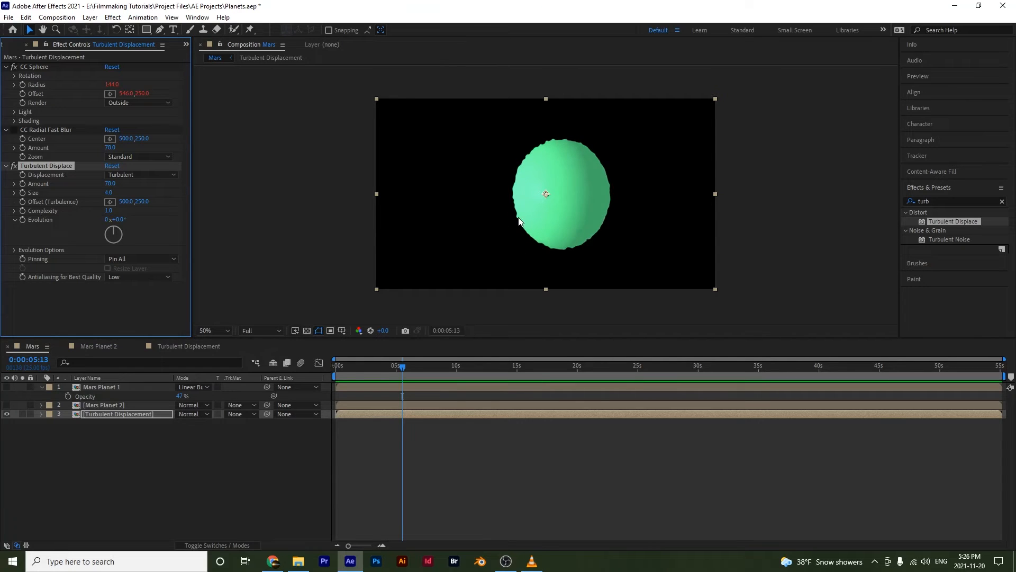
mouse_move(108, 194)
mouse_down()
mouse_move(117, 194)
mouse_move(90, 194)
mouse_up()
mouse_move(108, 193)
mouse_down()
mouse_move(133, 189)
mouse_move(116, 193)
mouse_up()
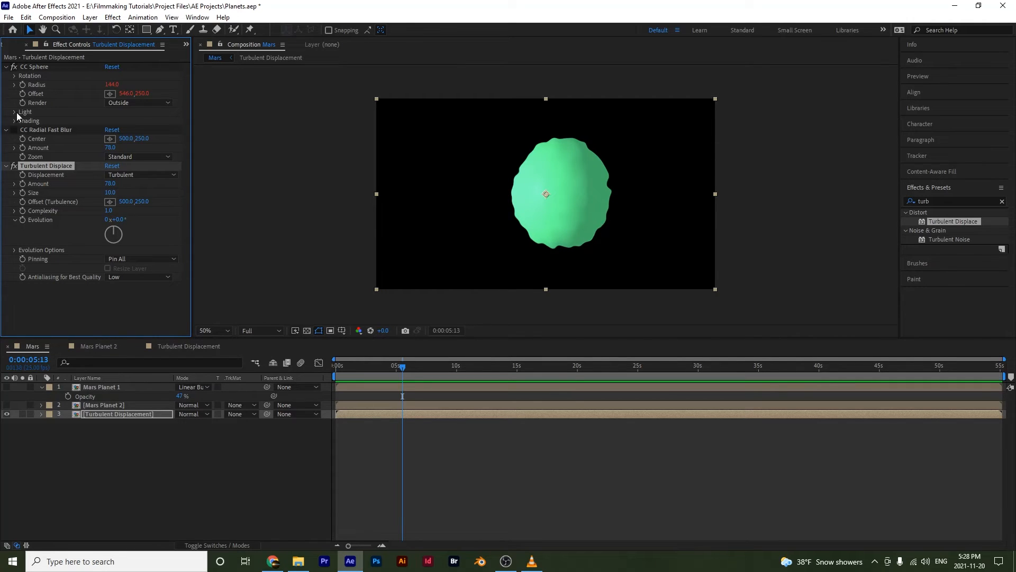
Try a CC Sphere light height of 72 on the Turbulent Displacement layer
click(14, 112)
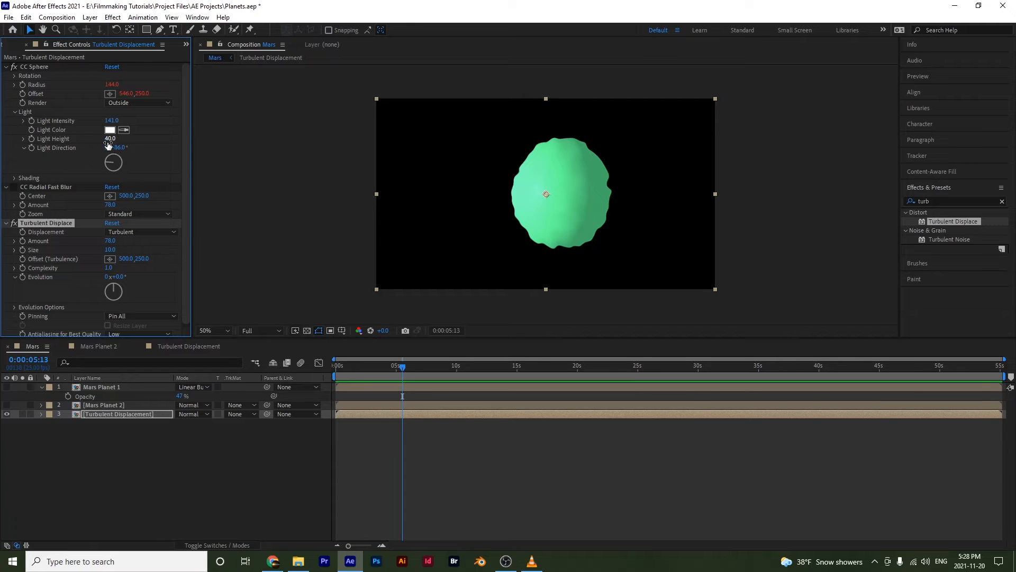
mouse_move(112, 120)
mouse_down()
mouse_move(148, 113)
mouse_move(90, 125)
mouse_move(136, 139)
mouse_up()
drag(108, 139, 125, 136)
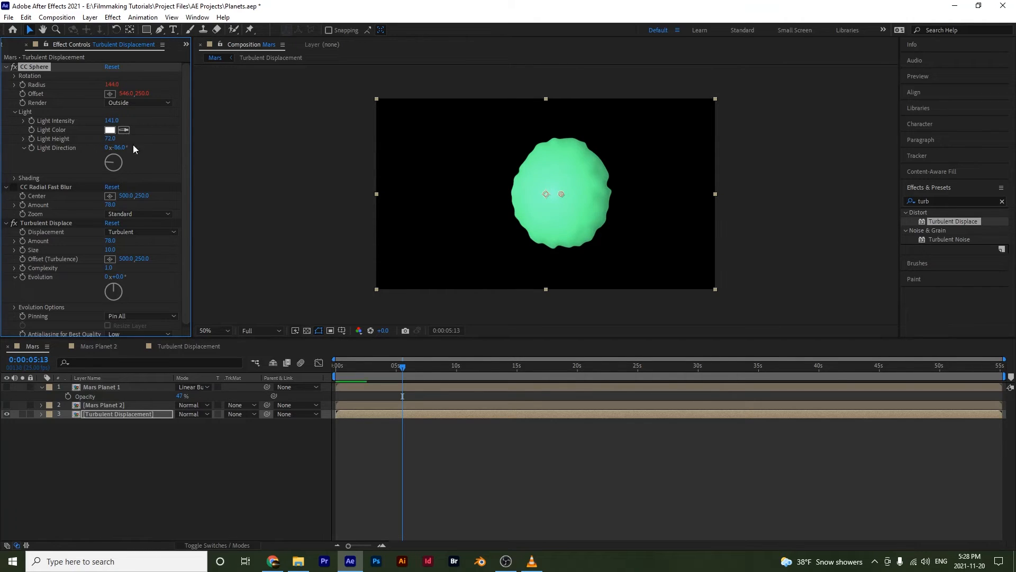
click(14, 113)
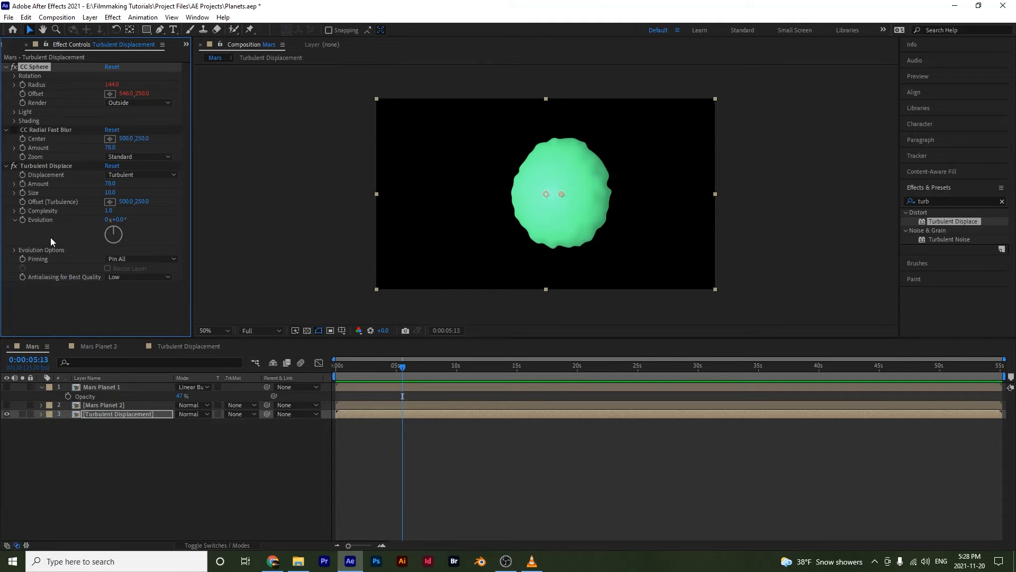
Set the Turbulent Displace complexity to 2.7 and the CC Sphere light height to 70, and collapse the sphere and blur settings
mouse_move(108, 211)
mouse_down()
mouse_move(233, 198)
mouse_move(170, 201)
mouse_up()
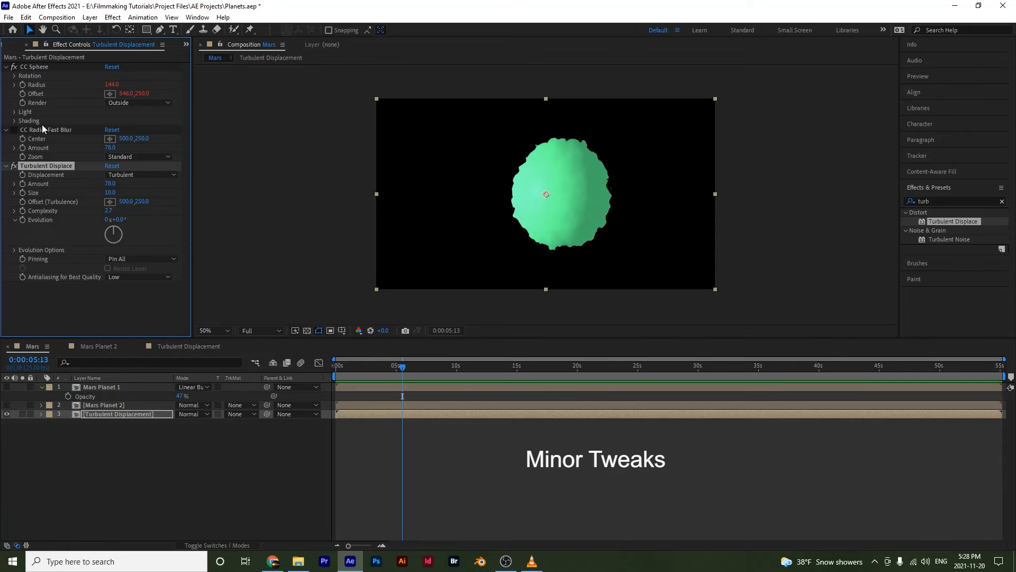
click(14, 112)
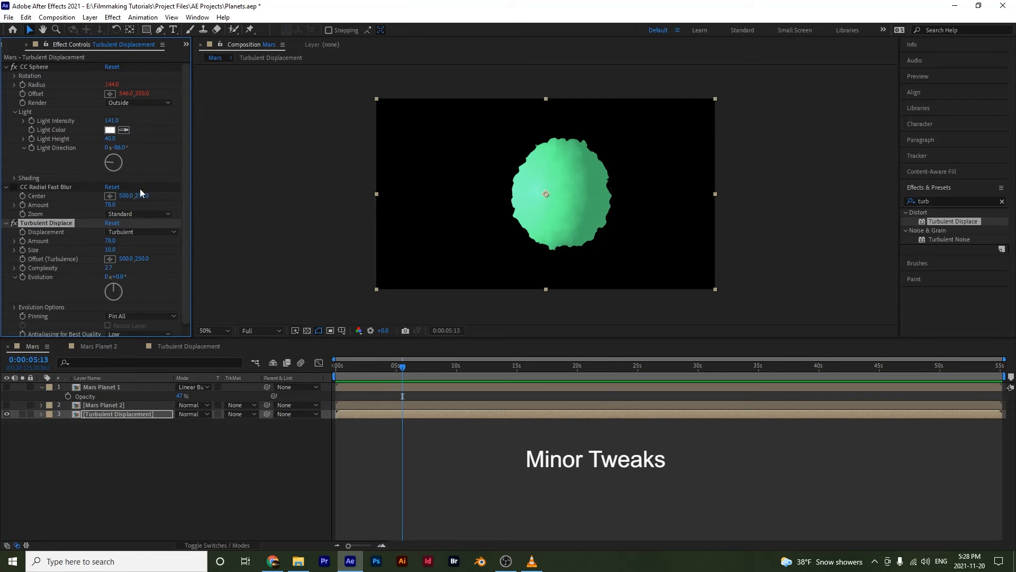
drag(110, 139, 125, 139)
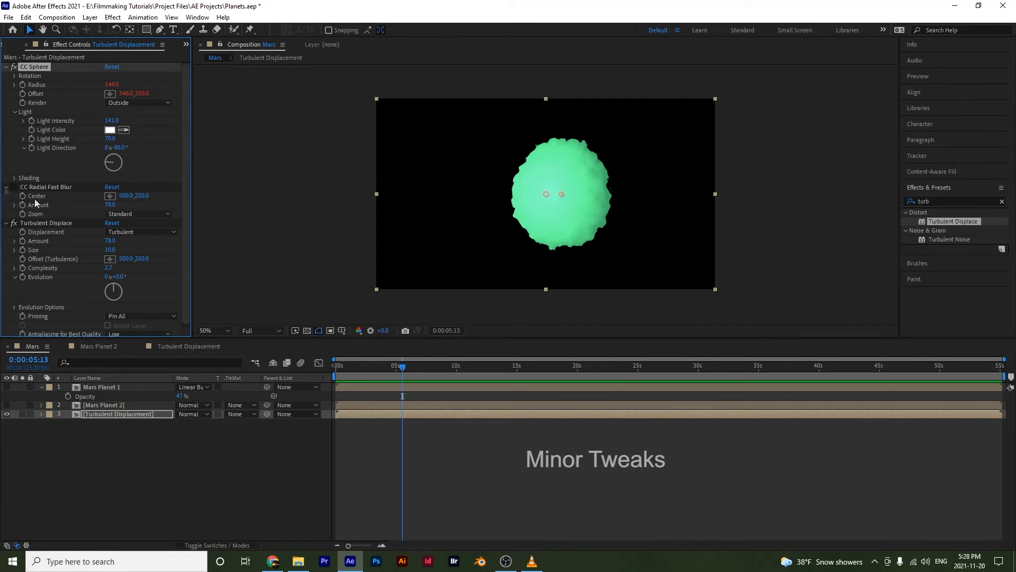
click(6, 187)
click(6, 67)
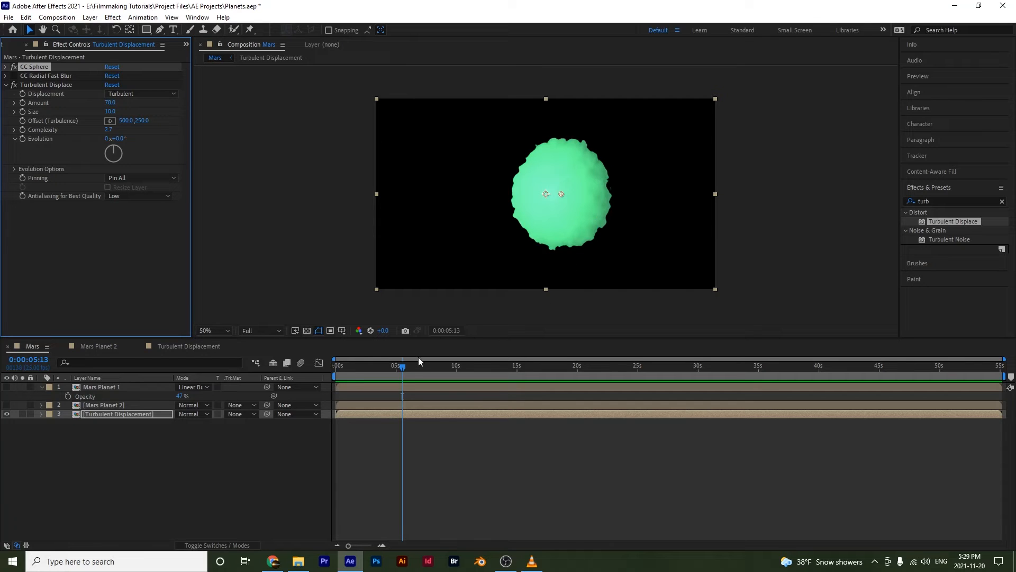
Keyframe the Turbulent Displace evolution at 0 revolutions at the start and 10 revolutions at 0:00:10:02, and preview the animation
drag(408, 367, 287, 380)
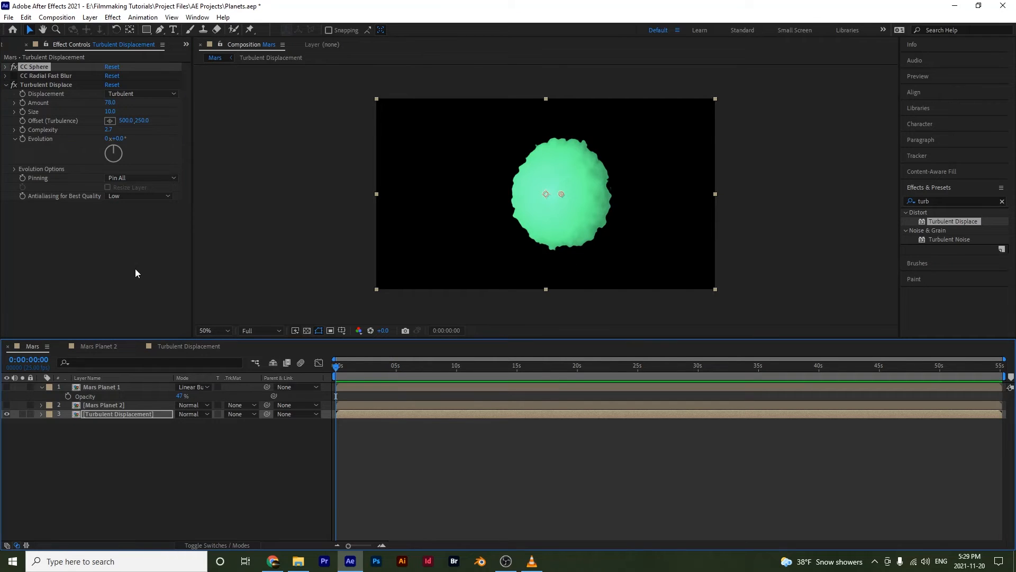
click(22, 139)
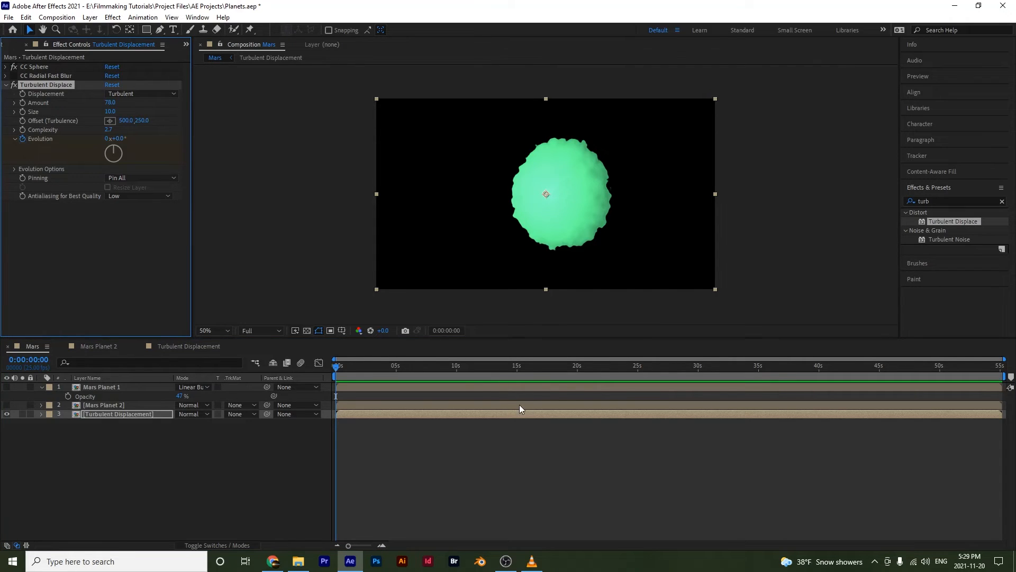
click(456, 366)
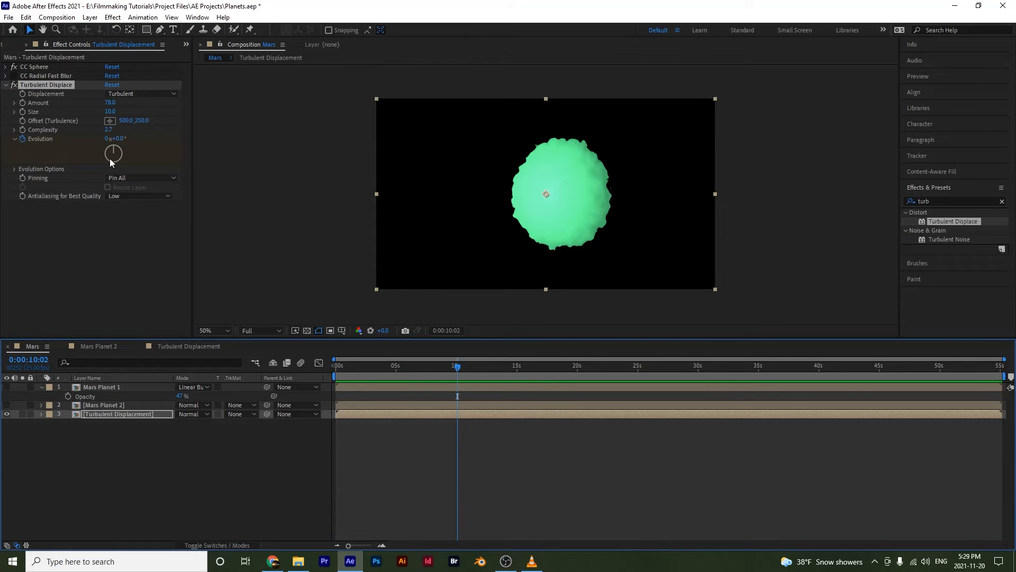
click(107, 139)
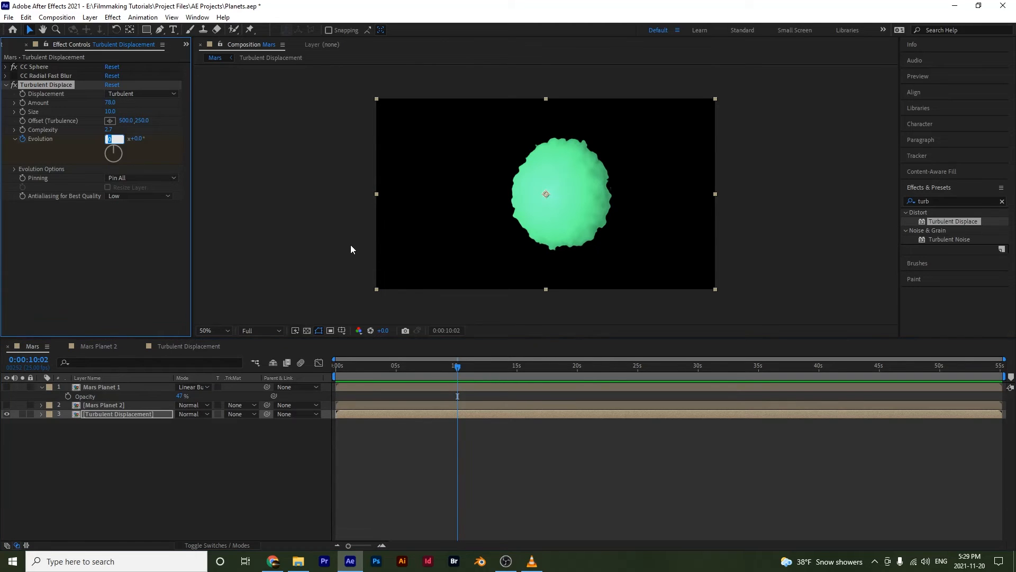
text(1)
key(Return)
key(space)
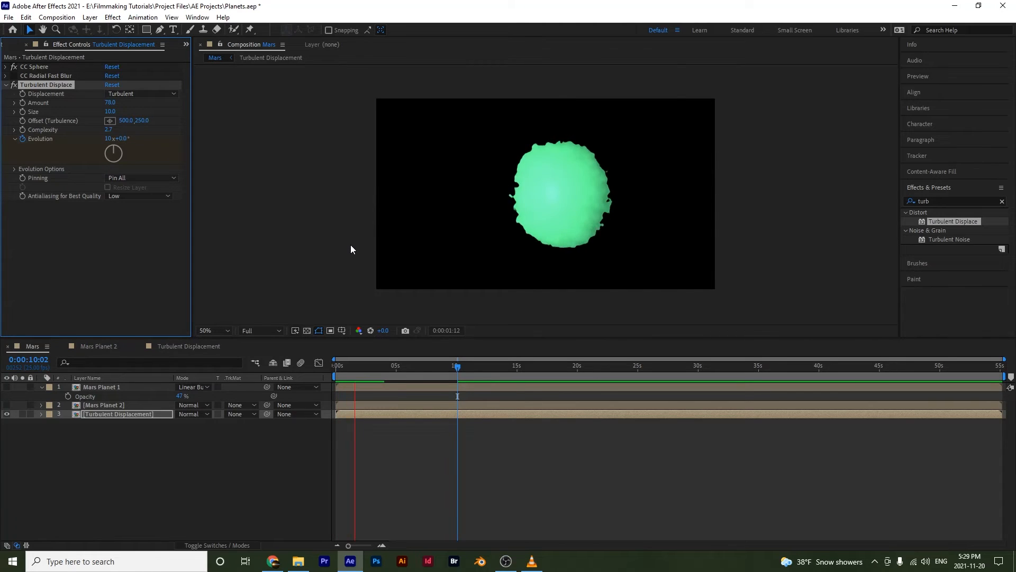
key(space)
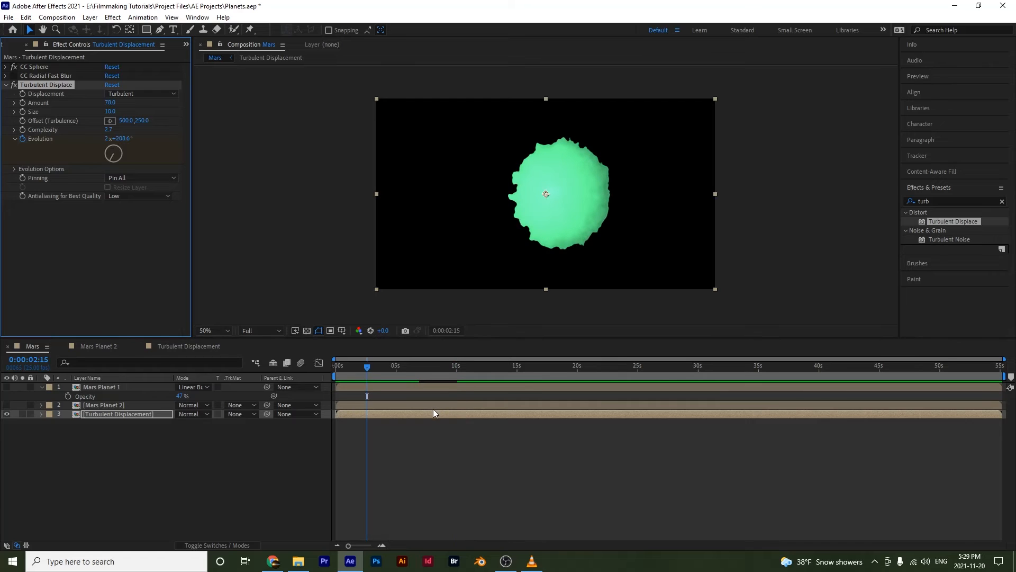
Show the layer's keyframes, change the evolution keyframe at 0:00:10:02 to 7 revolutions, and preview the result
key(u)
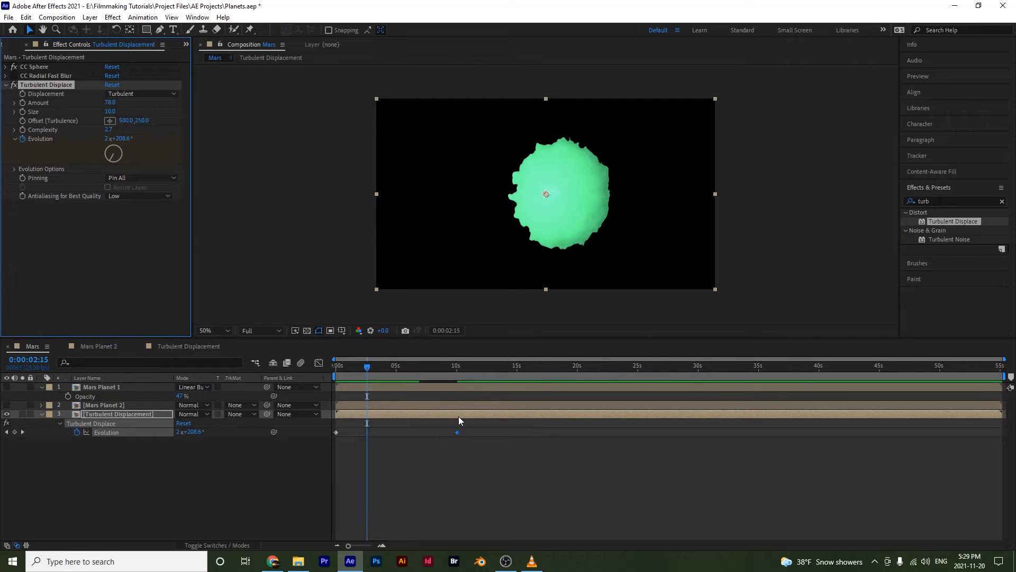
drag(428, 368, 458, 369)
click(108, 139)
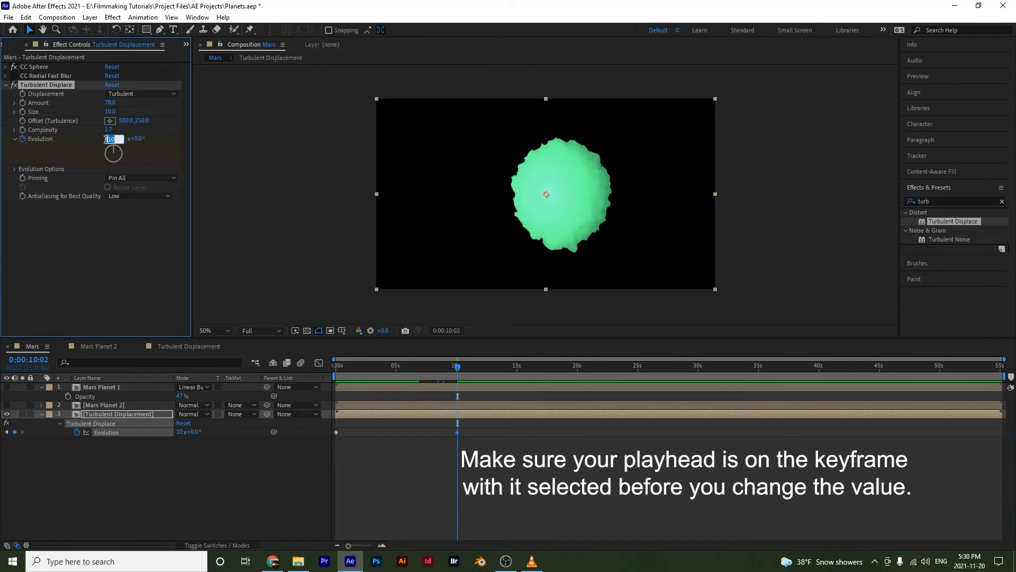
text(7)
key(Return)
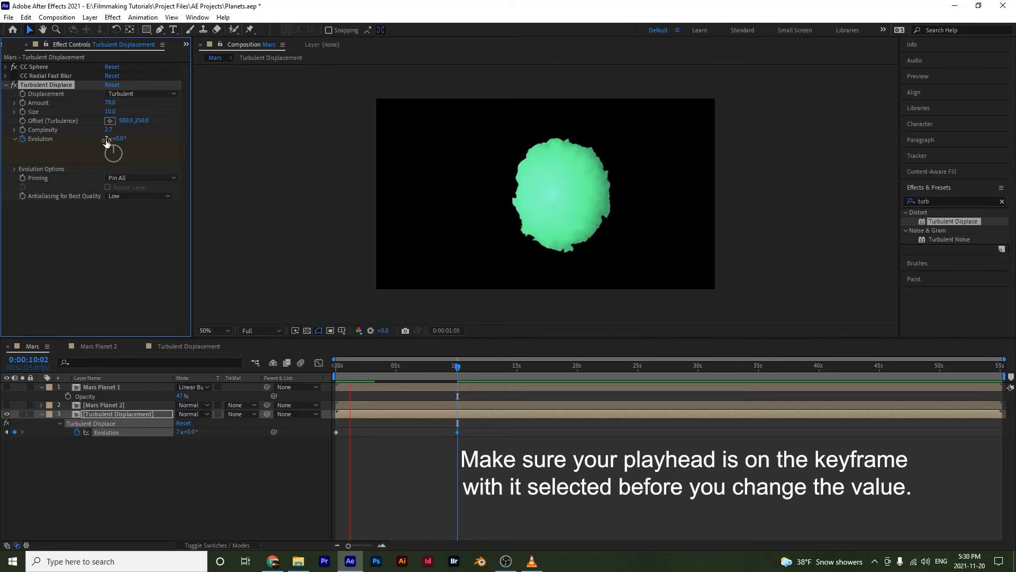
key(space)
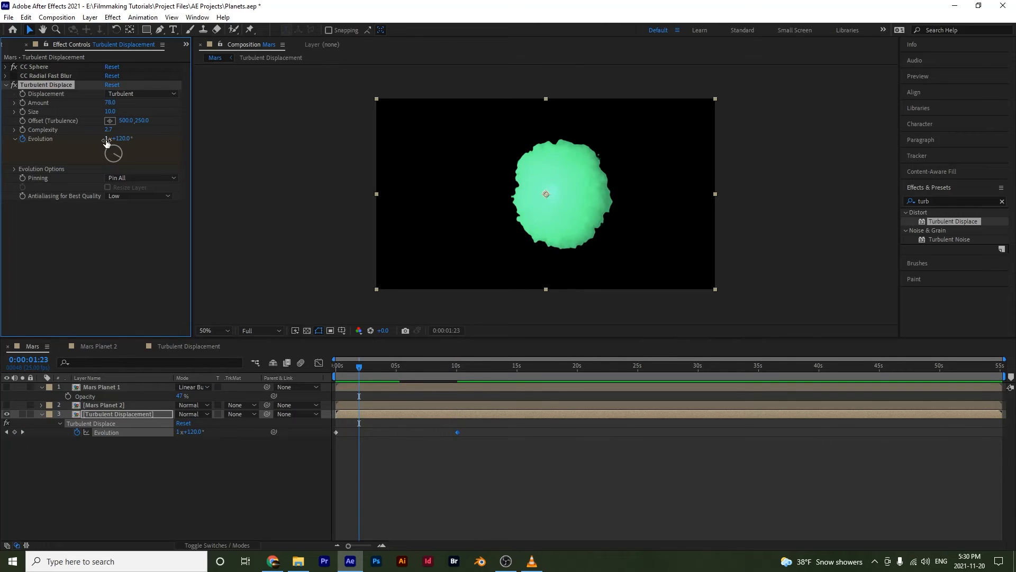
click(419, 444)
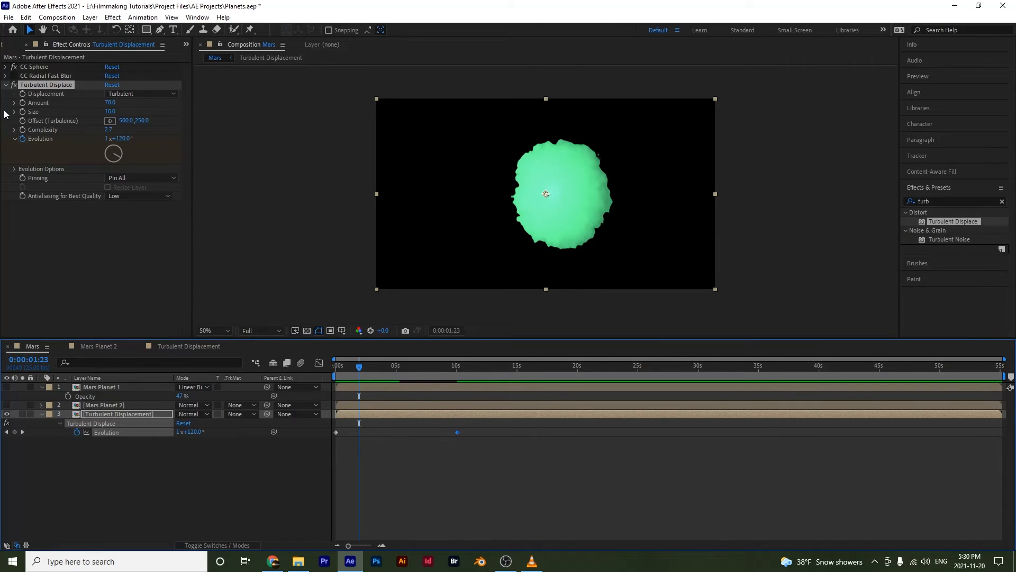
Turn CC Radial Fast Blur back on for the Turbulent Displacement layer and show both Mars Planet layers
click(14, 77)
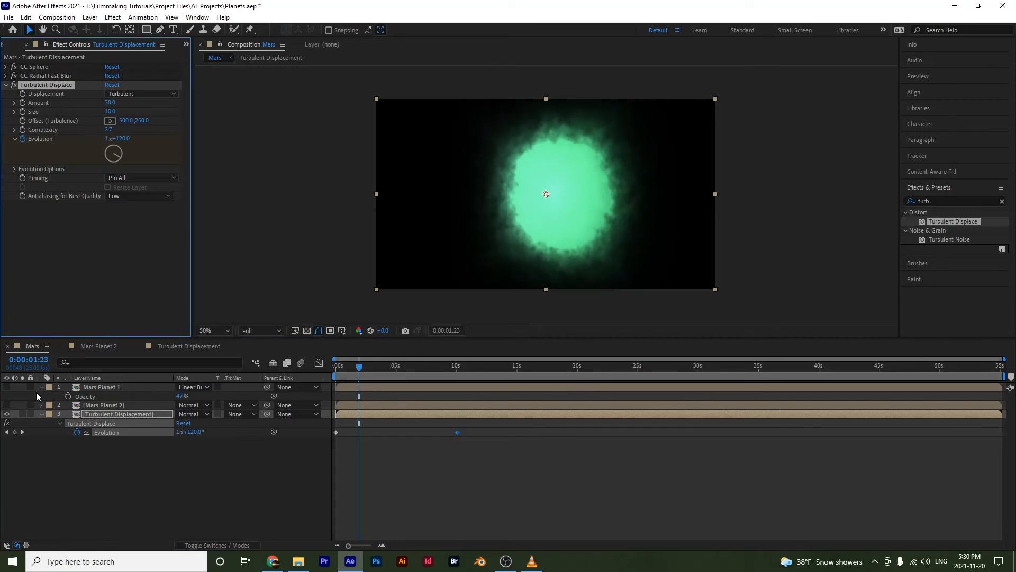
click(7, 405)
click(7, 387)
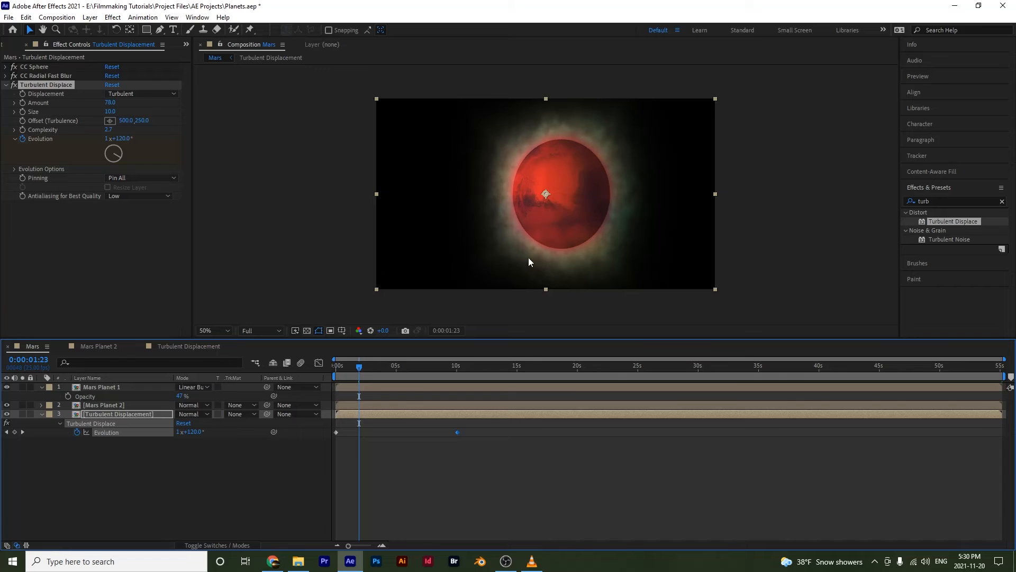
Scale the Turbulent Displacement layer down to 99.0, 111.4%
key(s)
drag(192, 422, 178, 423)
click(116, 468)
Append +20 to the CC Sphere Radius expression of the Turbulent Displacement layer
click(75, 415)
click(42, 415)
click(43, 415)
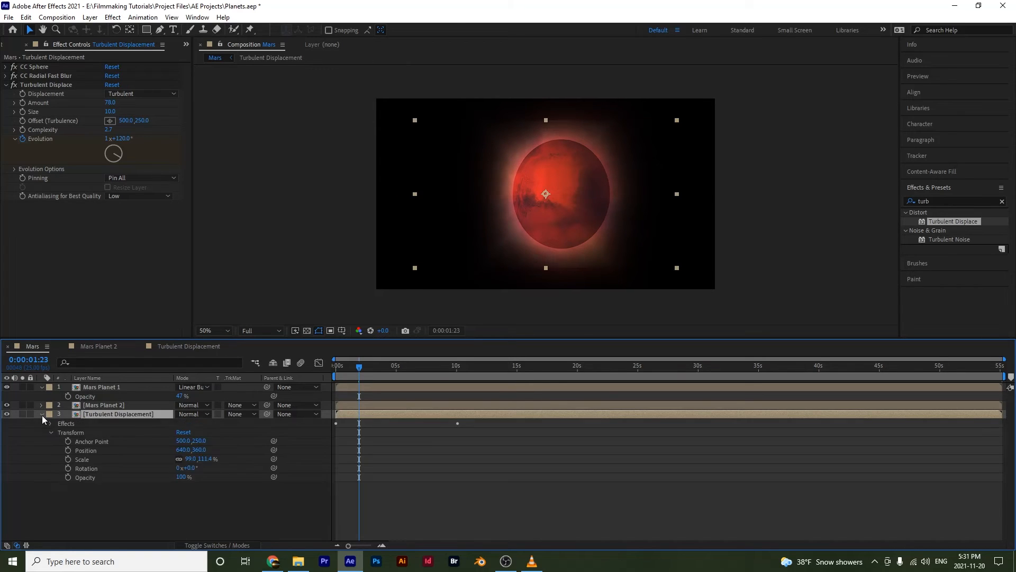
click(50, 423)
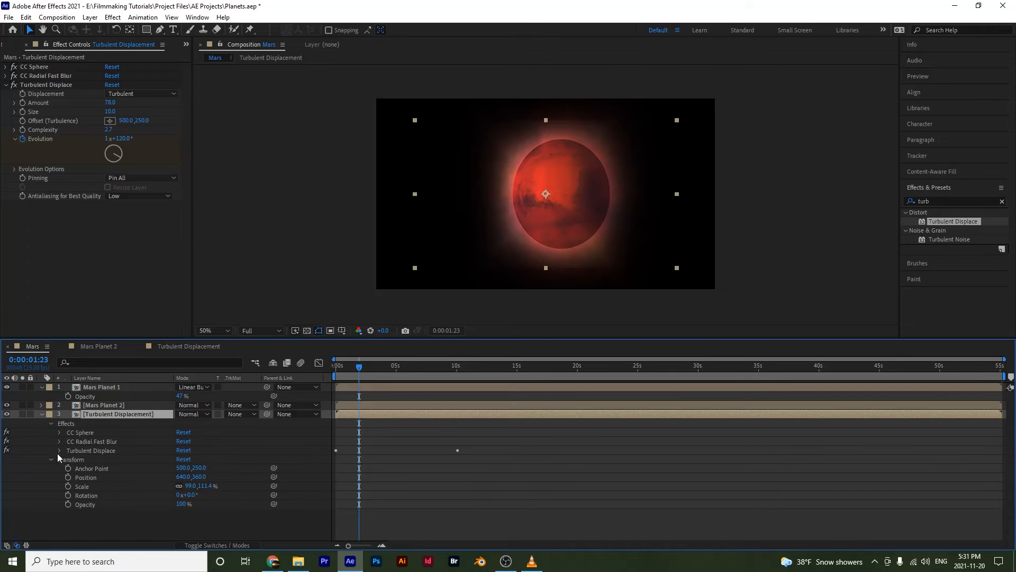
click(59, 432)
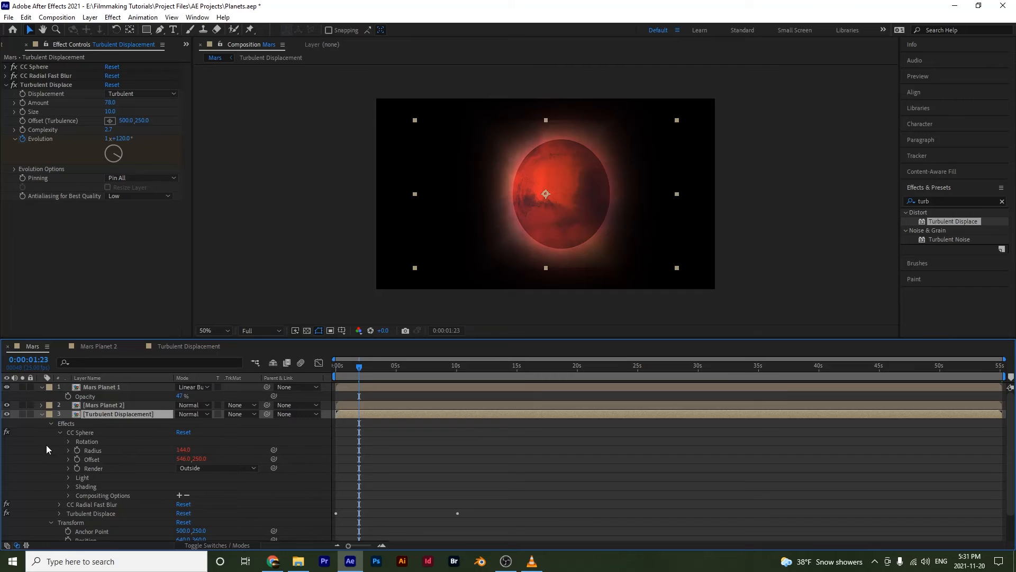
click(98, 450)
text(thisComp.layer("Mars Planet 1").effect("CC Sphere")("Radius"))
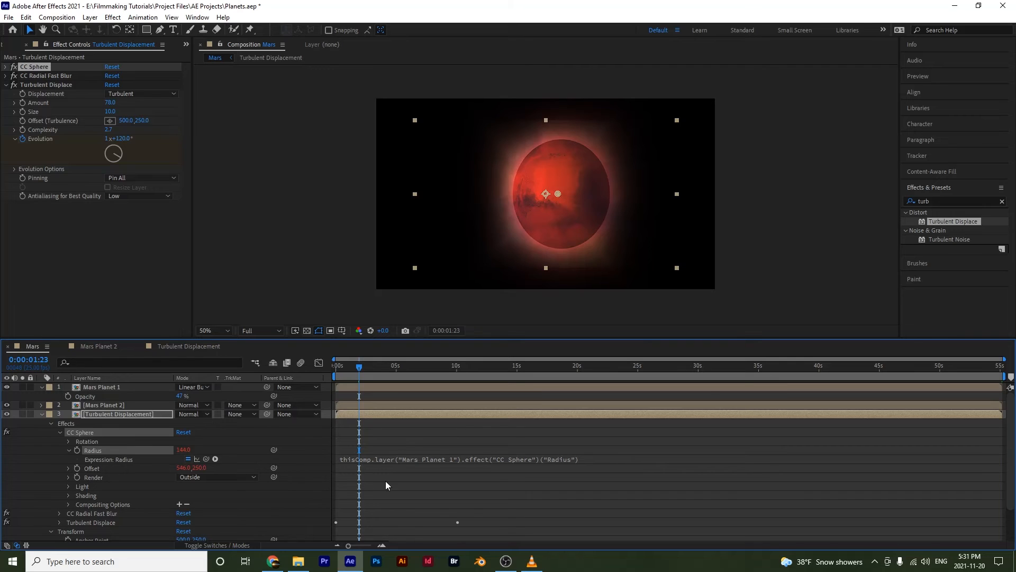
click(577, 460)
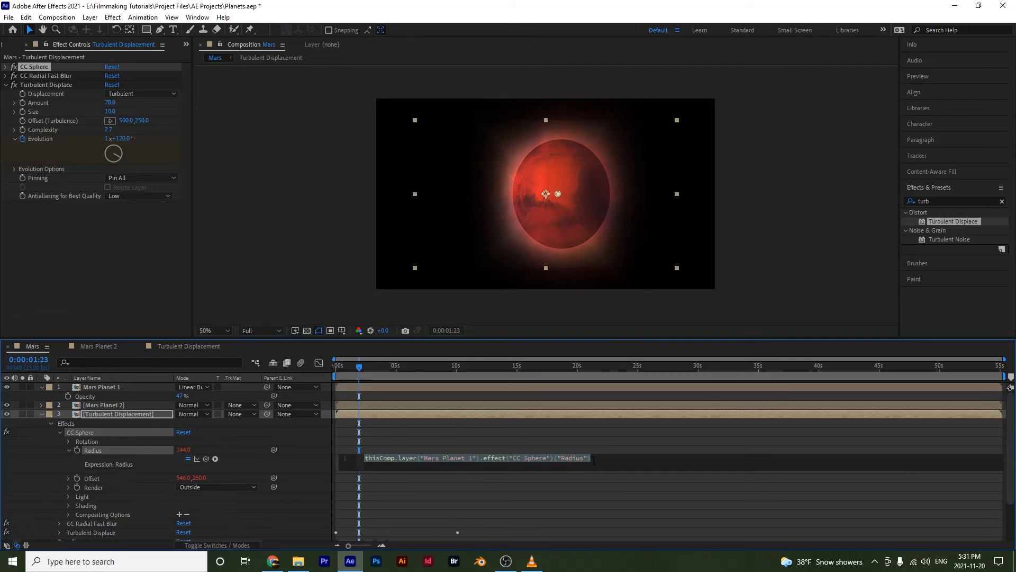
text(=)
text(20)
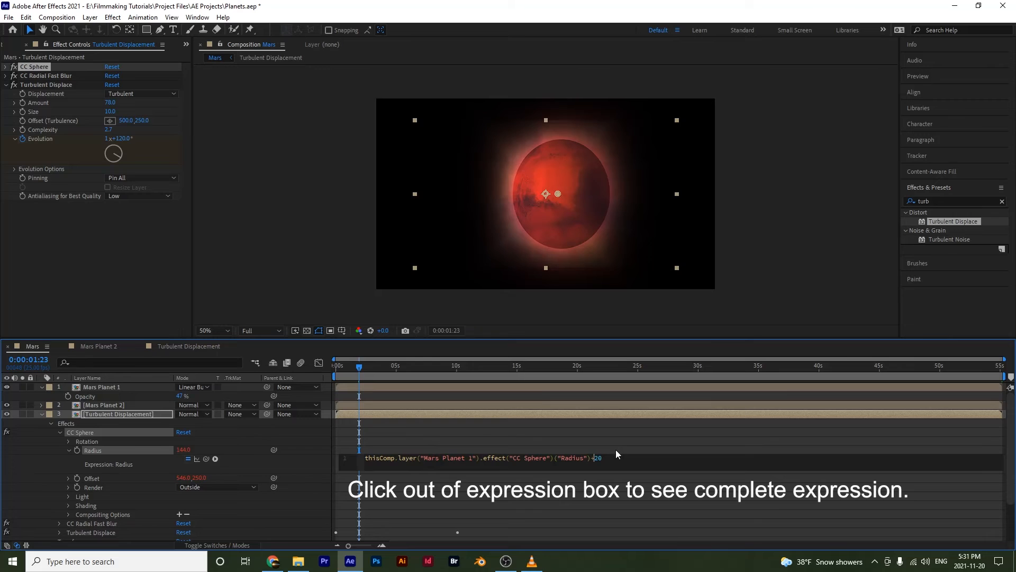
click(618, 491)
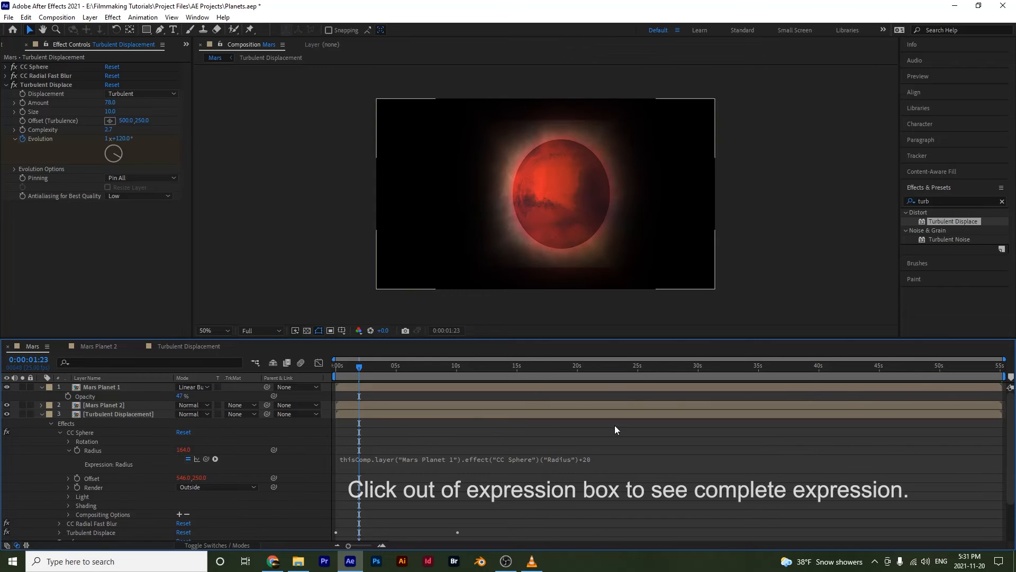
Try an offset of -20 in the CC Sphere Radius expression
click(595, 458)
click(594, 457)
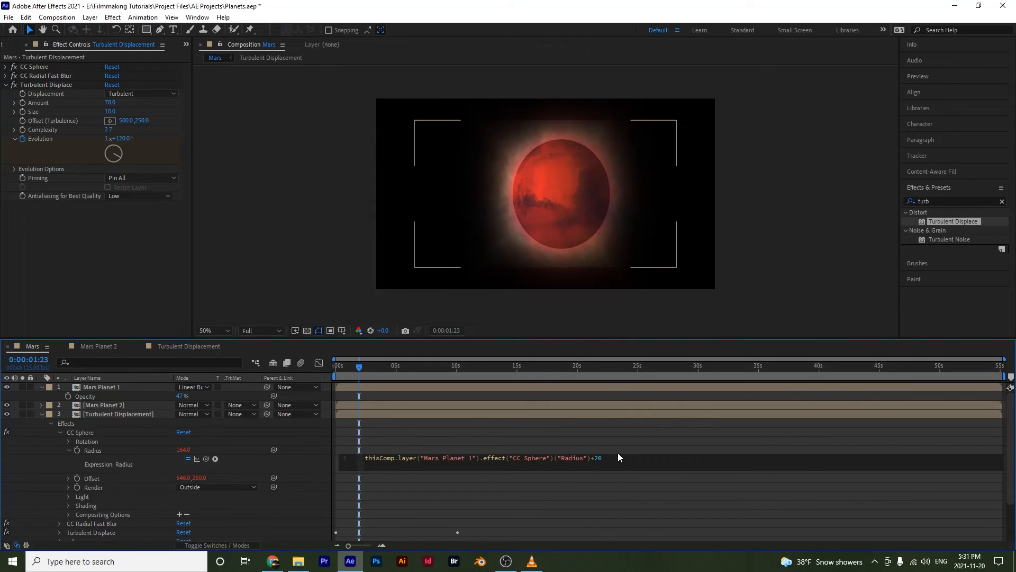
click(610, 491)
Remove the added offset from the Radius expression, leaving only the link to Mars Planet 1's CC Sphere radius
click(592, 460)
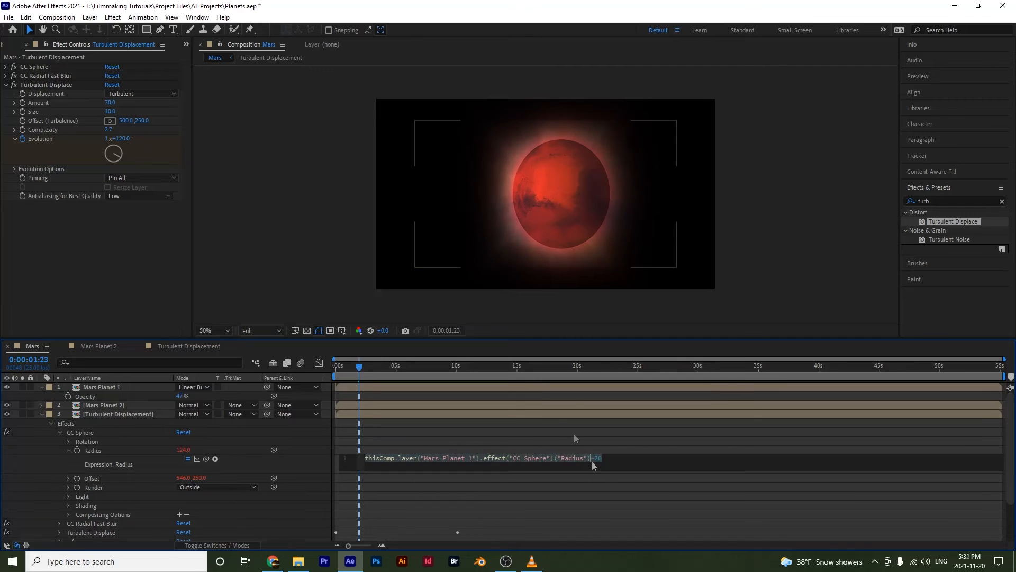
key(BackSpace)
key(BackSpace)
key(BackSpace)
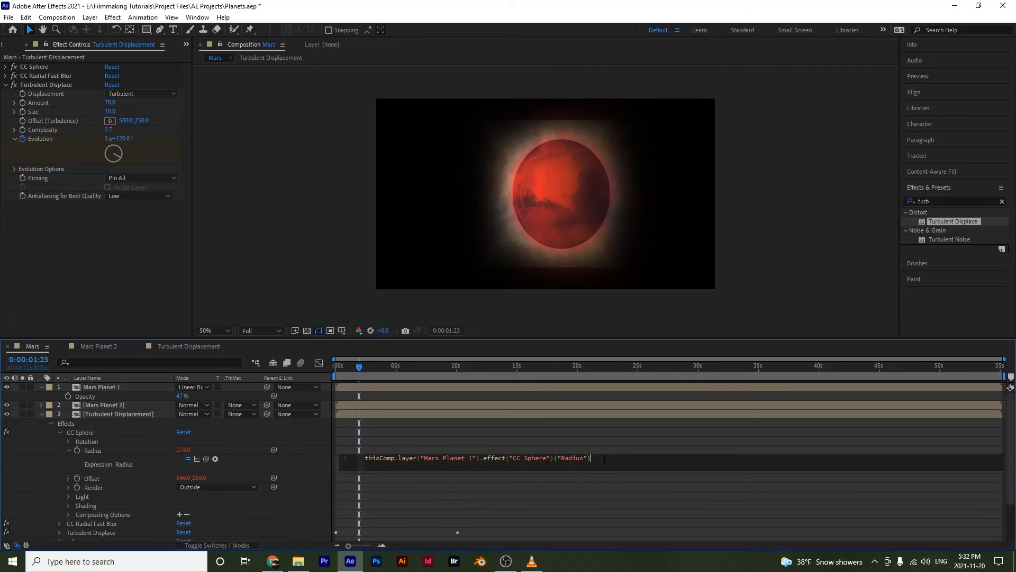
click(52, 450)
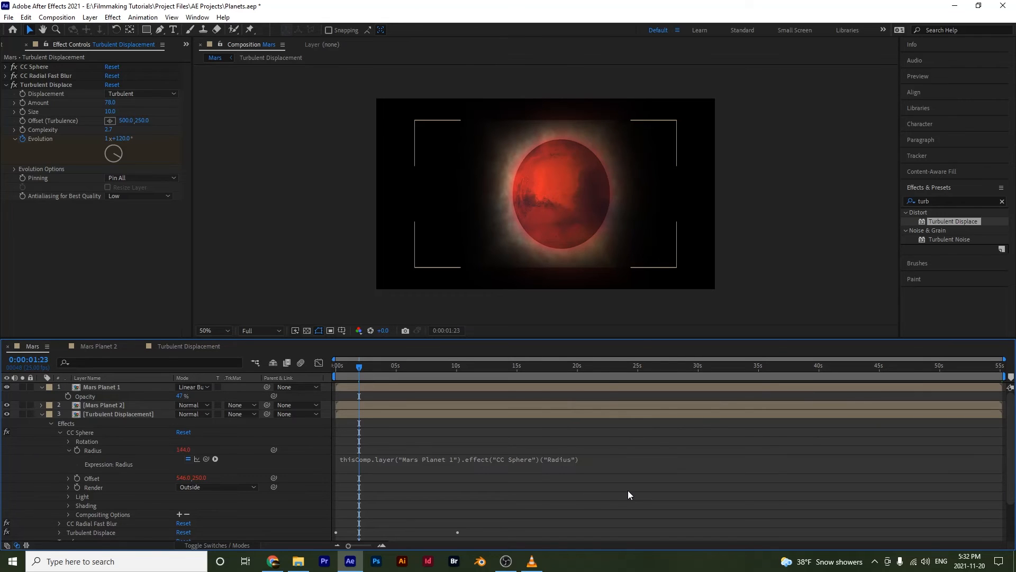
click(554, 260)
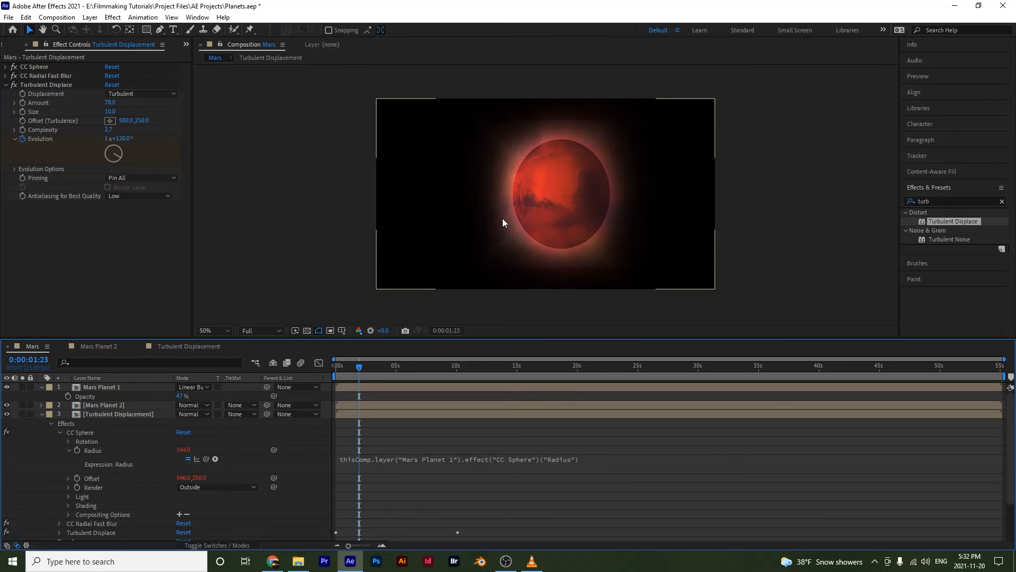
Collapse the Turbulent Displacement layer's properties down to Scale and open its precomposition
click(60, 433)
click(51, 424)
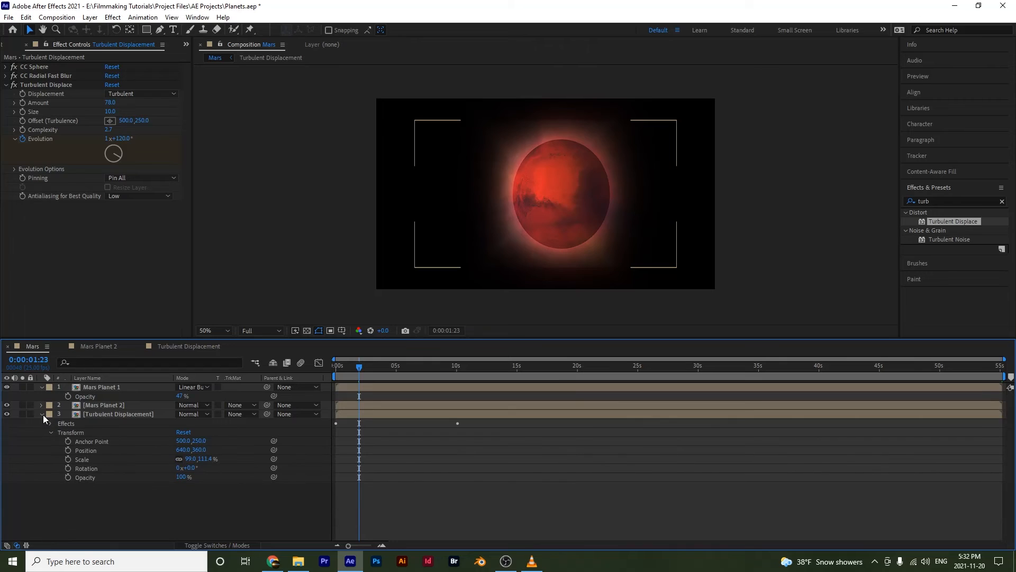
click(43, 415)
click(104, 413)
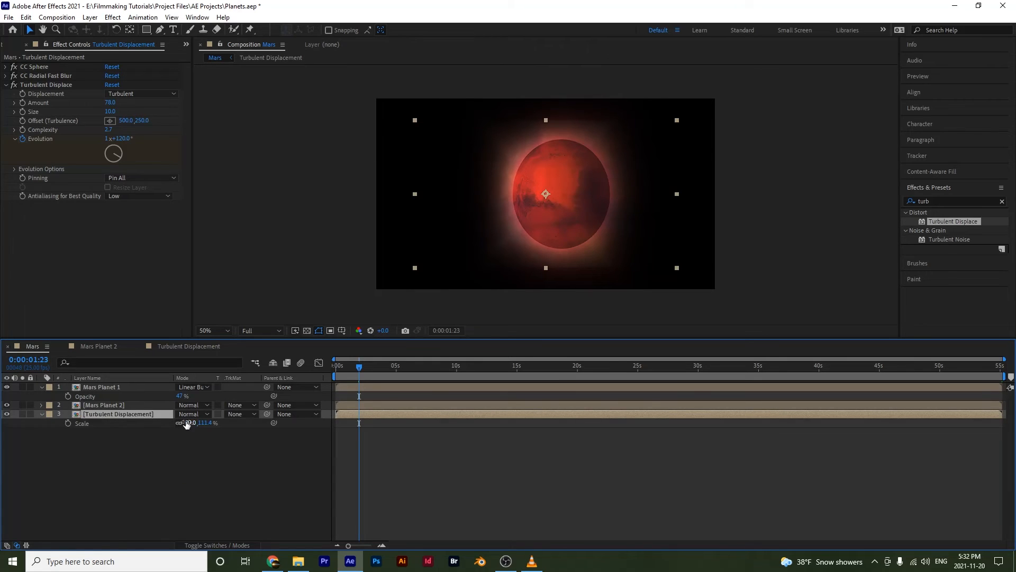
double_click(104, 413)
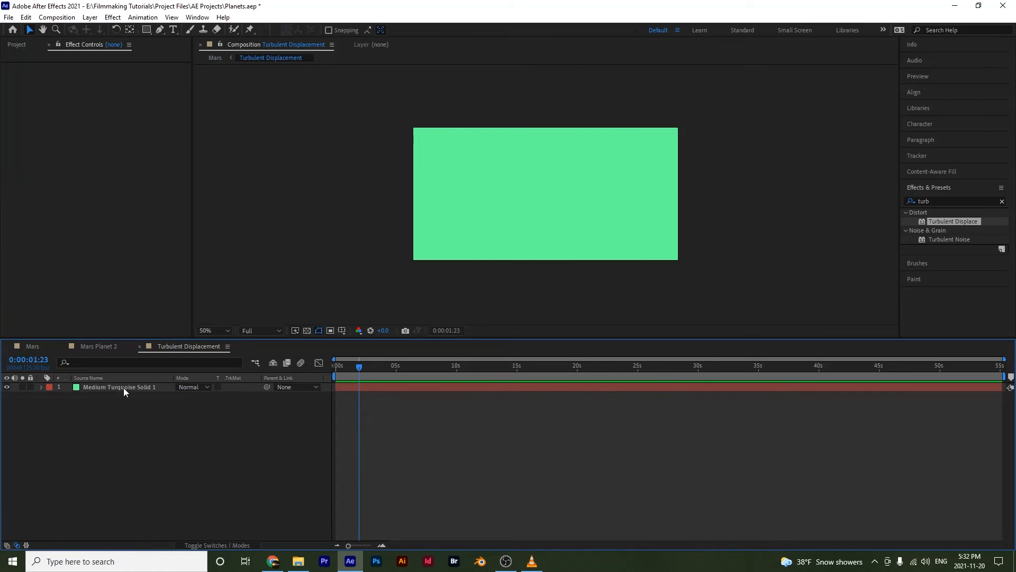
Recolor the solid inside the Turbulent Displacement precomposition to the light blue 649EFE
click(90, 386)
click(89, 17)
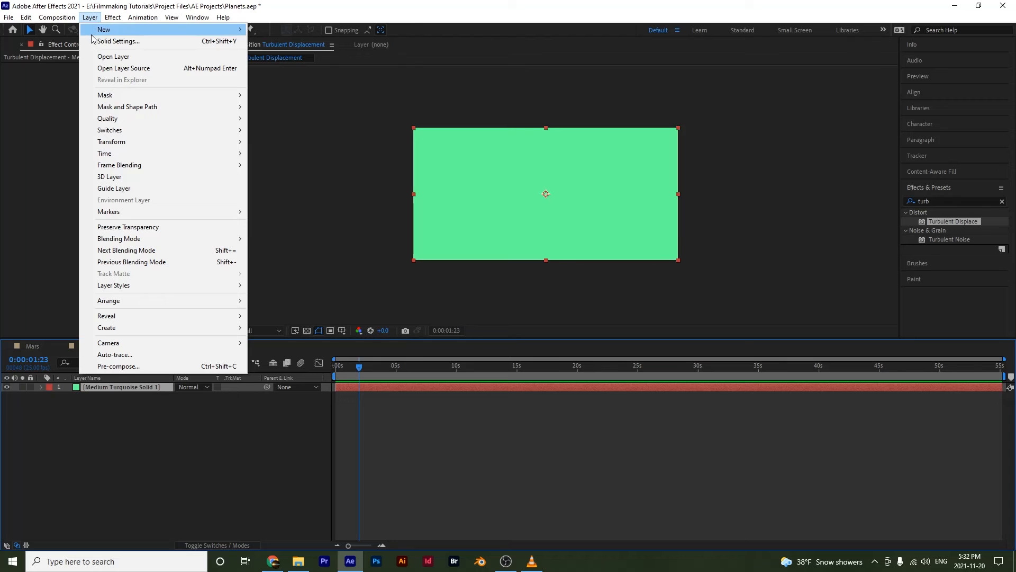
click(98, 42)
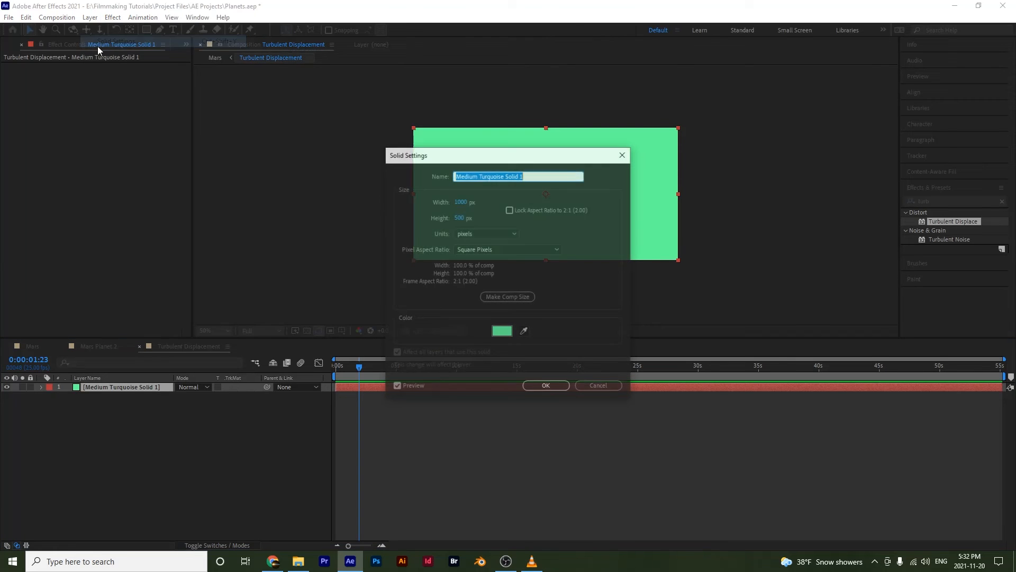
click(503, 332)
drag(726, 364, 730, 349)
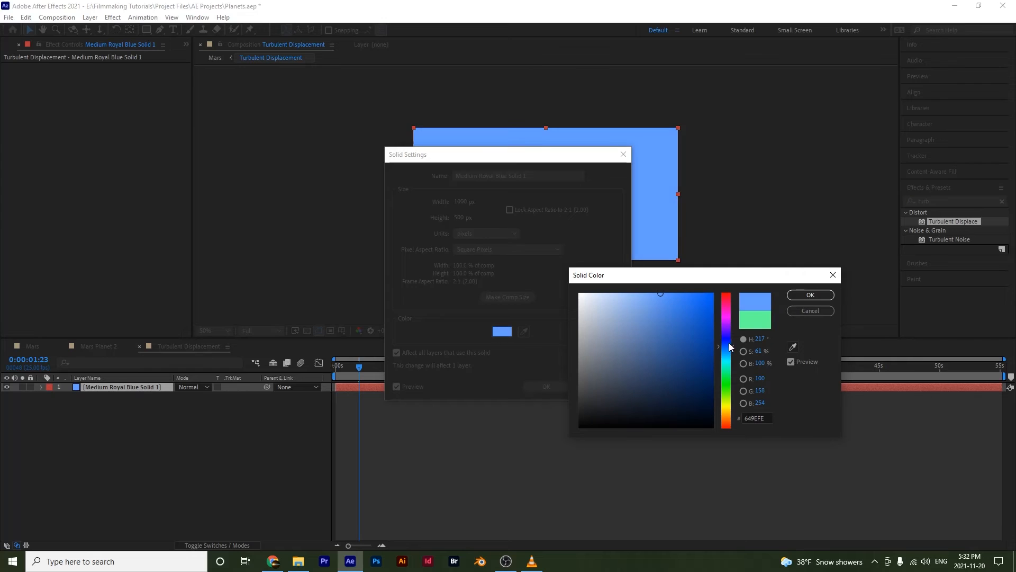
click(801, 295)
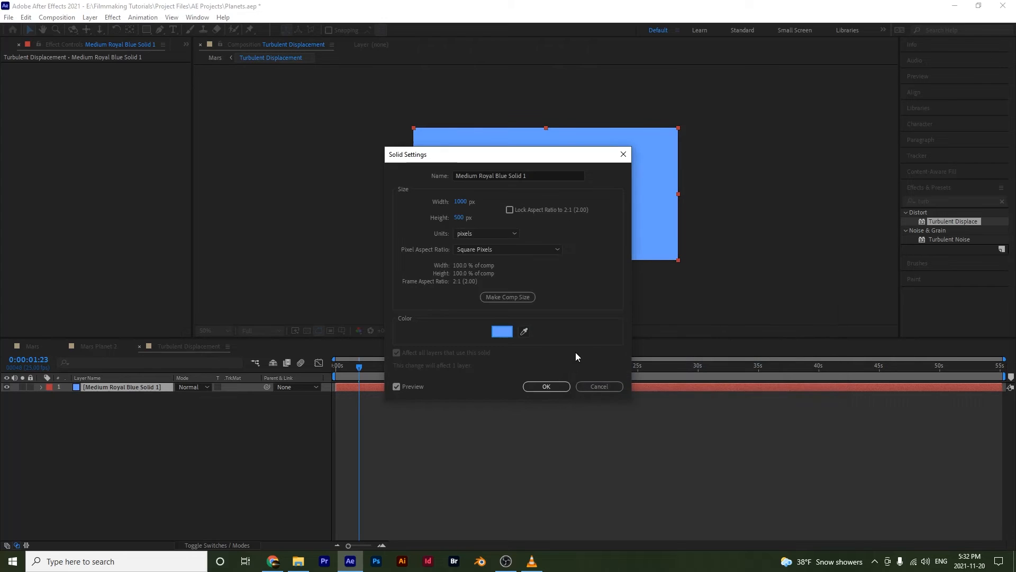
click(546, 386)
Back in the Mars composition, scale the Turbulent Displacement layer to 101.0, 113.6% and preview the atmosphere animation
click(33, 347)
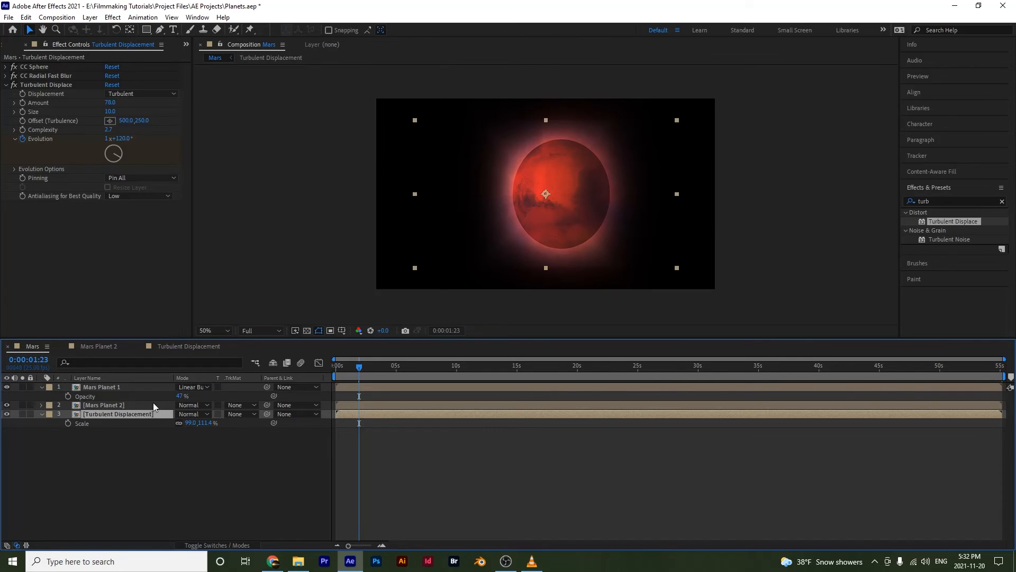
mouse_move(194, 423)
mouse_down()
mouse_move(217, 423)
mouse_move(193, 426)
mouse_up()
key(space)
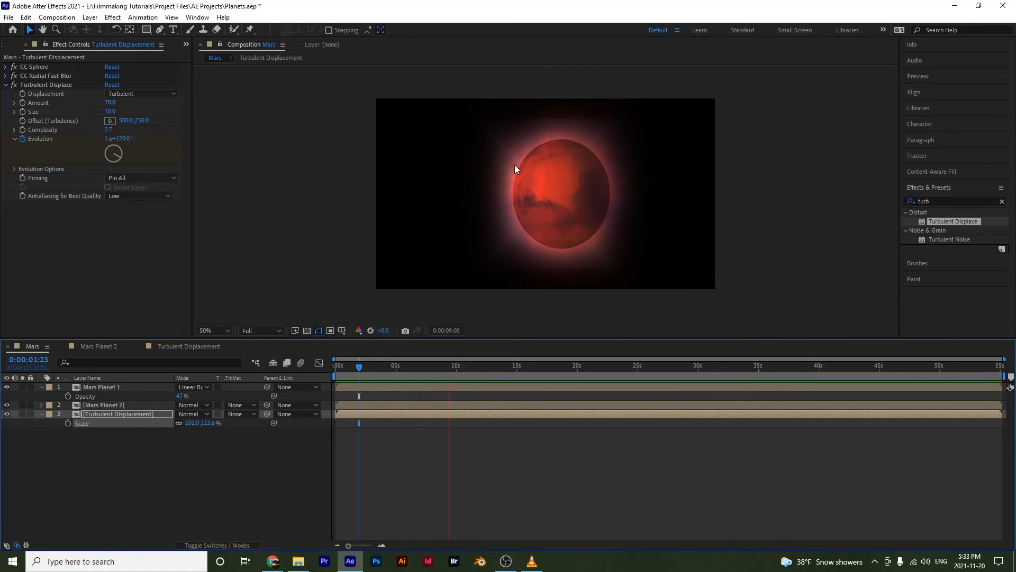
drag(360, 367, 389, 369)
scroll(554, 229, up, 1)
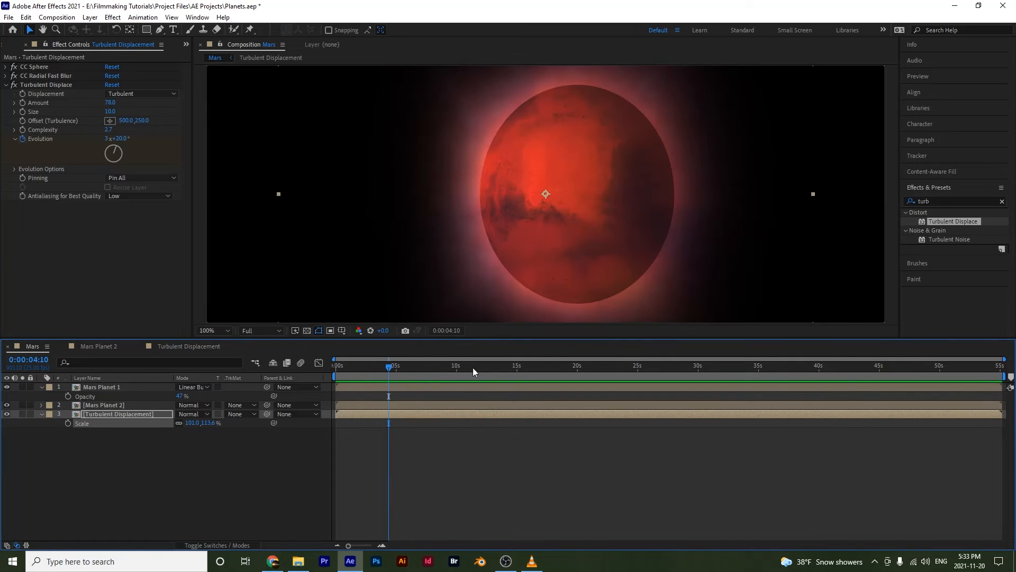
click(423, 459)
key(space)
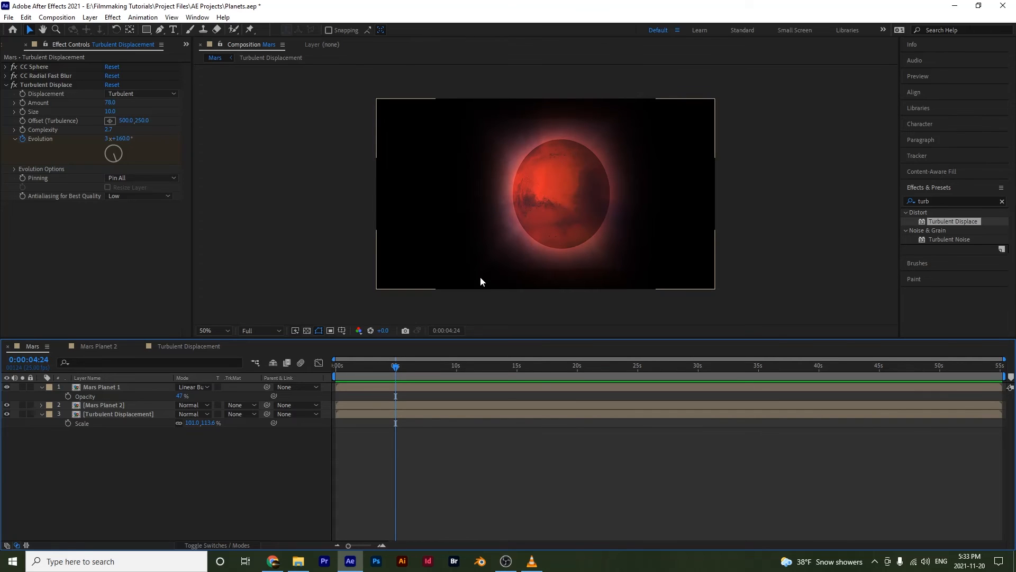
Parent the Turbulent Displacement and Mars Planet 2 layers to Mars Planet 1
click(112, 414)
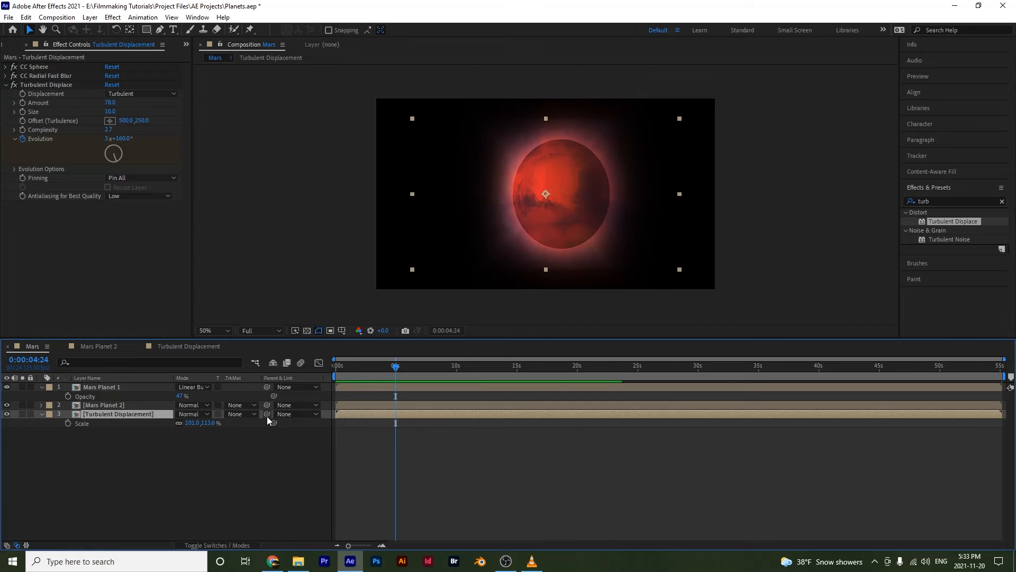
drag(267, 415, 123, 391)
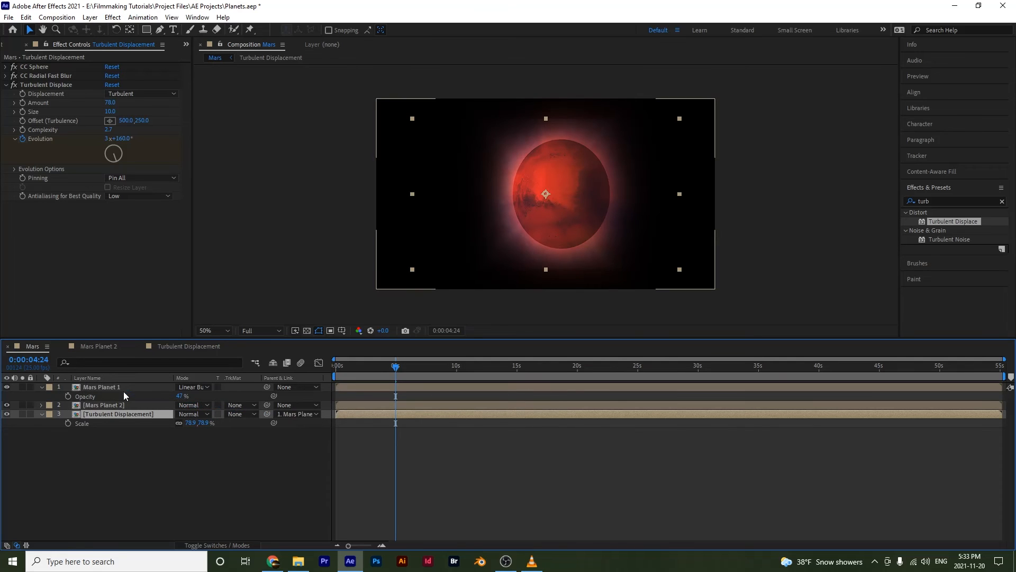
click(125, 404)
drag(267, 405, 112, 389)
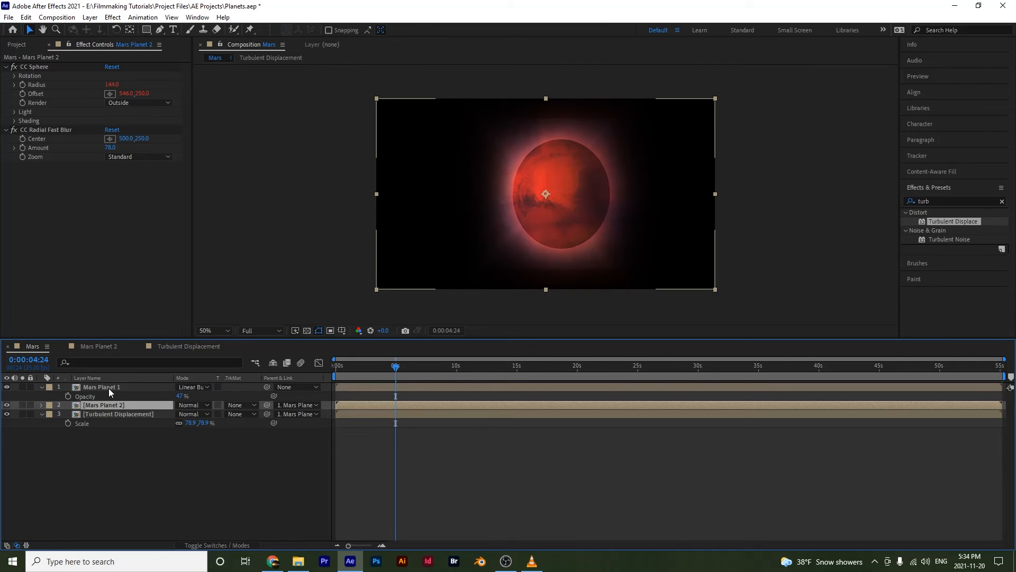
At 0:00:10:00, move the Mars Planet 1 layer toward the frame's lower-right corner, to about 1042, 500
click(112, 387)
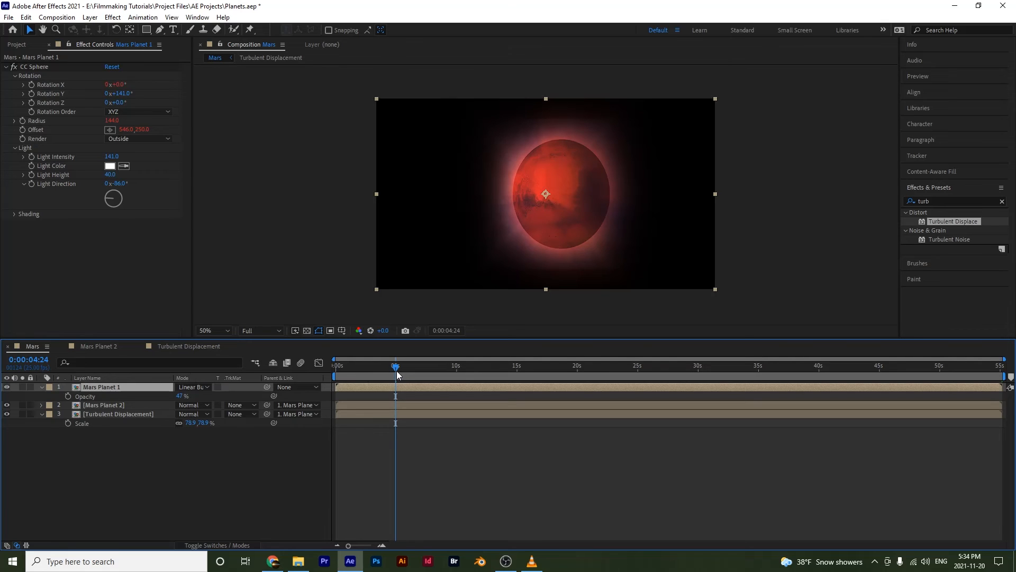
drag(398, 375, 458, 377)
drag(576, 220, 673, 248)
key(Return)
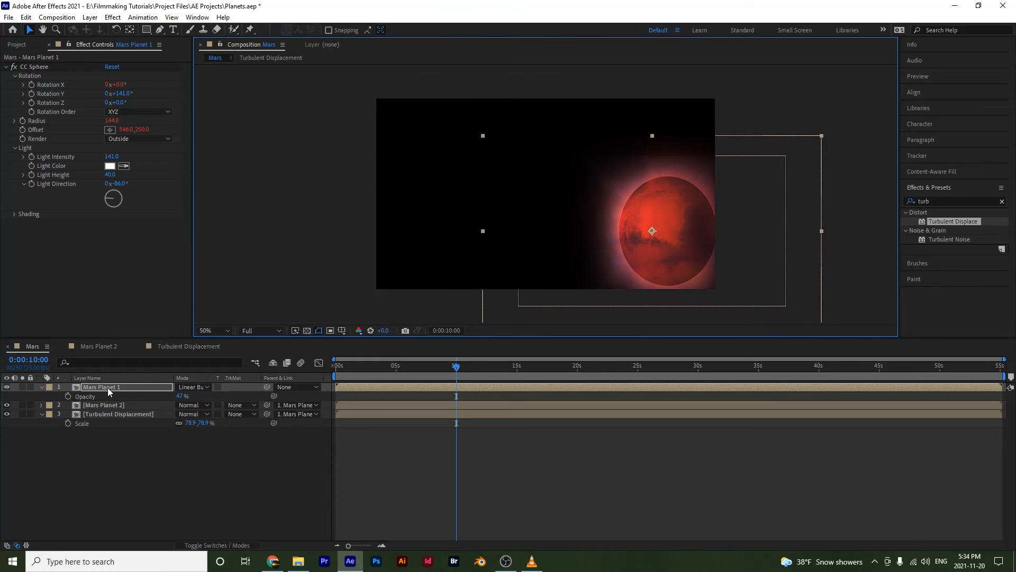
Scale Mars Planet 1 to 203.0, 228.4%, move it to 940, 418, and start position and scale keyframes at 0:00:10:00
key(shift+s)
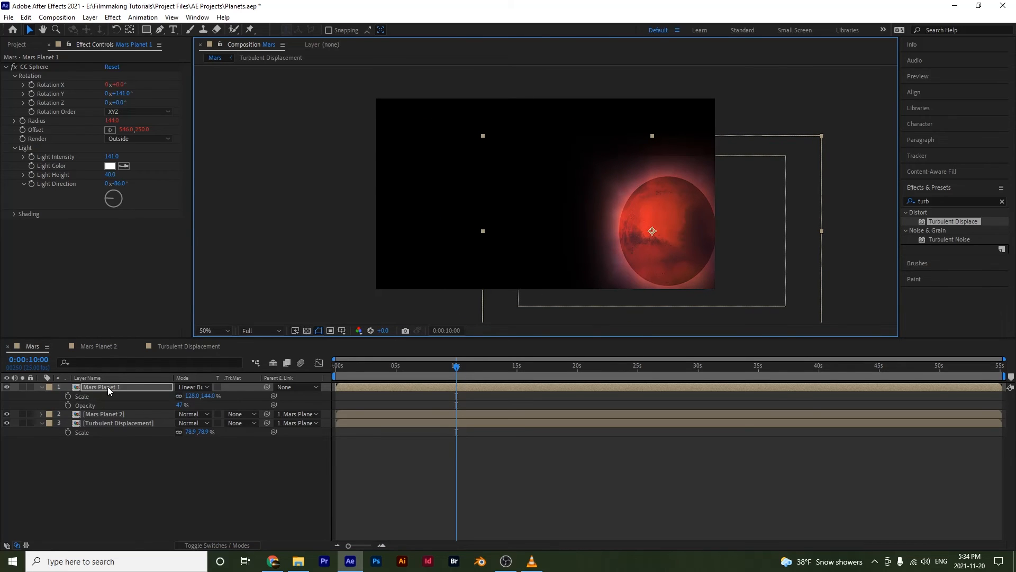
key(shift+p)
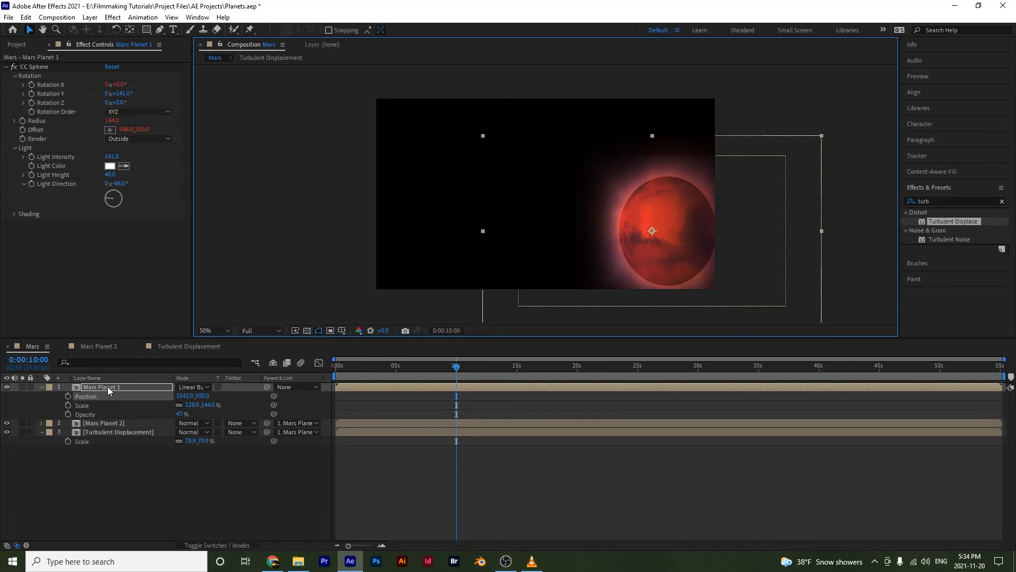
drag(197, 405, 236, 405)
drag(690, 266, 665, 247)
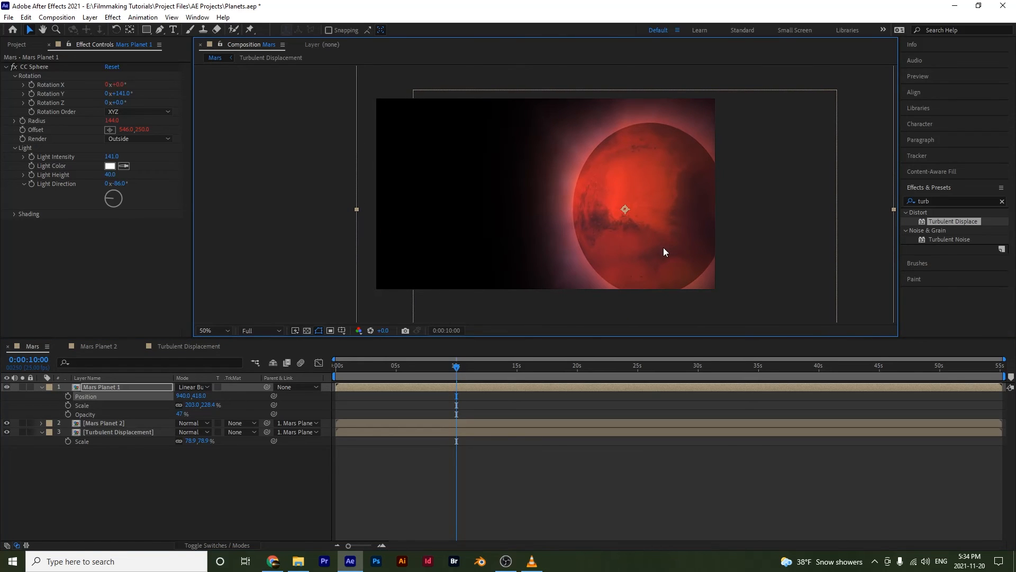
click(67, 405)
click(68, 396)
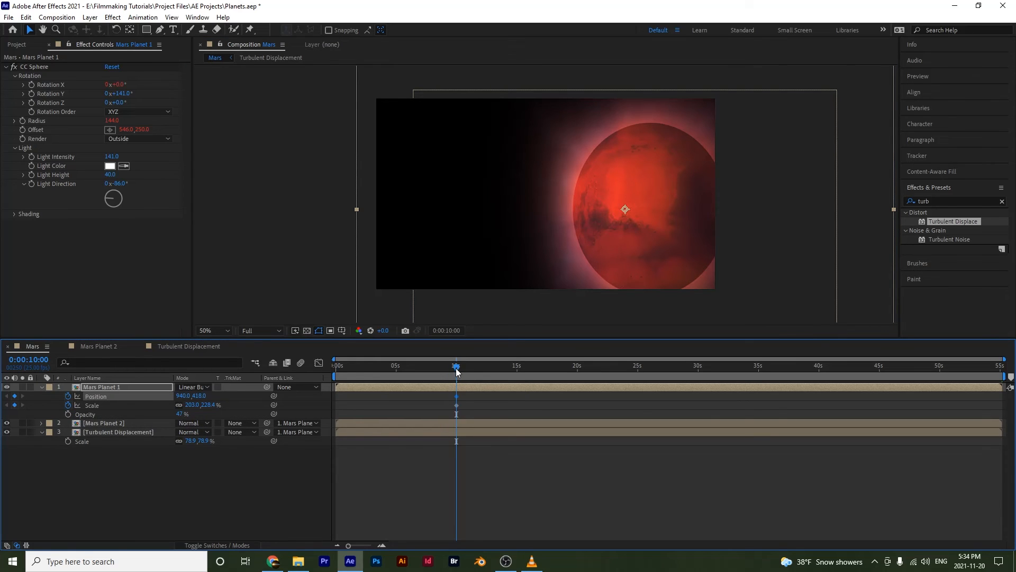
At 0:00:00:00, keyframe Mars Planet 1 beyond the frame's left edge at -160, 276 with a scale of 54.0, 60.8%
drag(457, 370, 336, 367)
drag(636, 245, 323, 206)
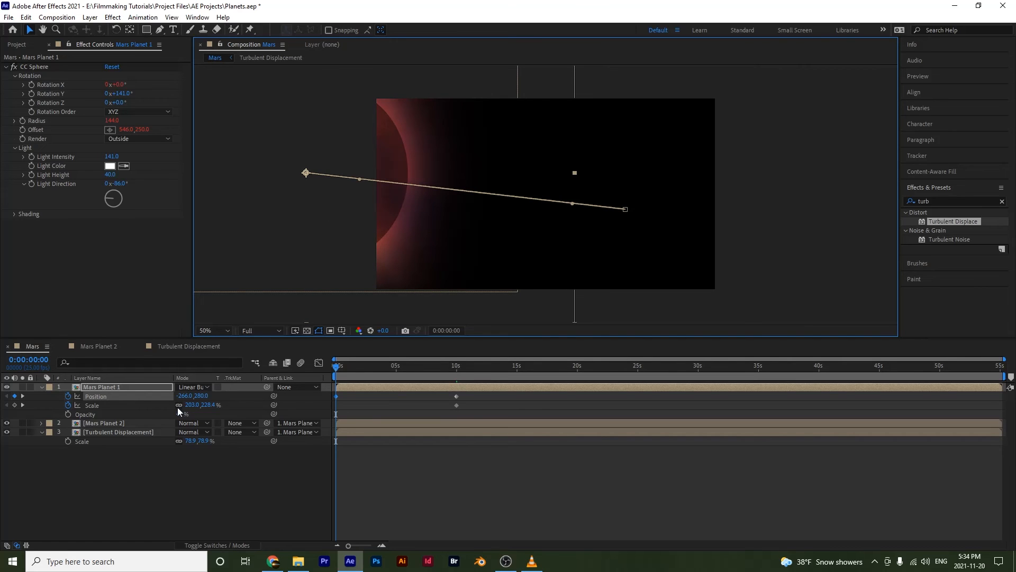
drag(193, 405, 123, 411)
drag(302, 199, 340, 195)
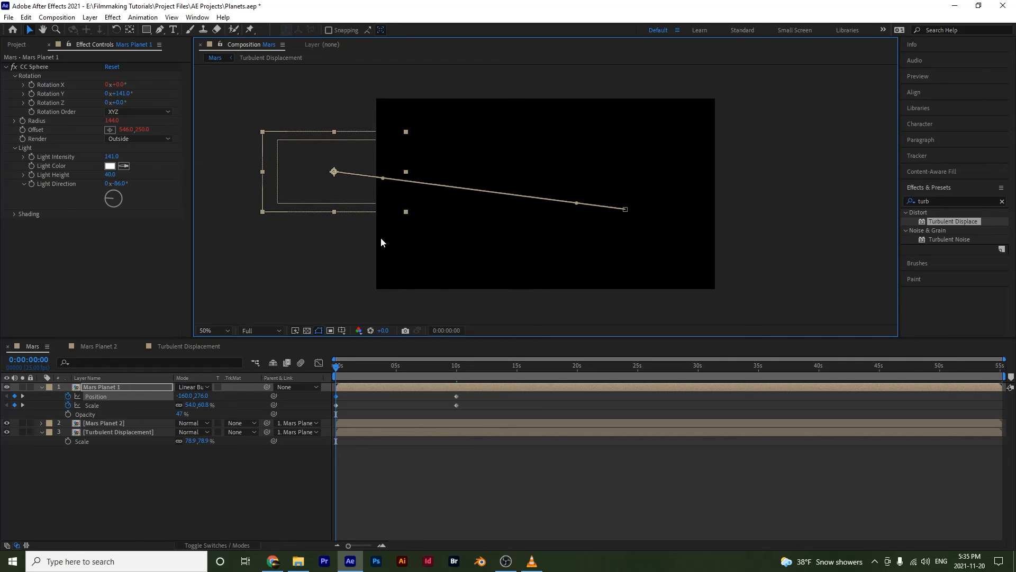
Bend Mars Planet 1's motion path into a gentle S-curve and apply Easy Ease to its position and scale keyframes
drag(384, 178, 382, 198)
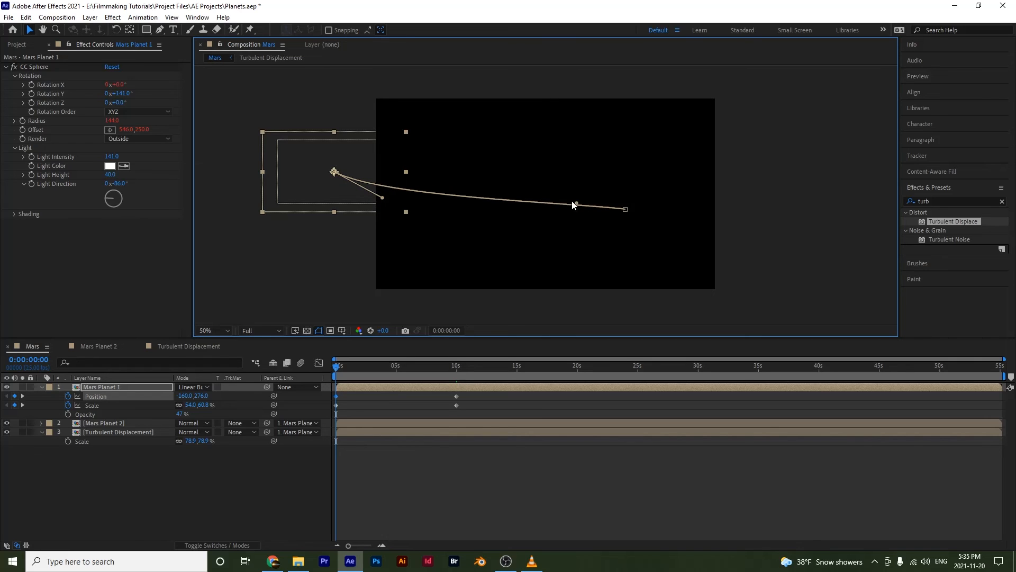
drag(577, 203, 586, 173)
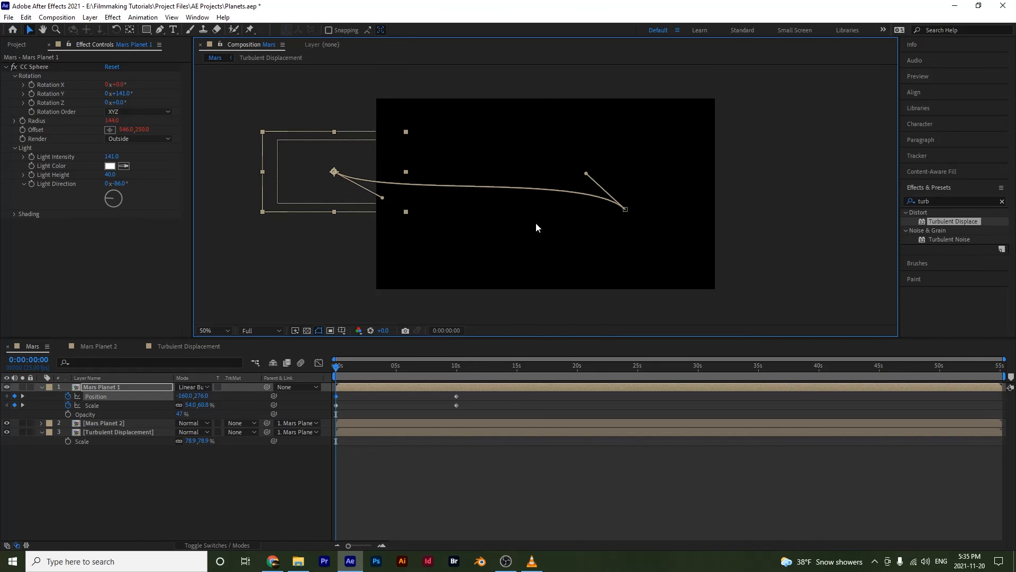
drag(476, 405, 285, 375)
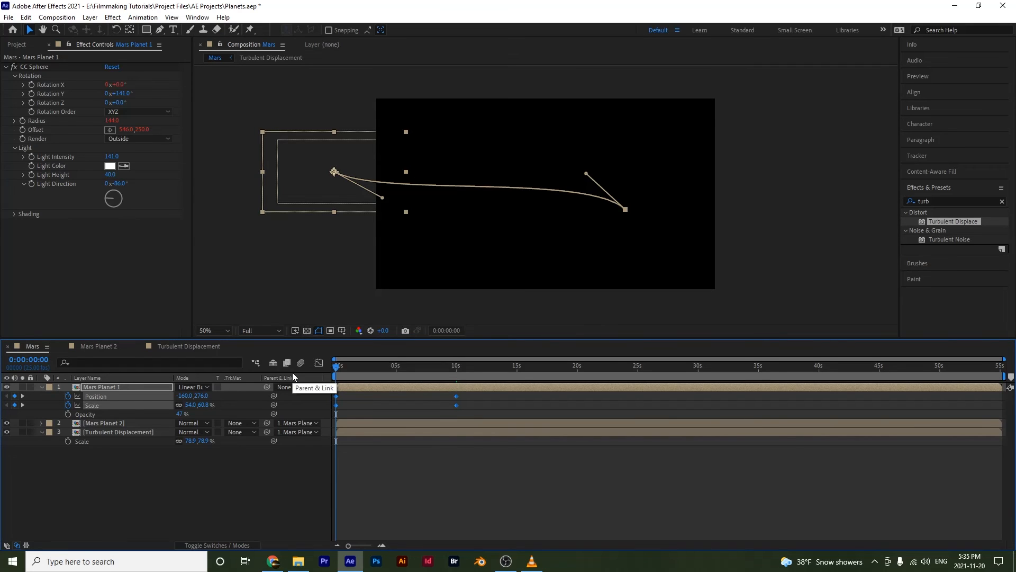
key(F9)
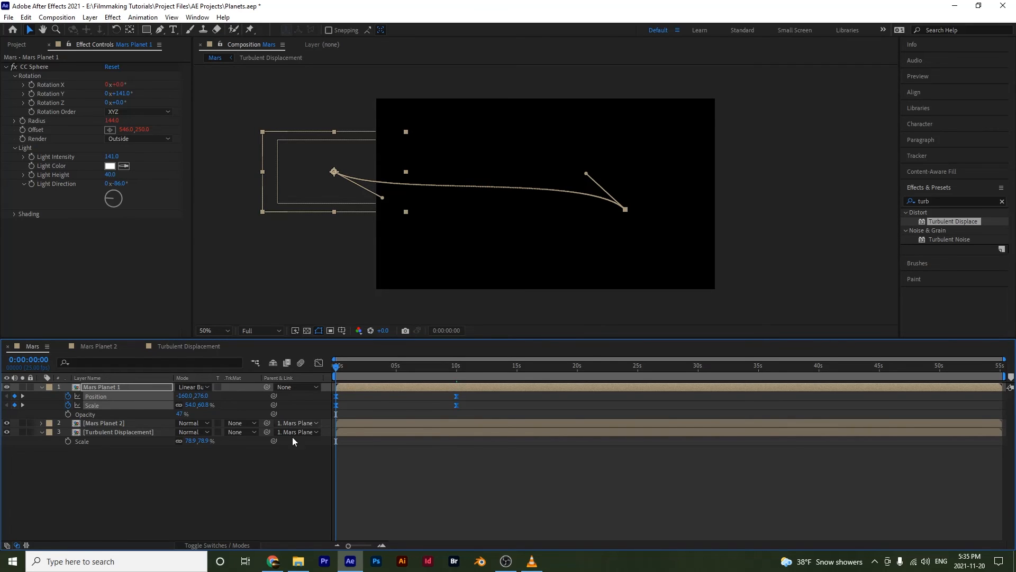
Preview the planet's eased movement across the frame
click(301, 494)
key(space)
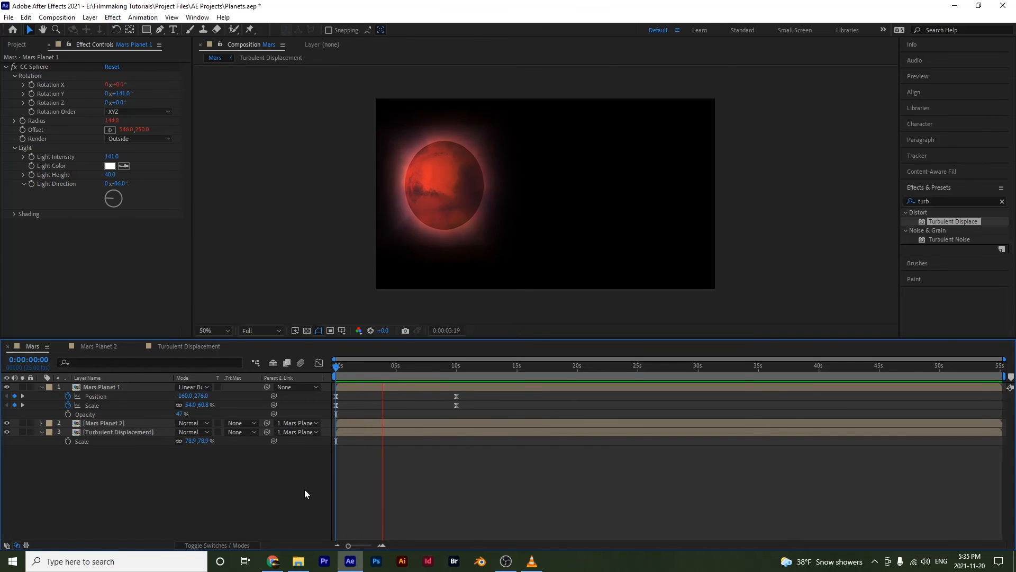
key(space)
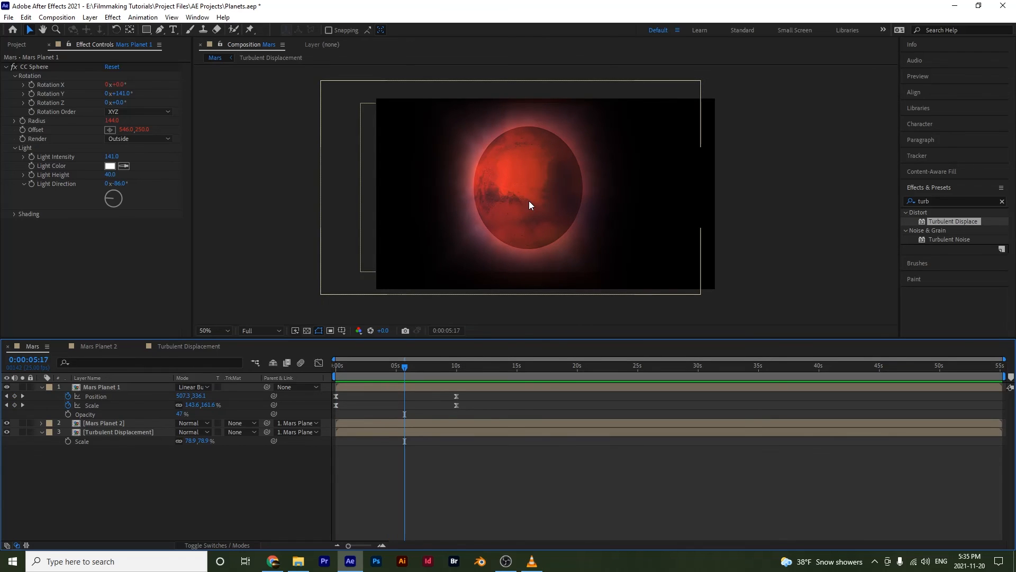
key(space)
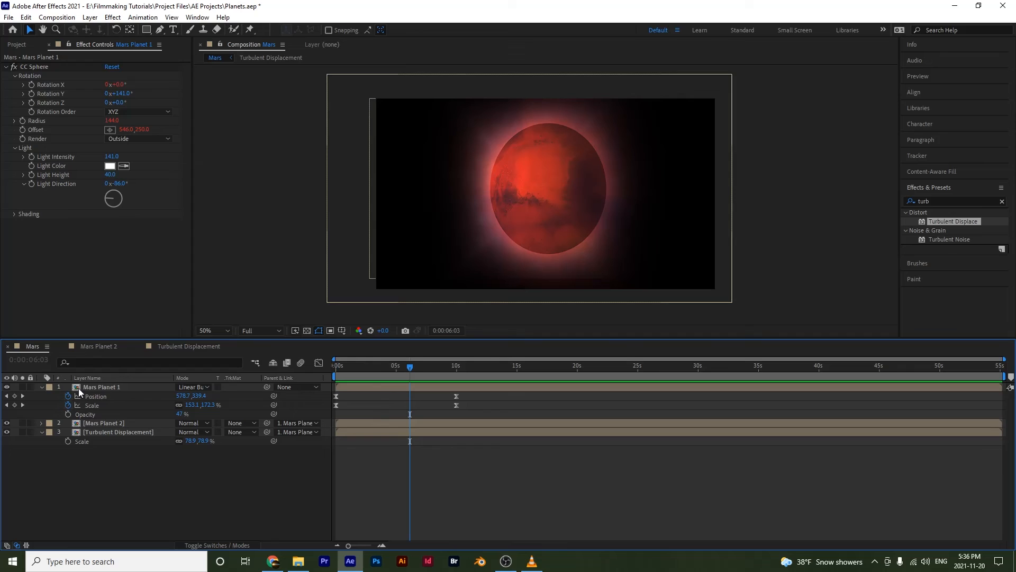
Start a CC Sphere Rotation Y keyframe on Mars Planet 1 at 0:00:00:00
click(92, 385)
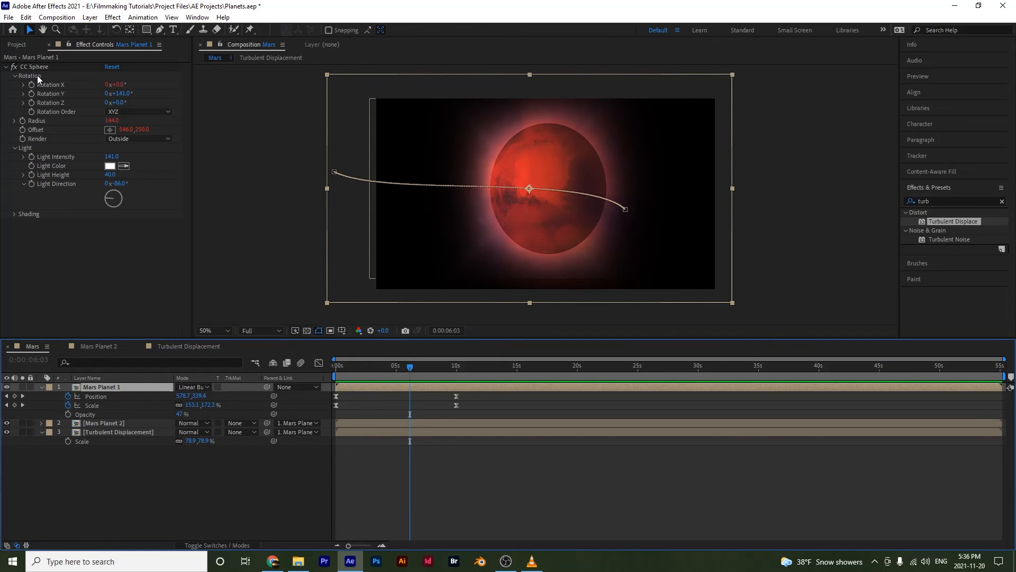
drag(456, 368, 224, 215)
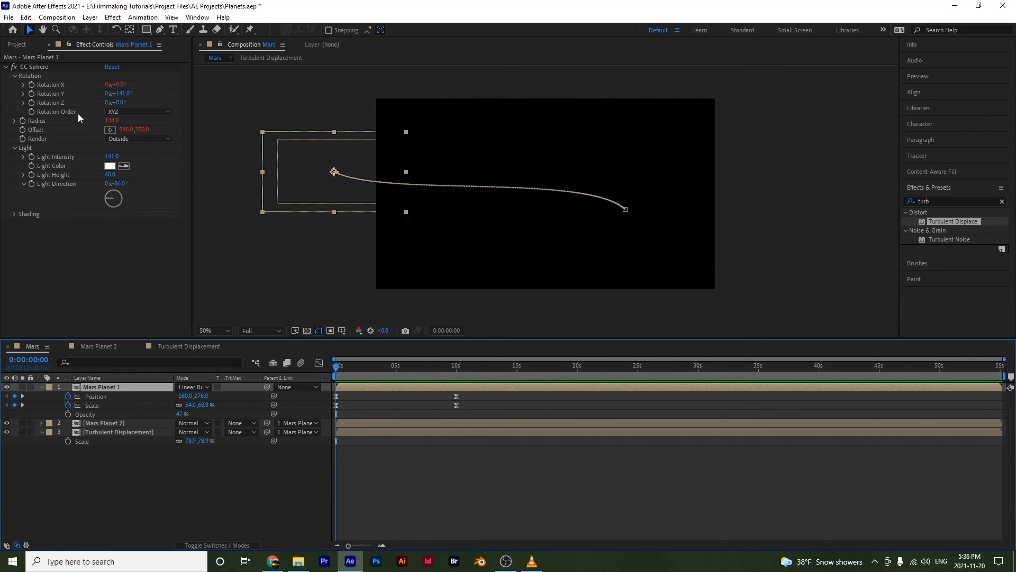
click(34, 94)
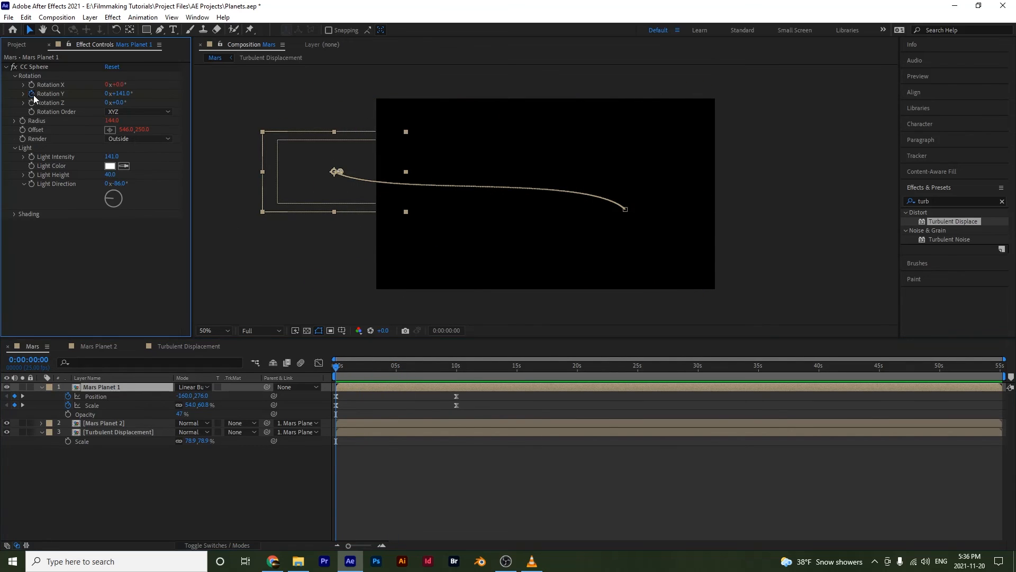
At 0:00:10:00, set Mars Planet 1's CC Sphere Rotation Y to 14x+234.0°
click(454, 367)
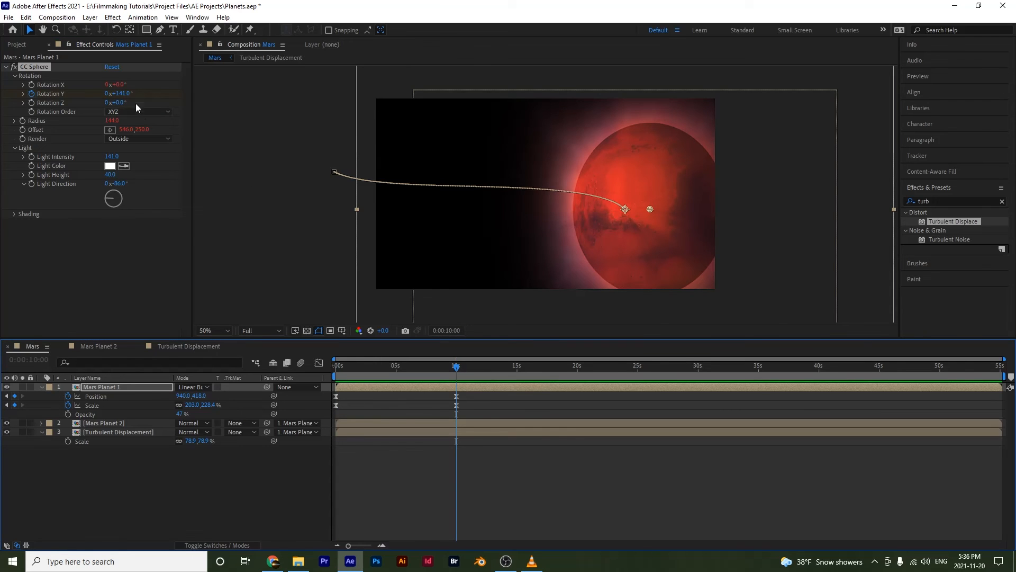
drag(124, 96, 1014, 104)
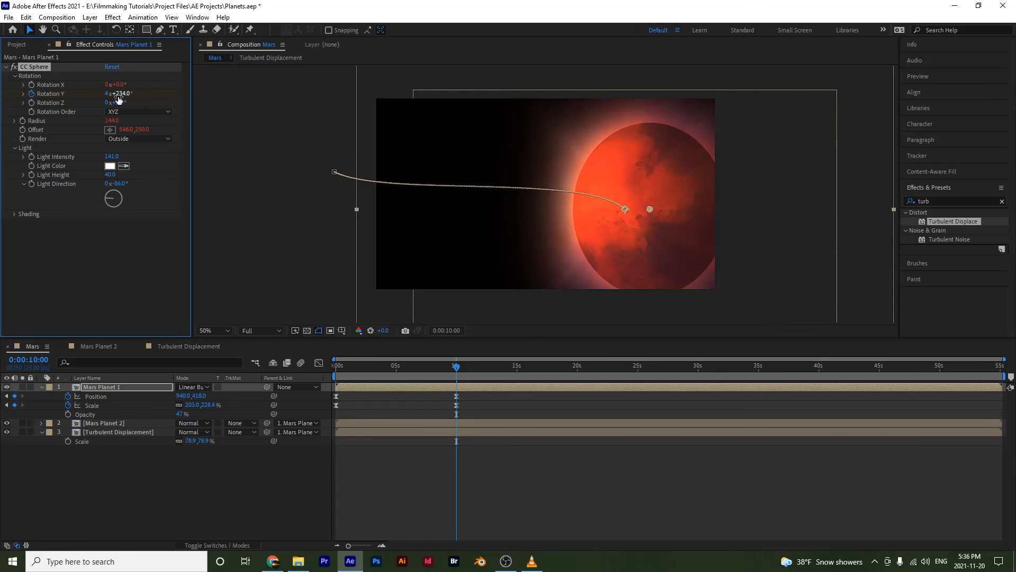
drag(106, 94, 111, 95)
drag(118, 102, 217, 103)
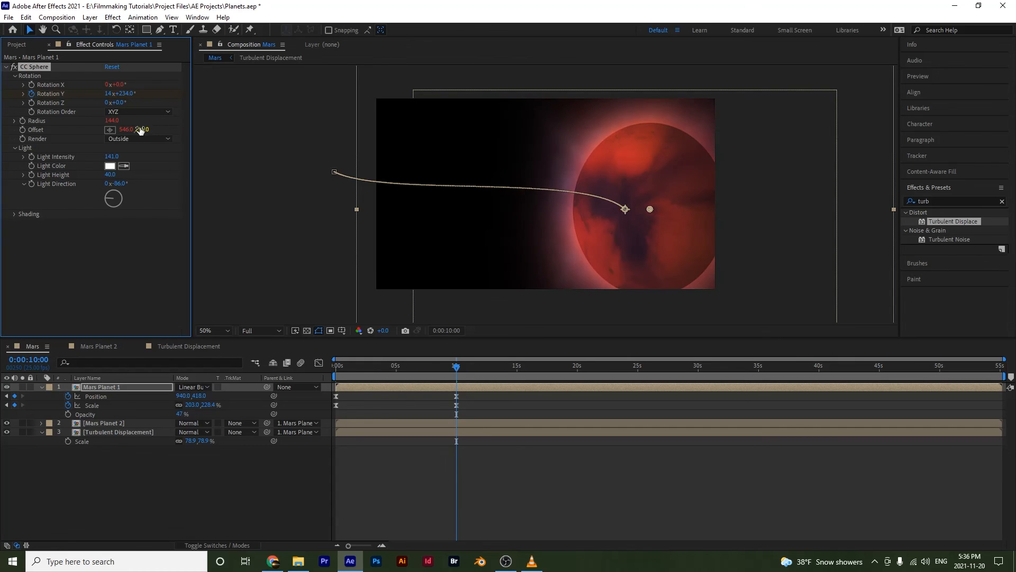
key(ctrl+z)
drag(124, 84, 97, 90)
key(ctrl+z)
key(ctrl+z)
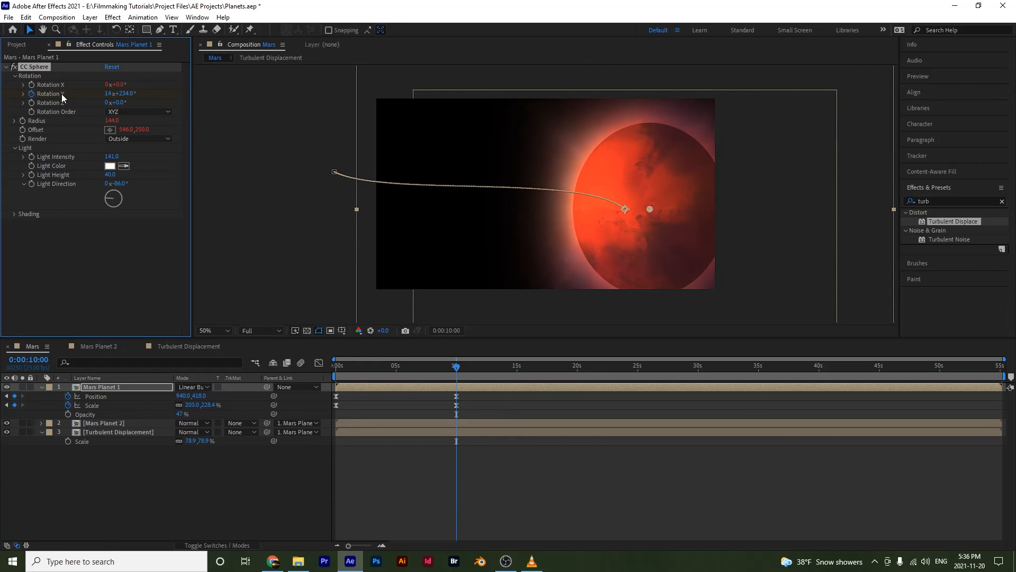
Preview Mars Planet 1's rotation together with its movement and growth across the frame
click(392, 492)
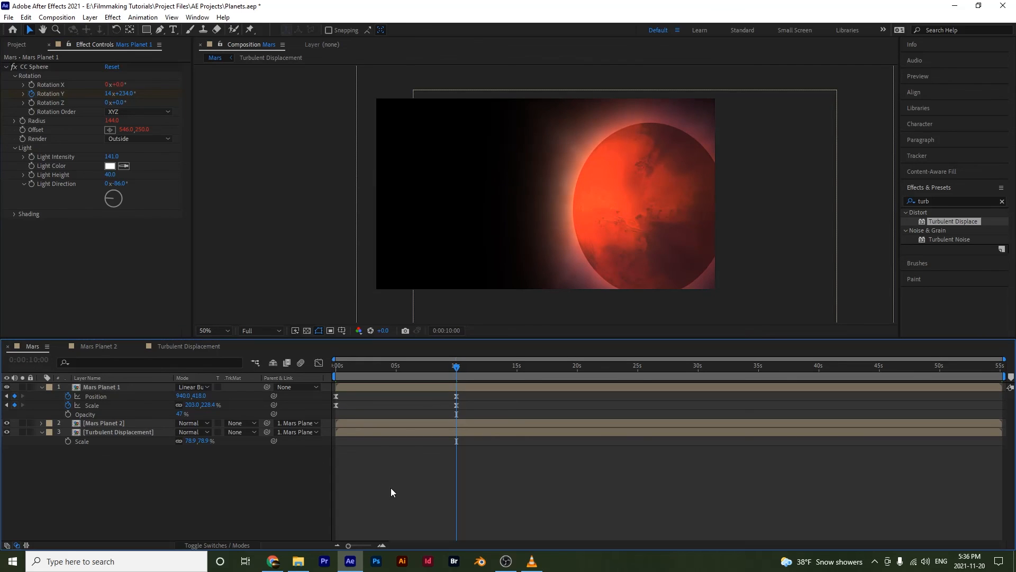
key(space)
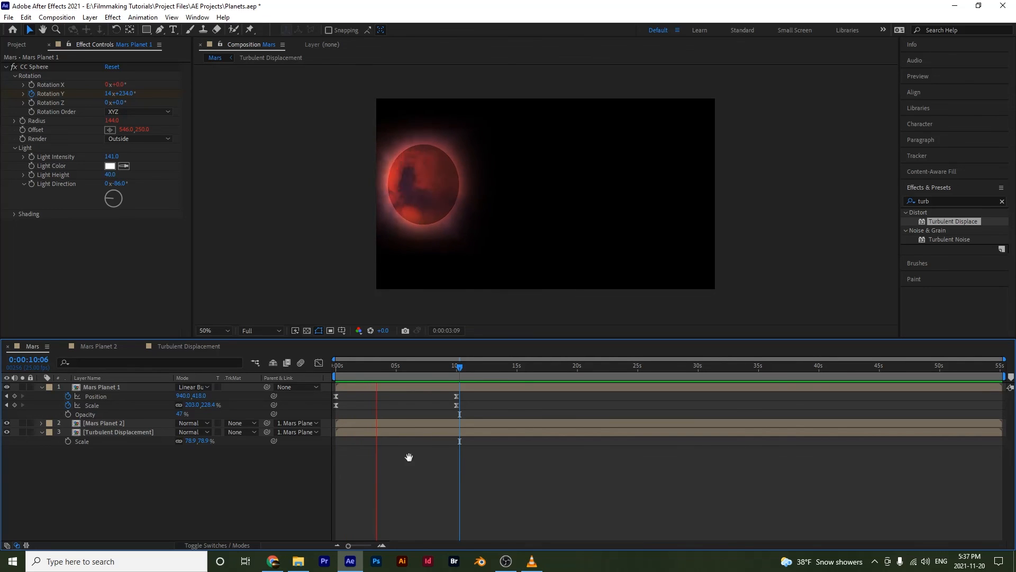
key(space)
Reveal Mars Planet 1's keyframed properties and set its CC Sphere Rotation Y keyframe at 0:00:10:00 to 7x+185.0°
click(452, 371)
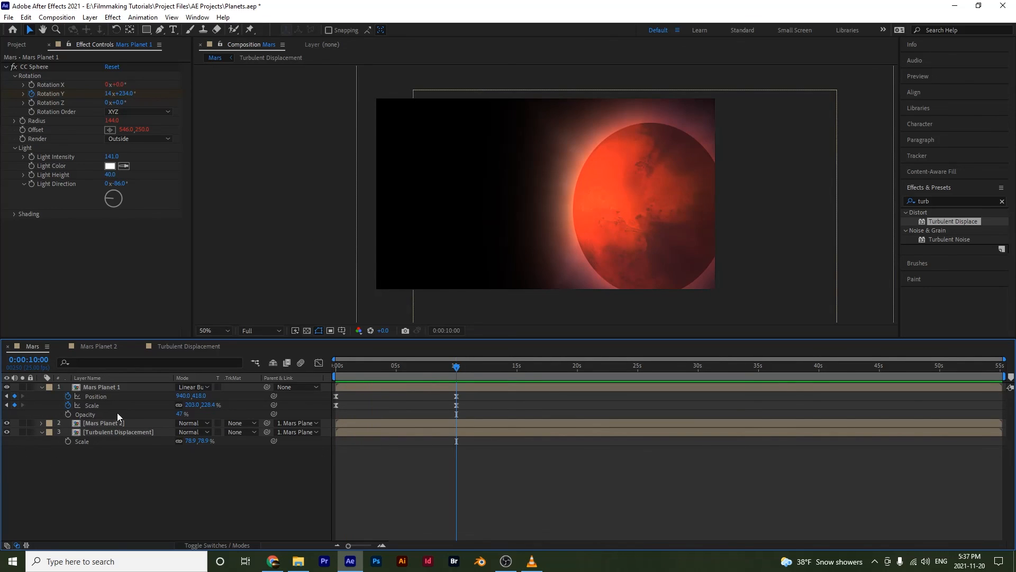
click(99, 386)
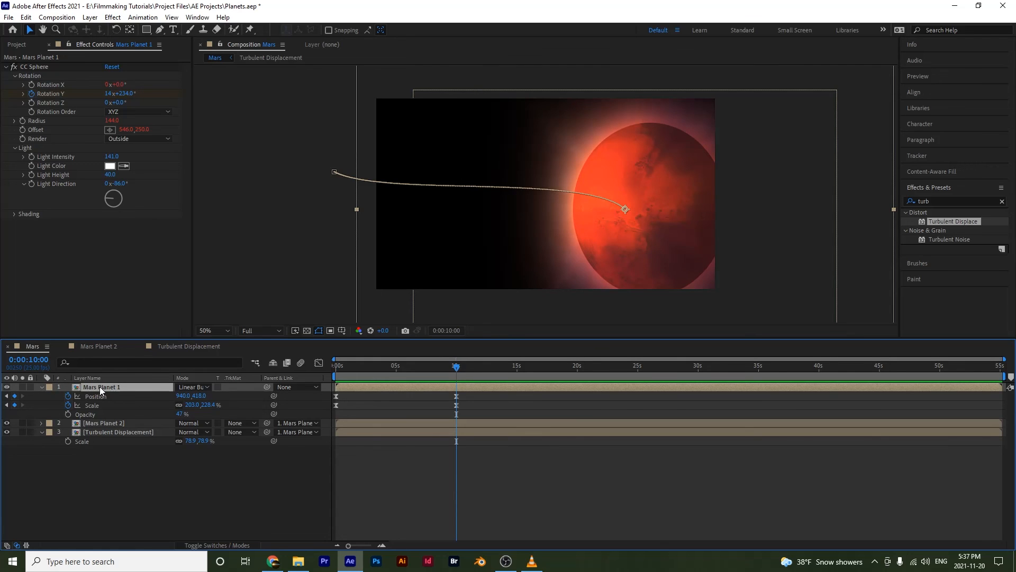
key(u)
click(113, 406)
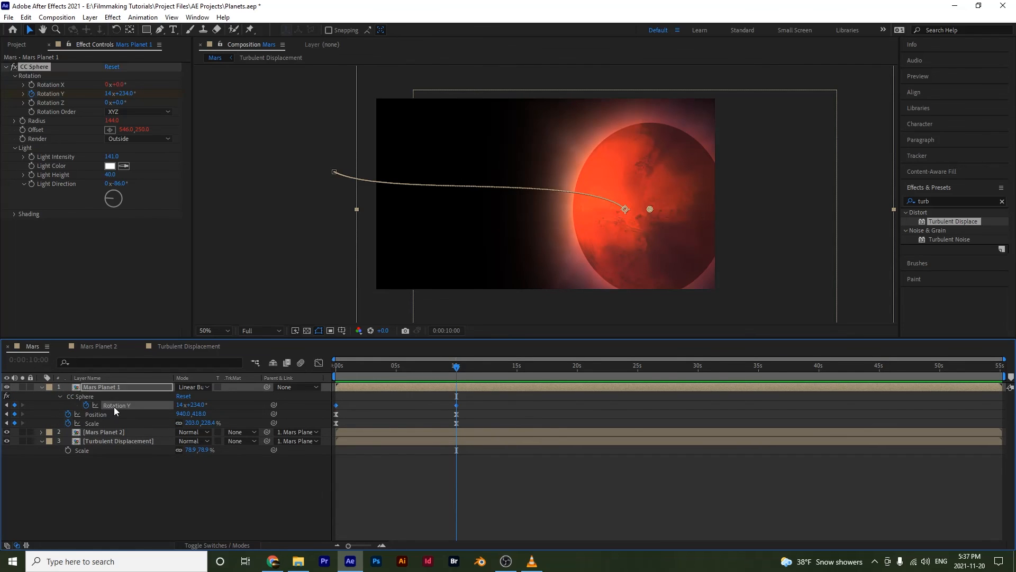
click(455, 405)
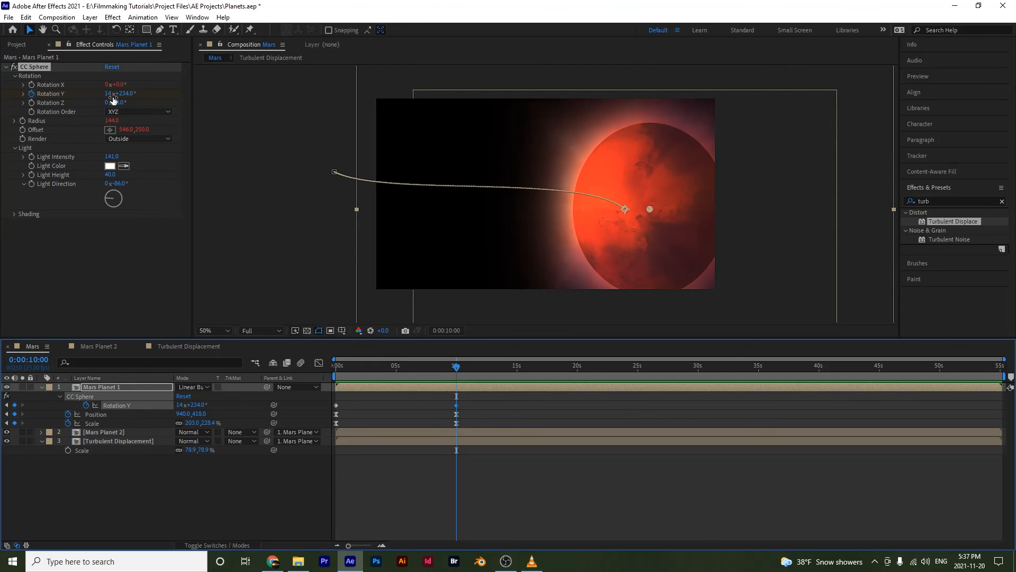
drag(128, 95, 8, 96)
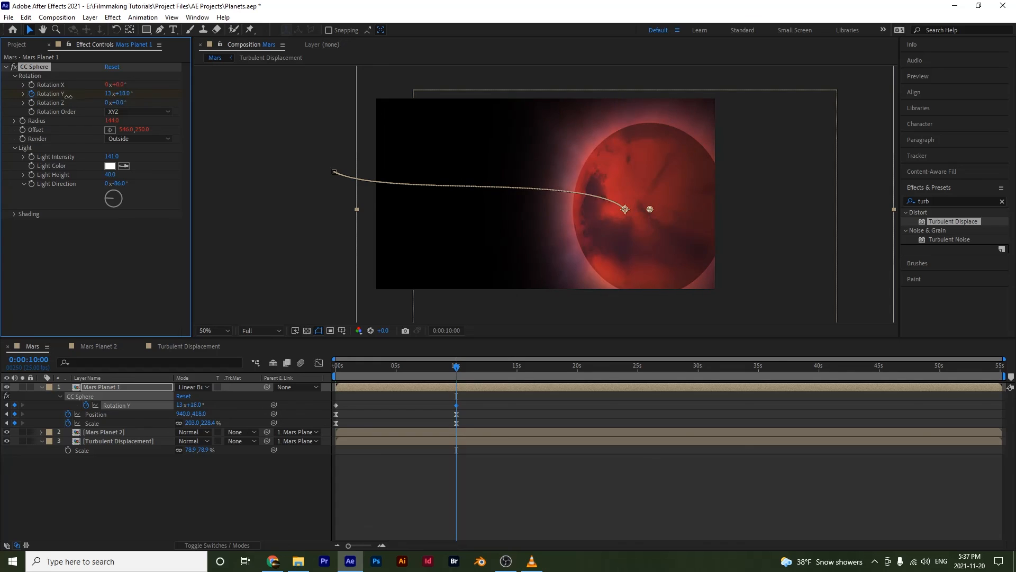
drag(81, 96, 2, 98)
drag(129, 94, 110, 97)
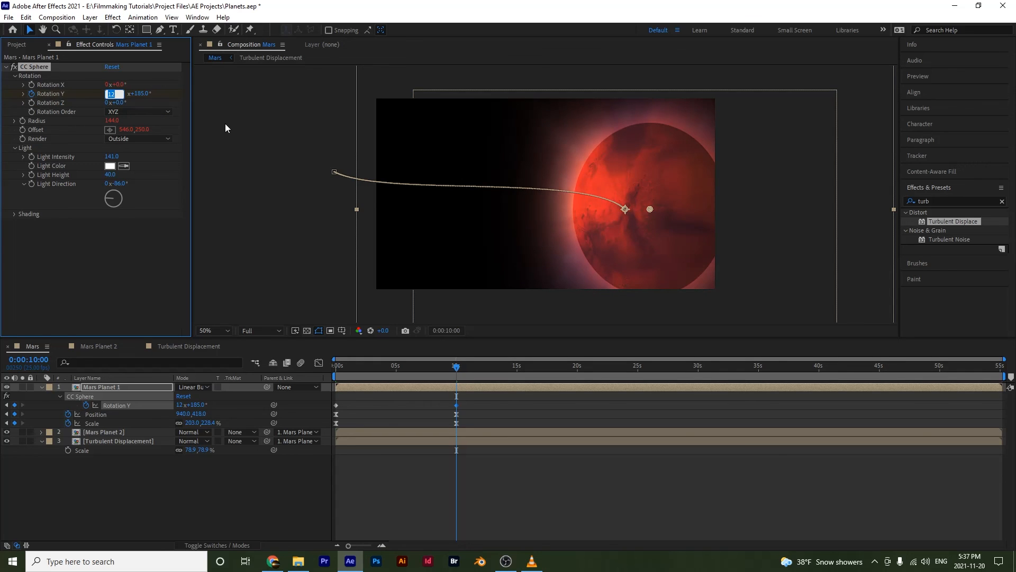
text(7)
Apply Easy Ease to both of Mars Planet 1's Rotation Y keyframes and preview the animation
click(438, 405)
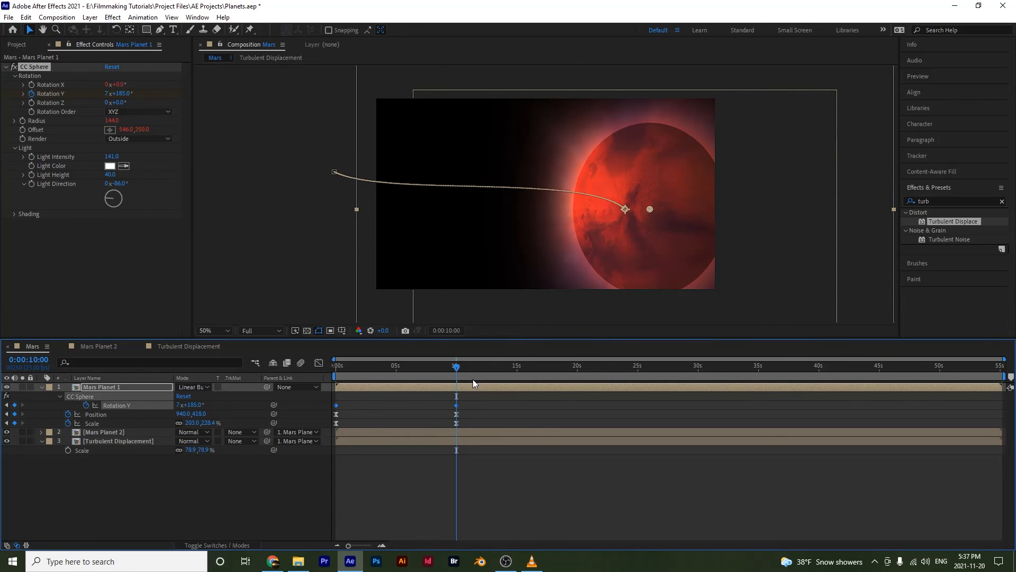
click(499, 476)
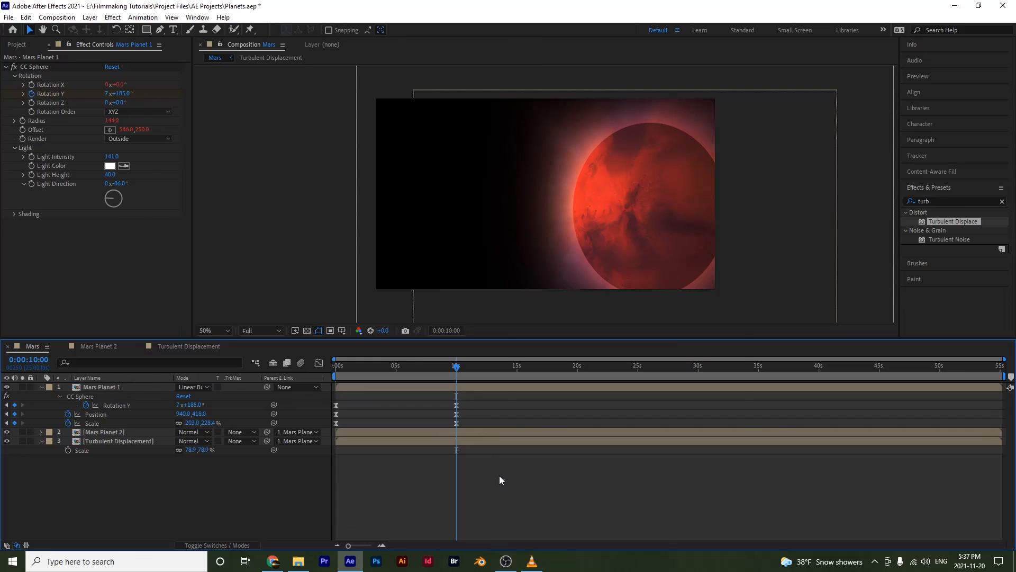
key(space)
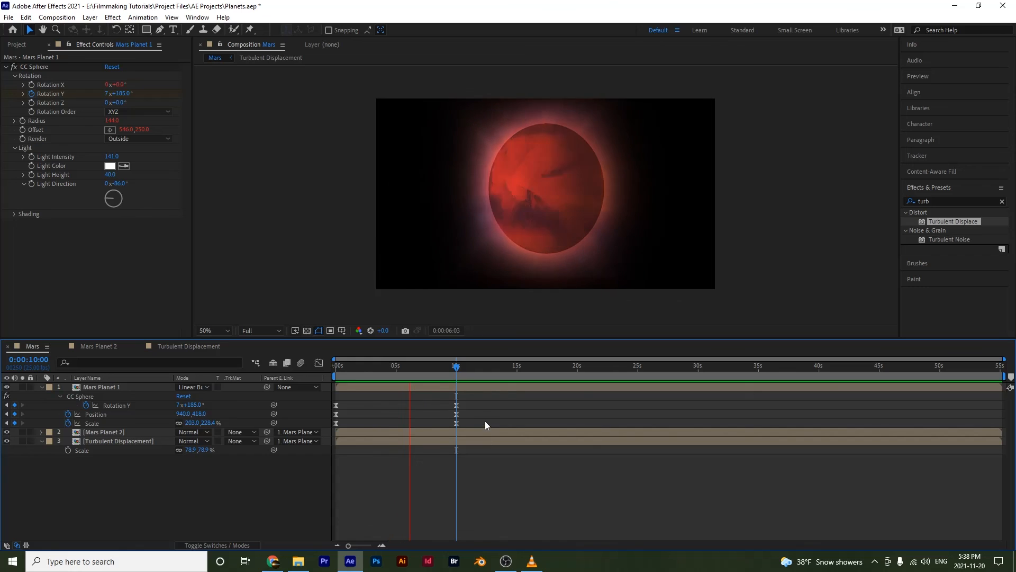
key(space)
Move Mars Planet 1's ending Rotation Y keyframe out to about 0:00:20:02 to slow the planet's spin
drag(456, 405, 487, 405)
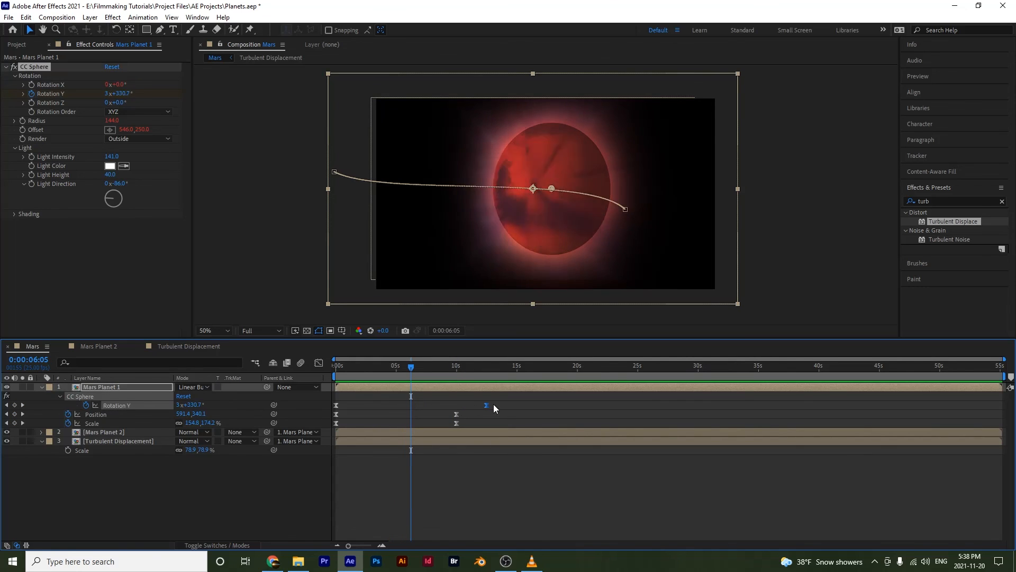
drag(561, 406, 578, 406)
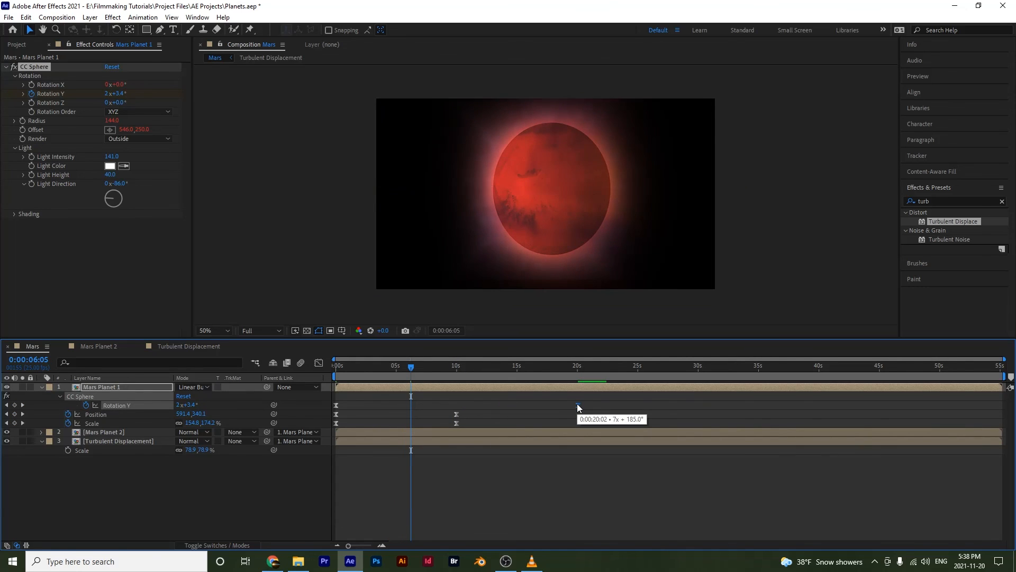